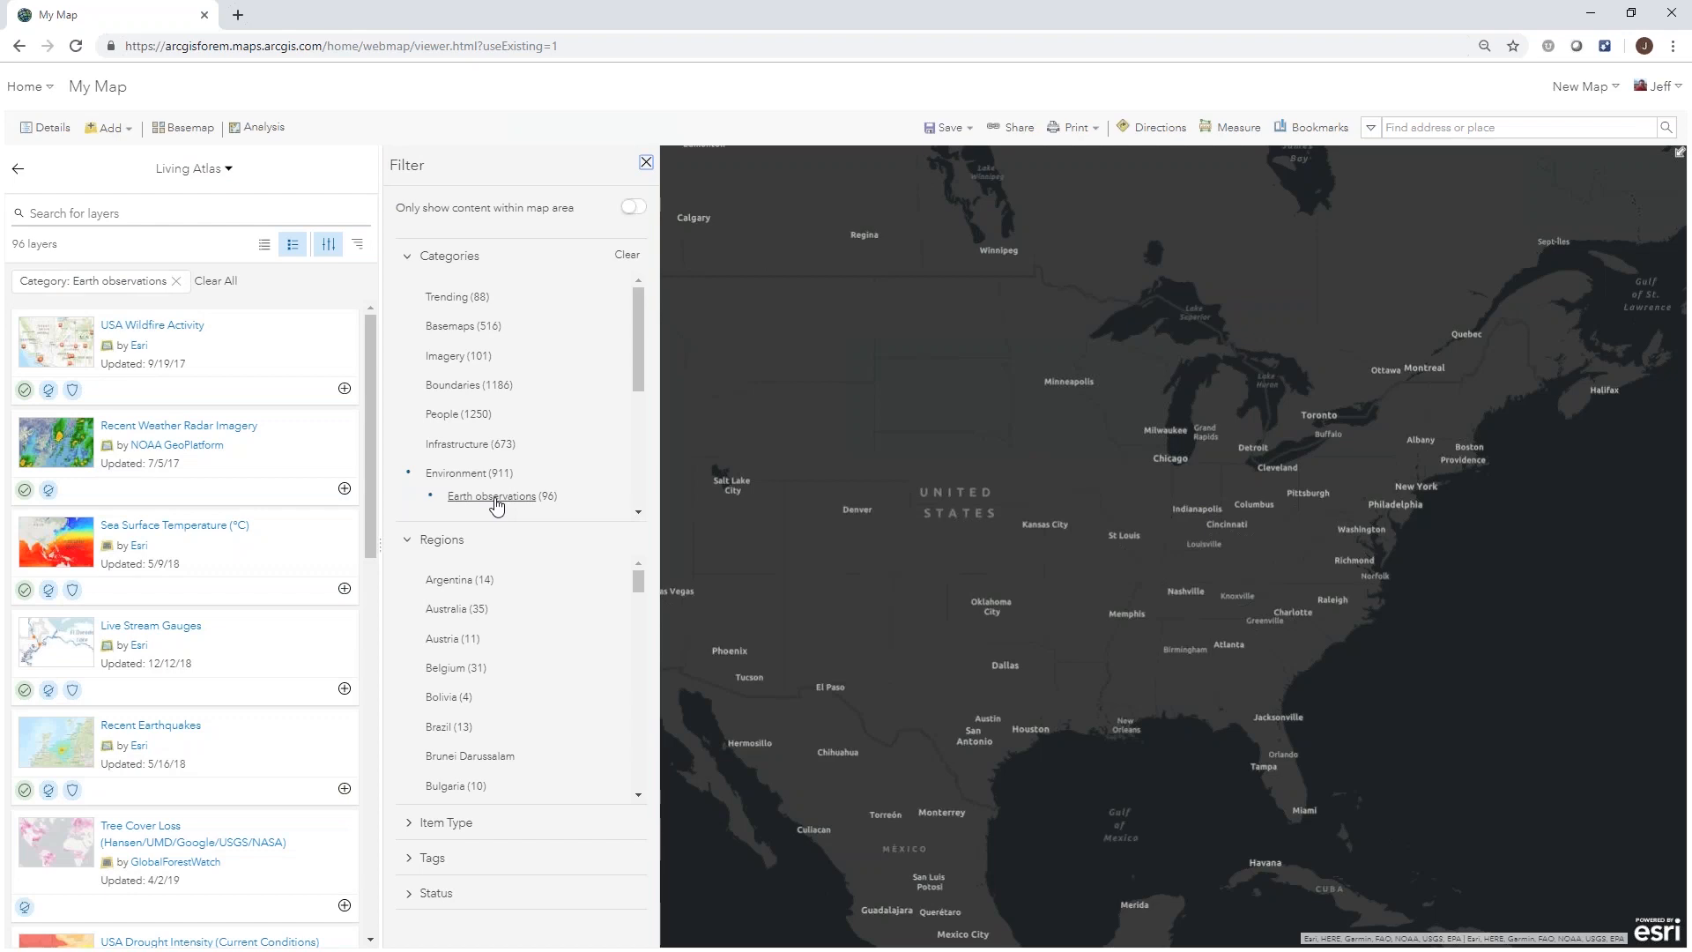
# - Search Living Atlas for "live feeds" and add Active Hurricanes, Cyclones and Typhoons, USA Weather Watches and Warnings, and USA Short-Term Weather Warnings to the map
pyautogui.click(110, 211)
pyautogui.write('live feeds')
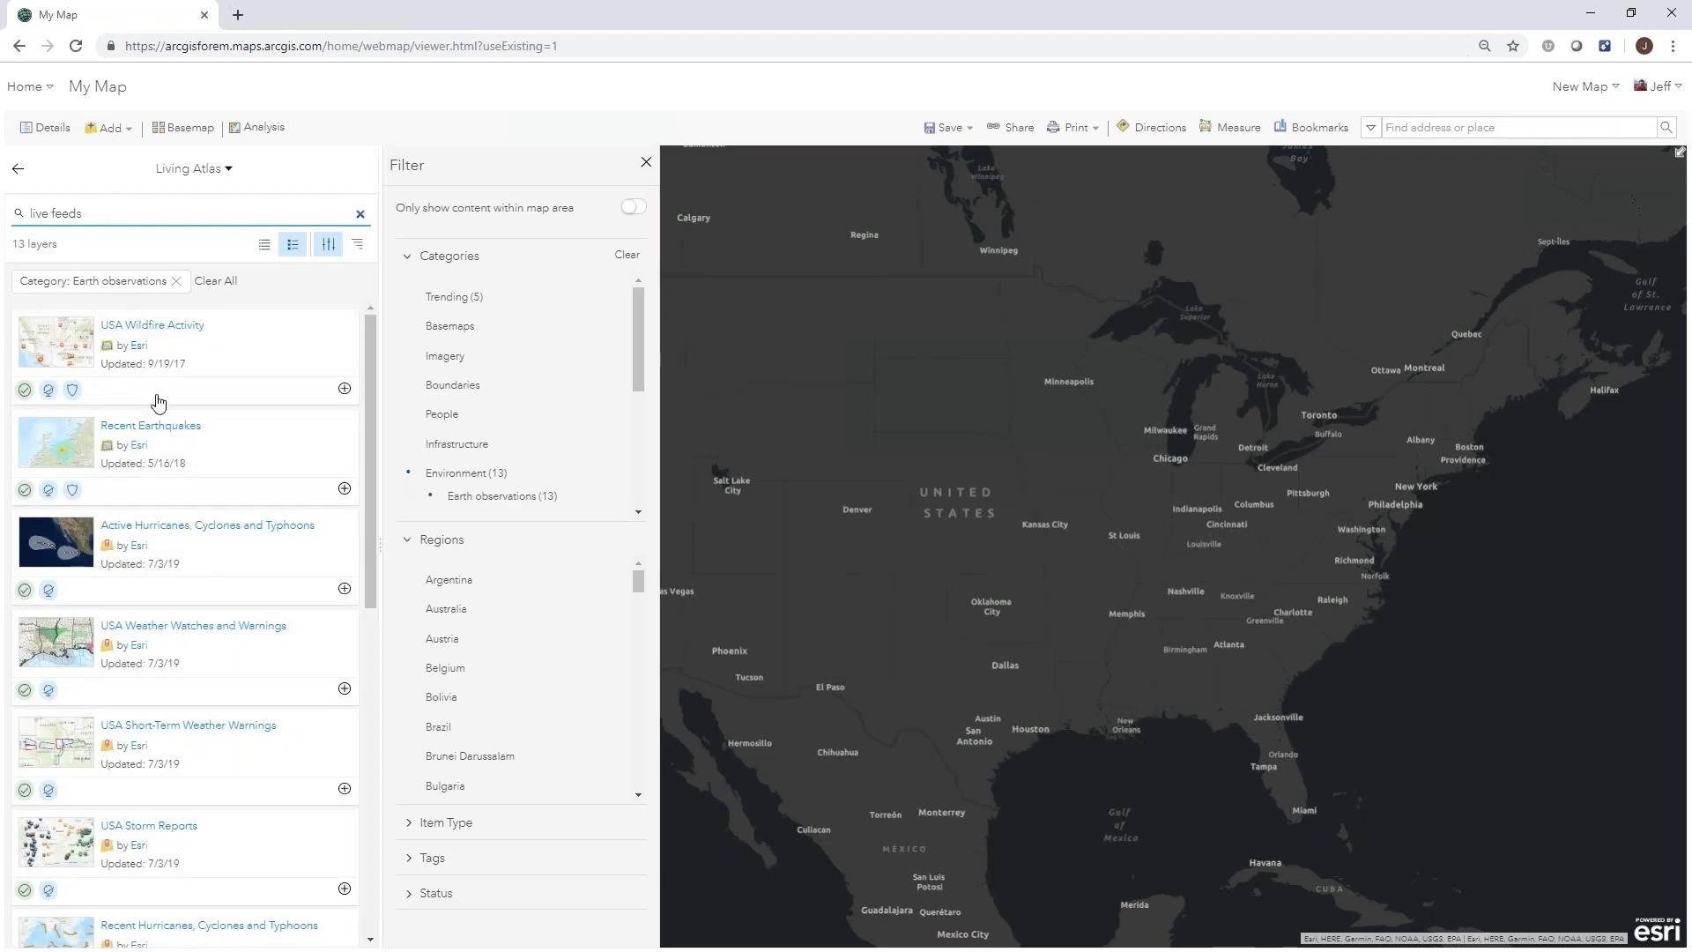
pyautogui.click(344, 589)
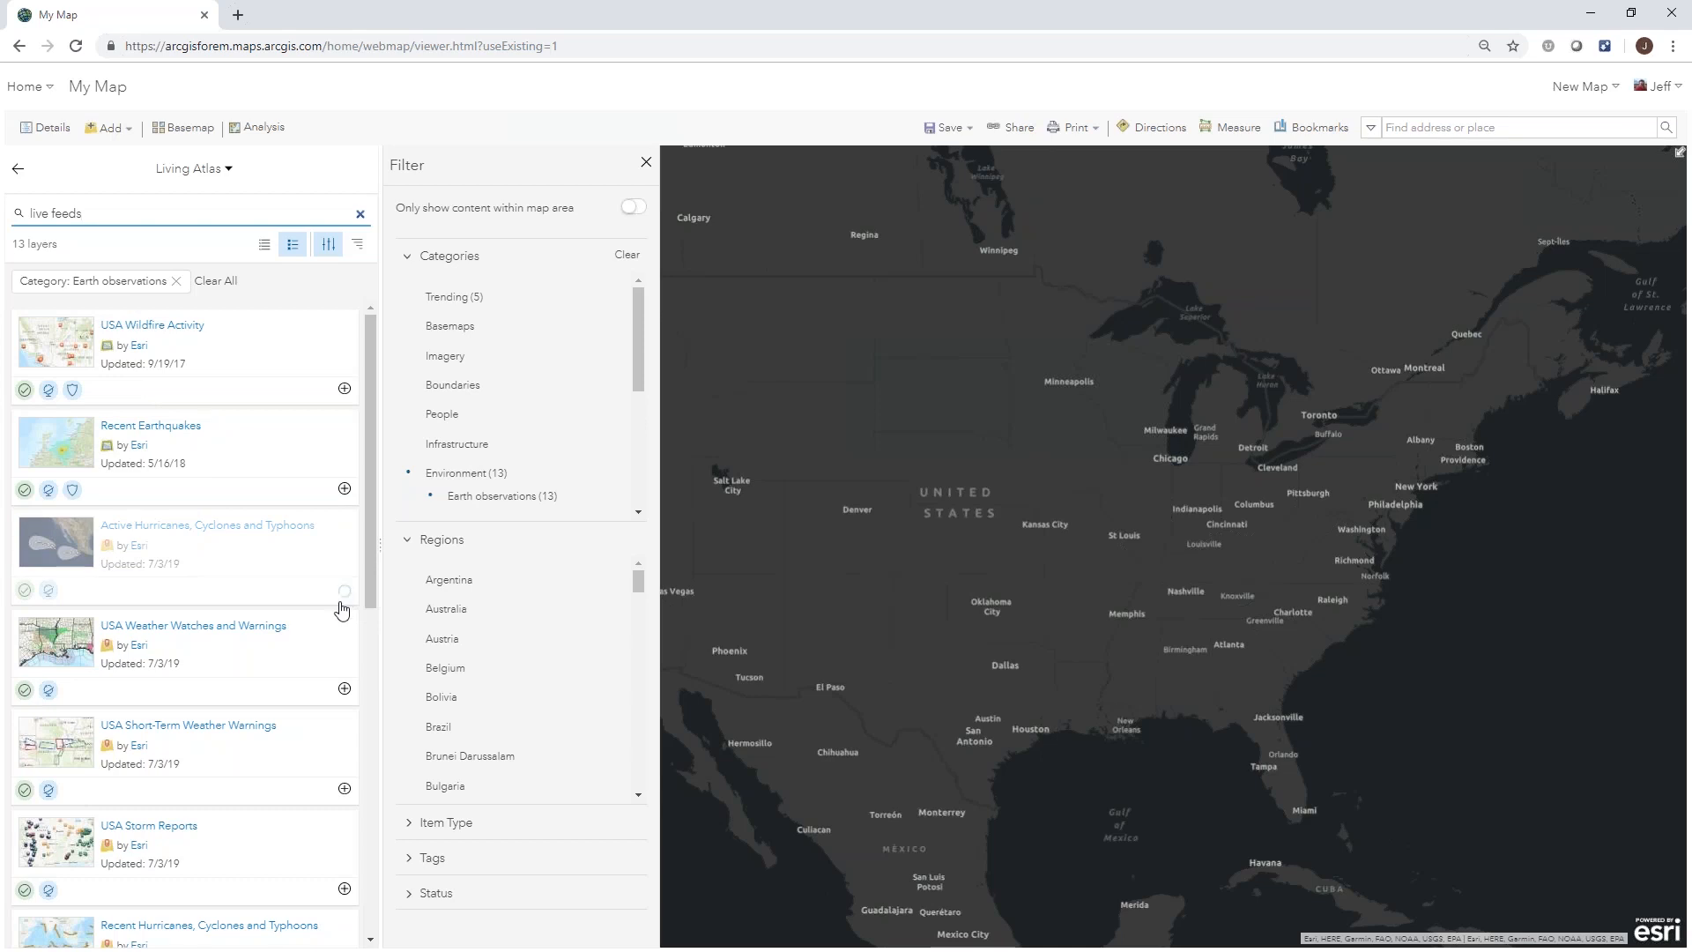
pyautogui.click(344, 689)
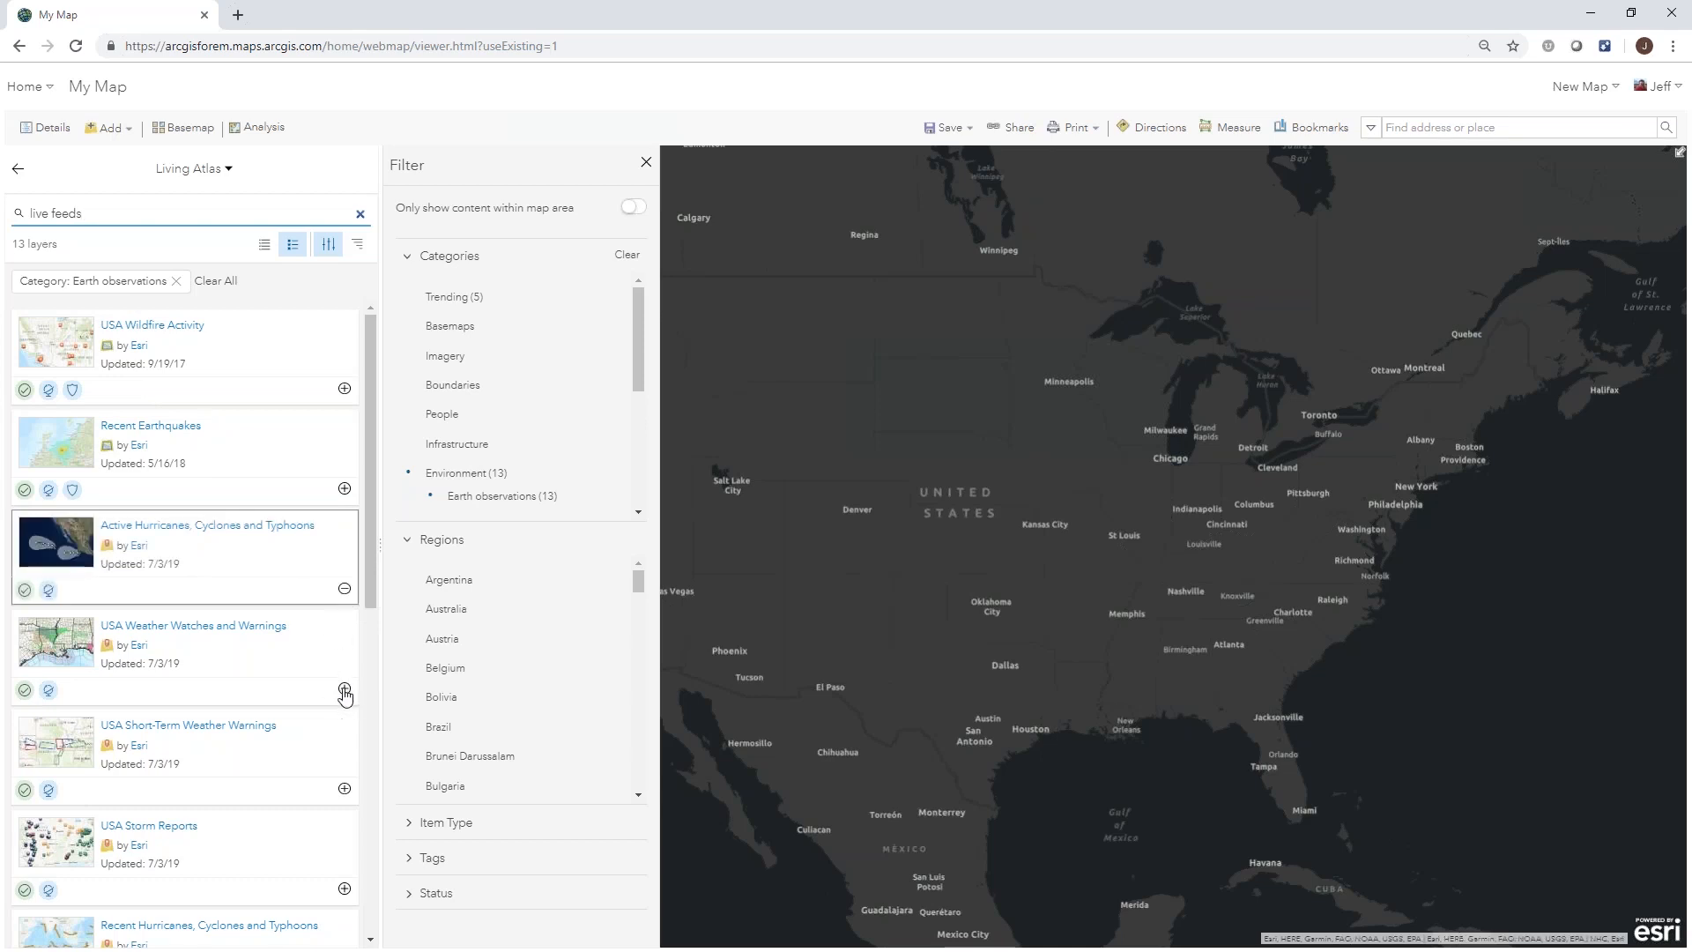
pyautogui.click(344, 791)
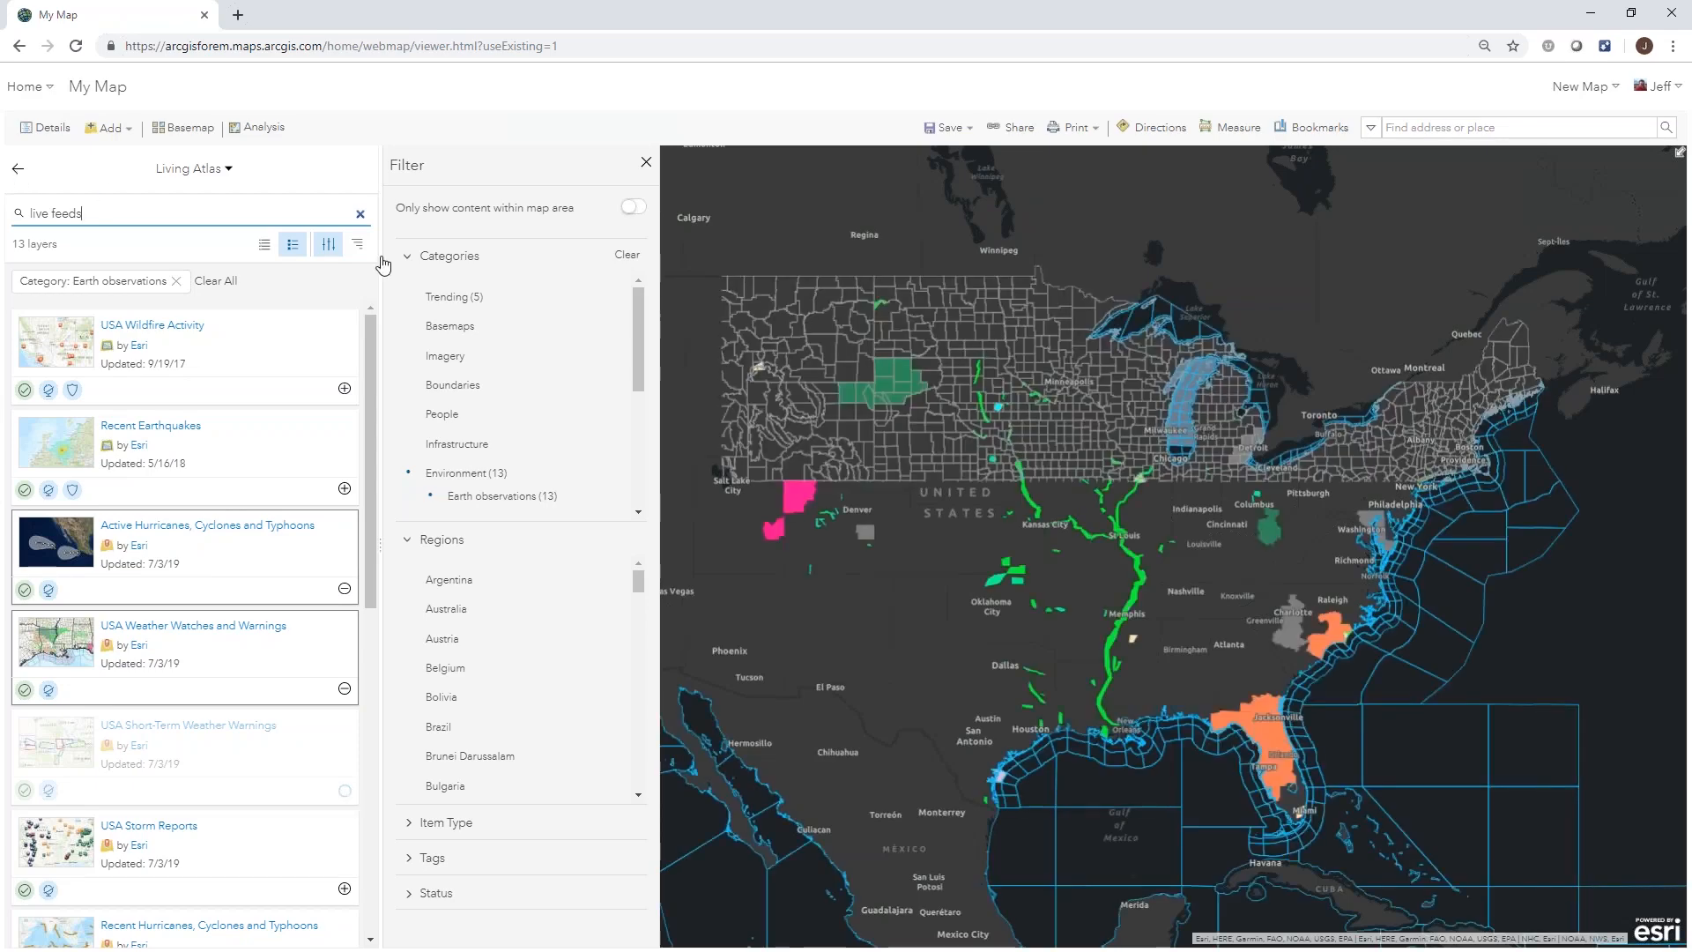
pyautogui.click(18, 168)
pyautogui.click(119, 166)
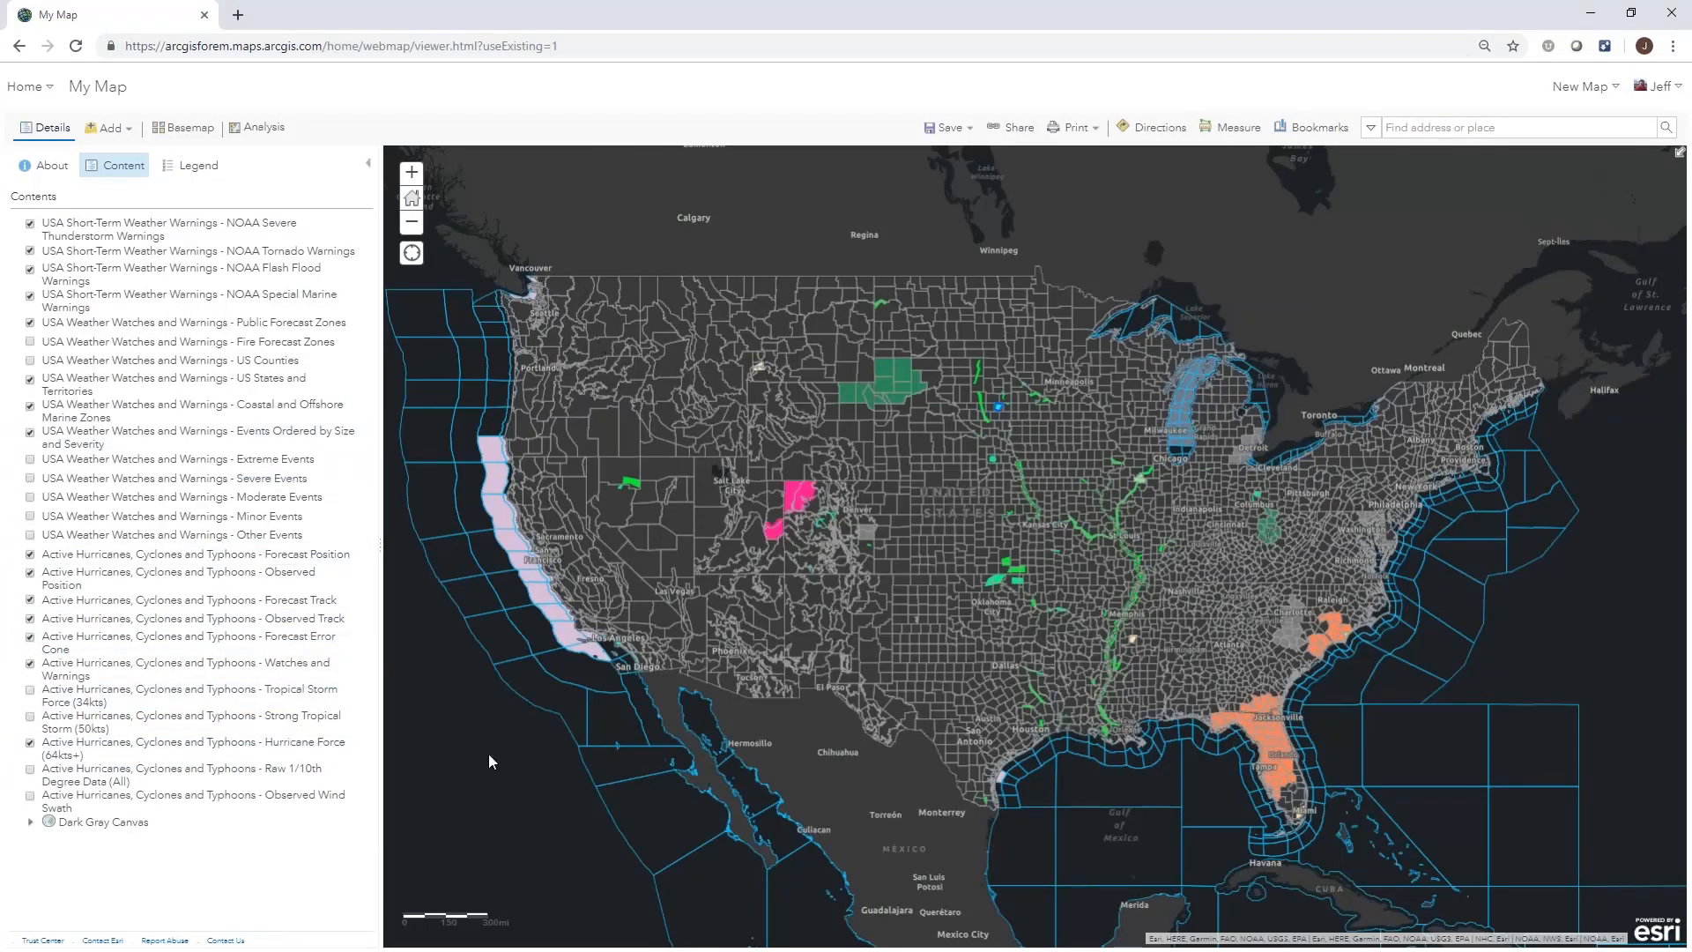
# - Add the USA Storm Reports layer from the Living Atlas live feeds and return to the map contents
pyautogui.scroll(-1, 751, 659)
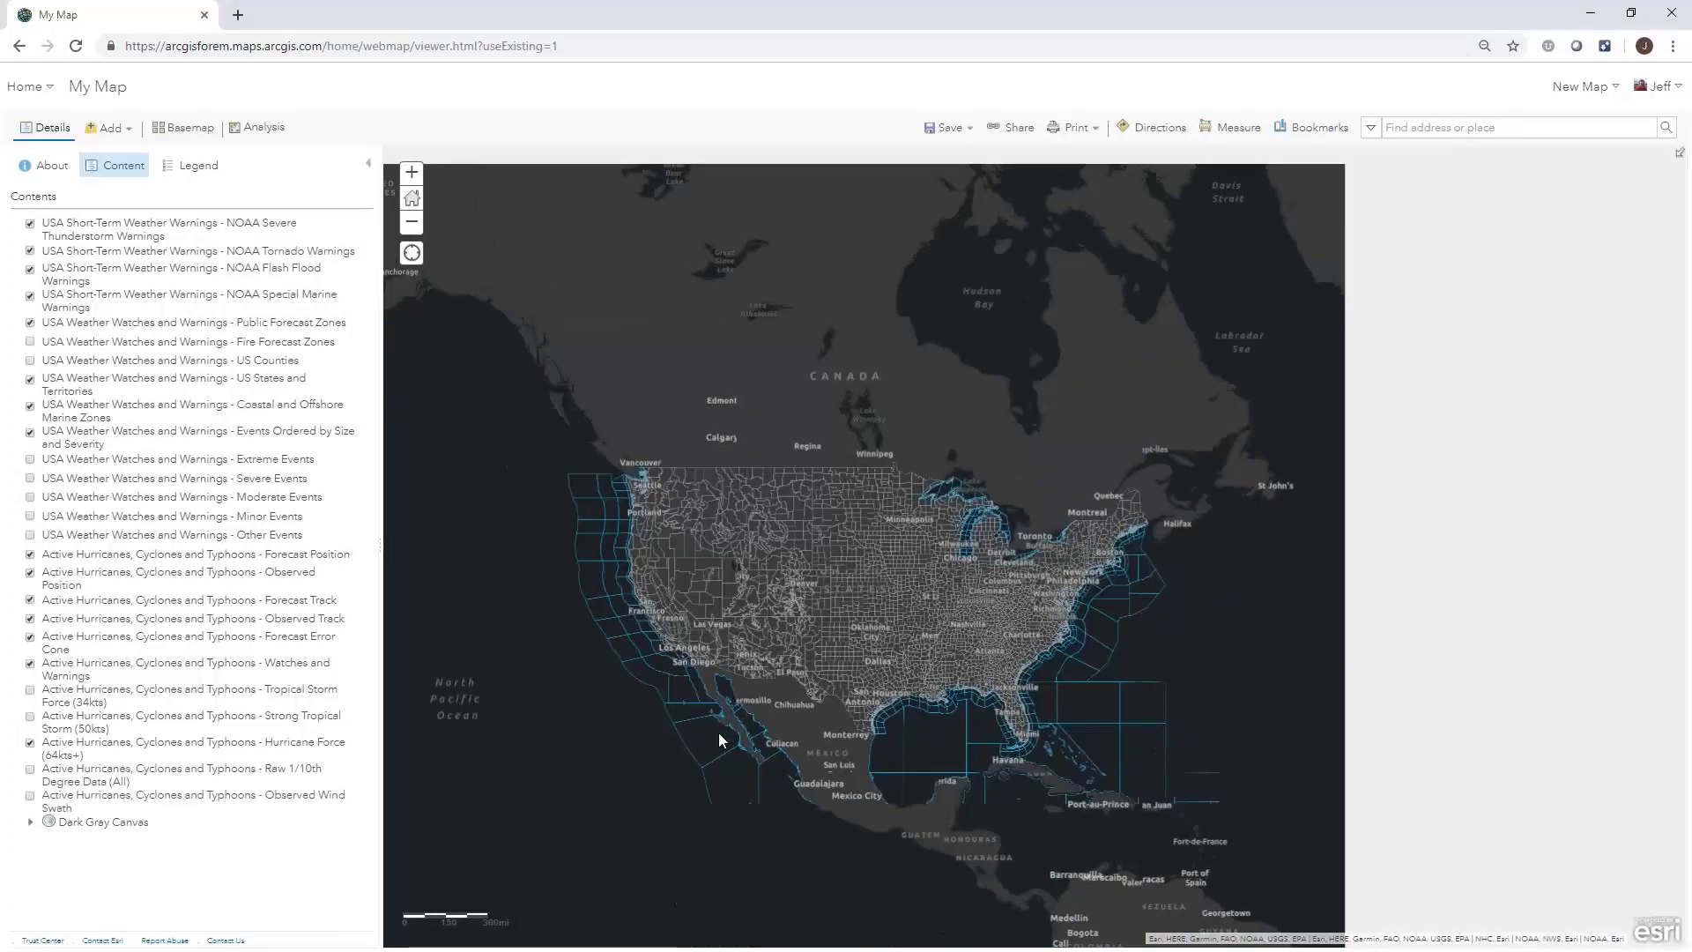
pyautogui.moveTo(682, 729); pyautogui.dragTo(816, 671)
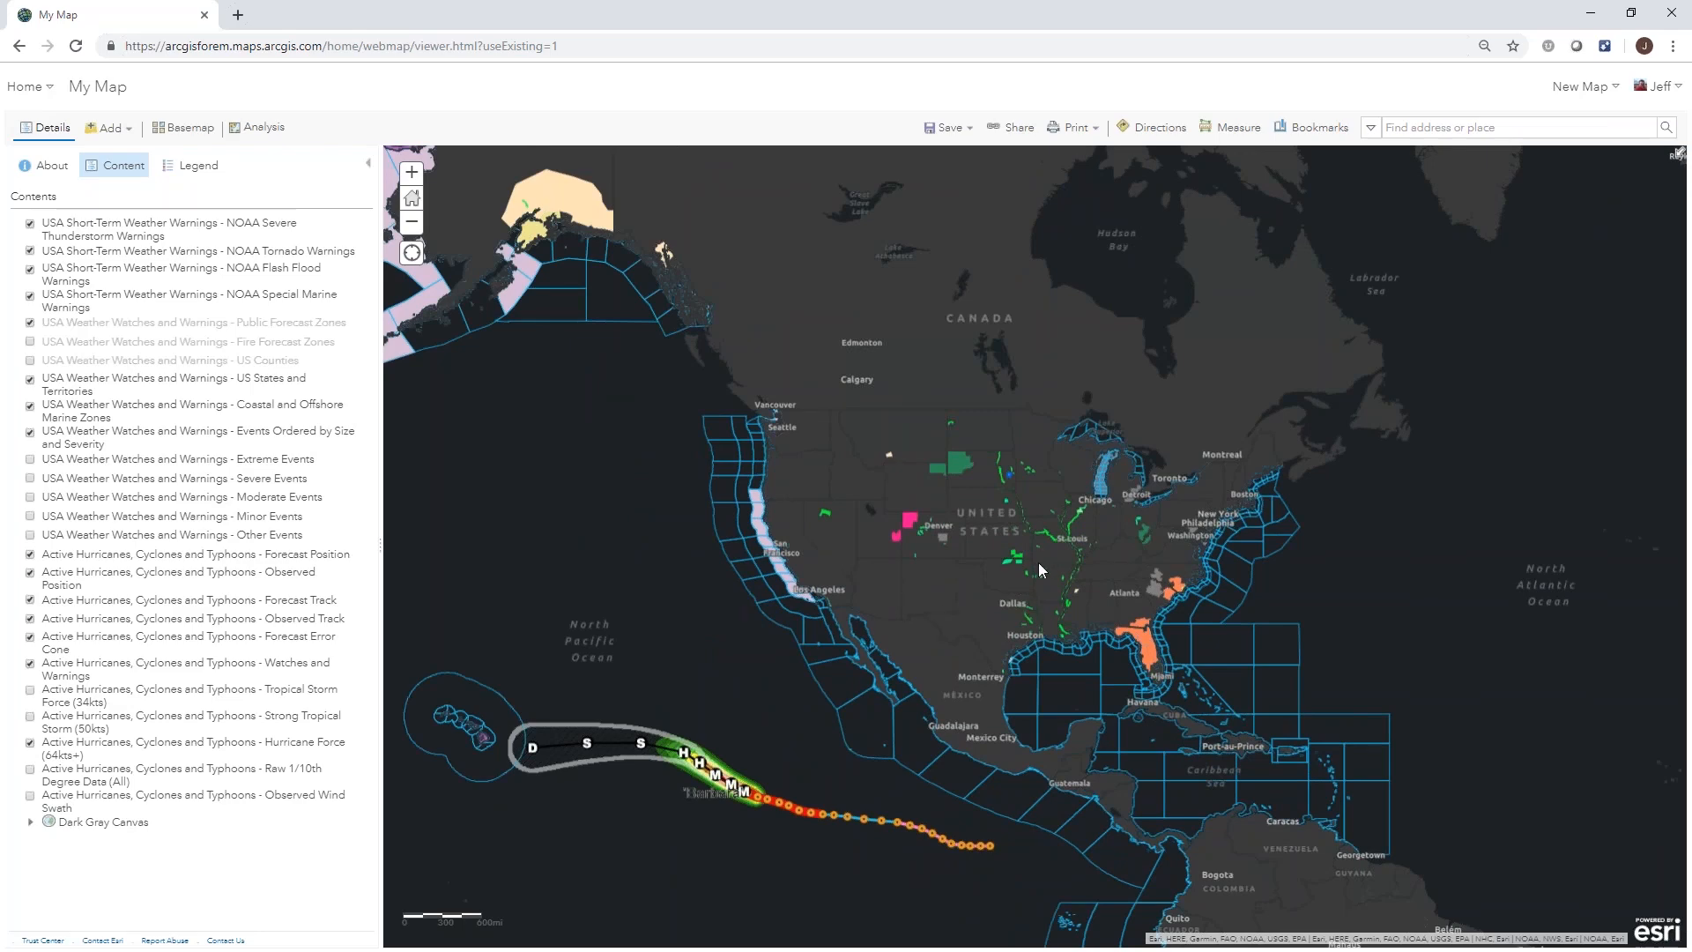
pyautogui.scroll(1, 1039, 562)
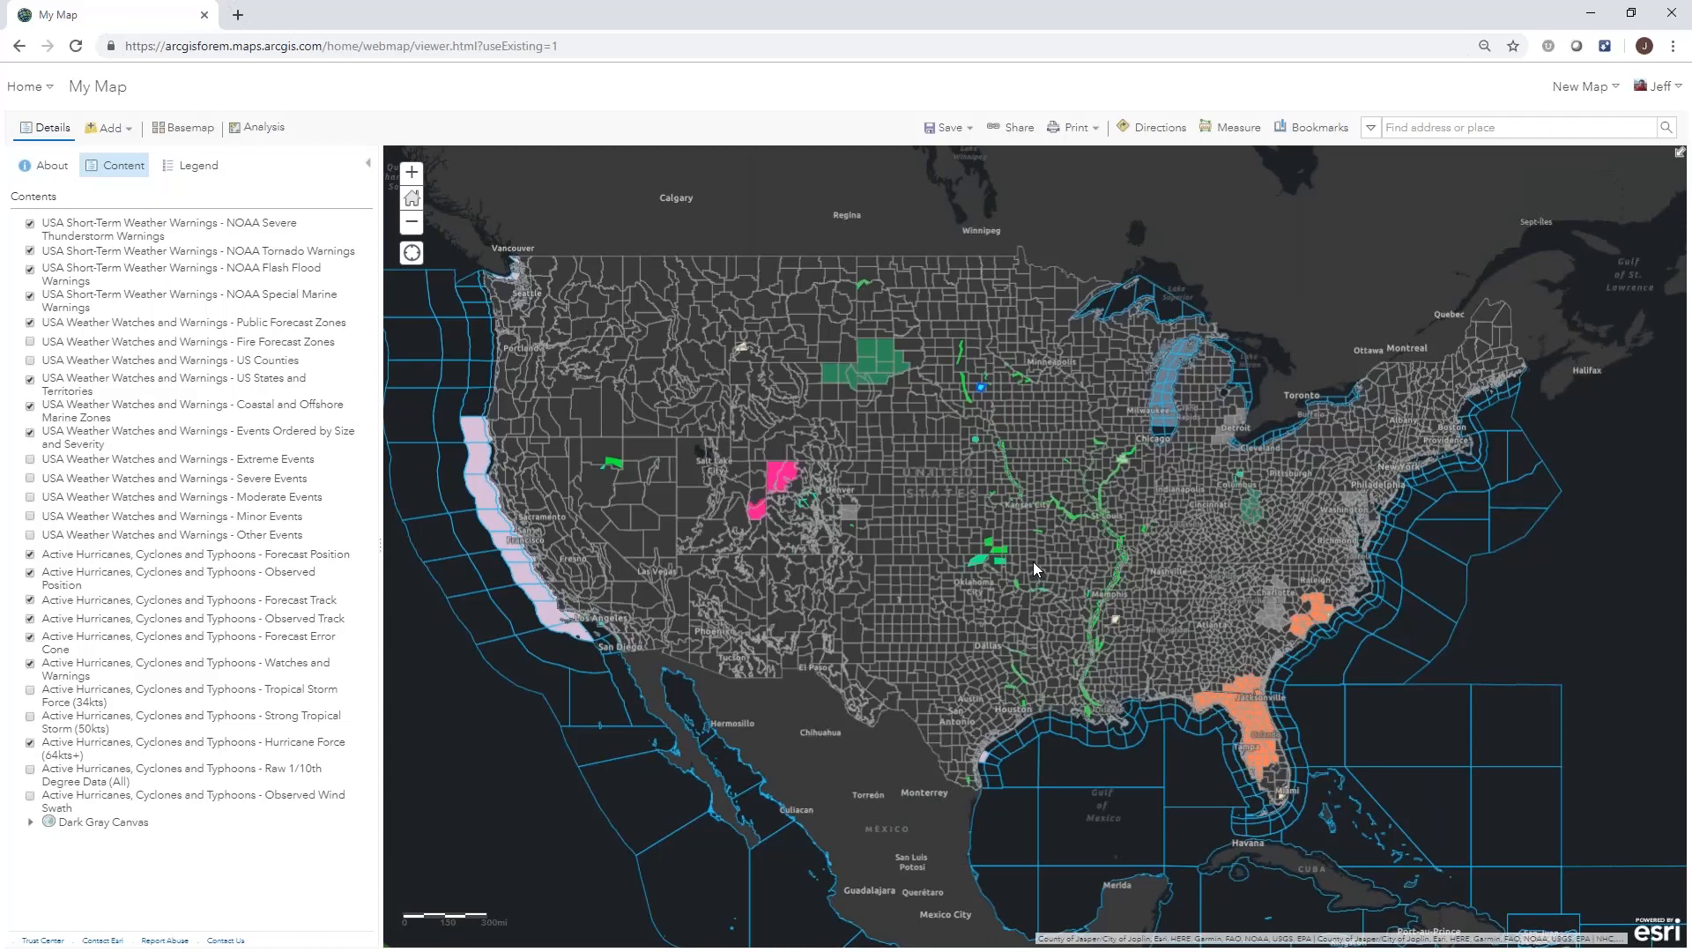
pyautogui.click(114, 133)
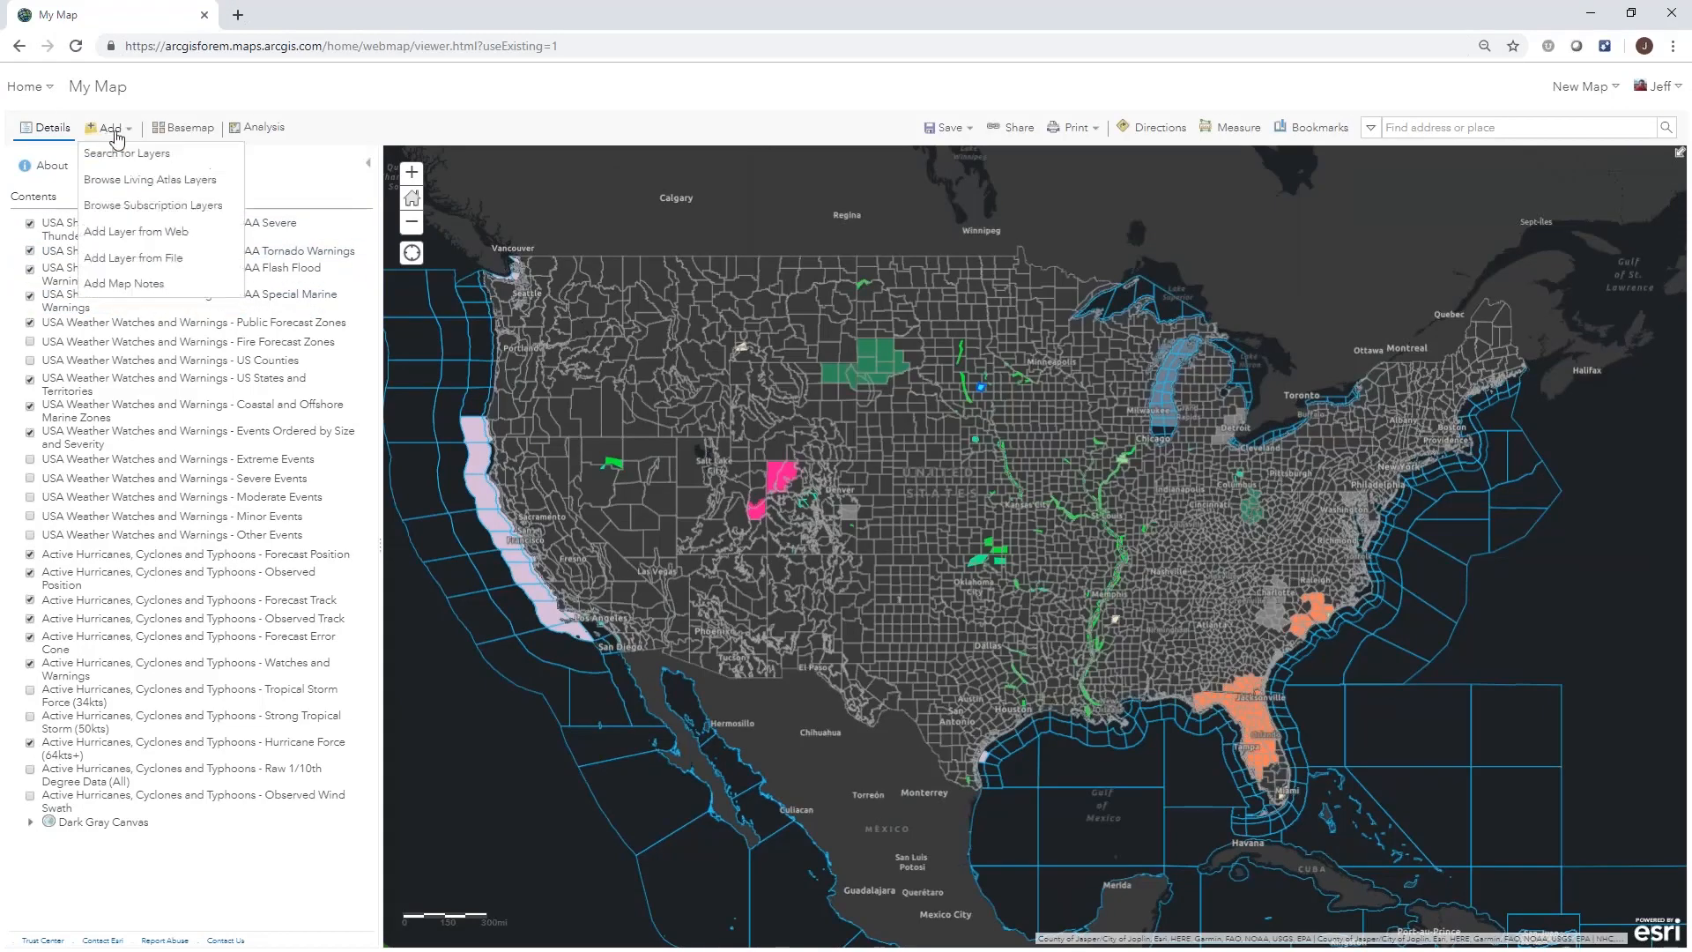
pyautogui.click(128, 182)
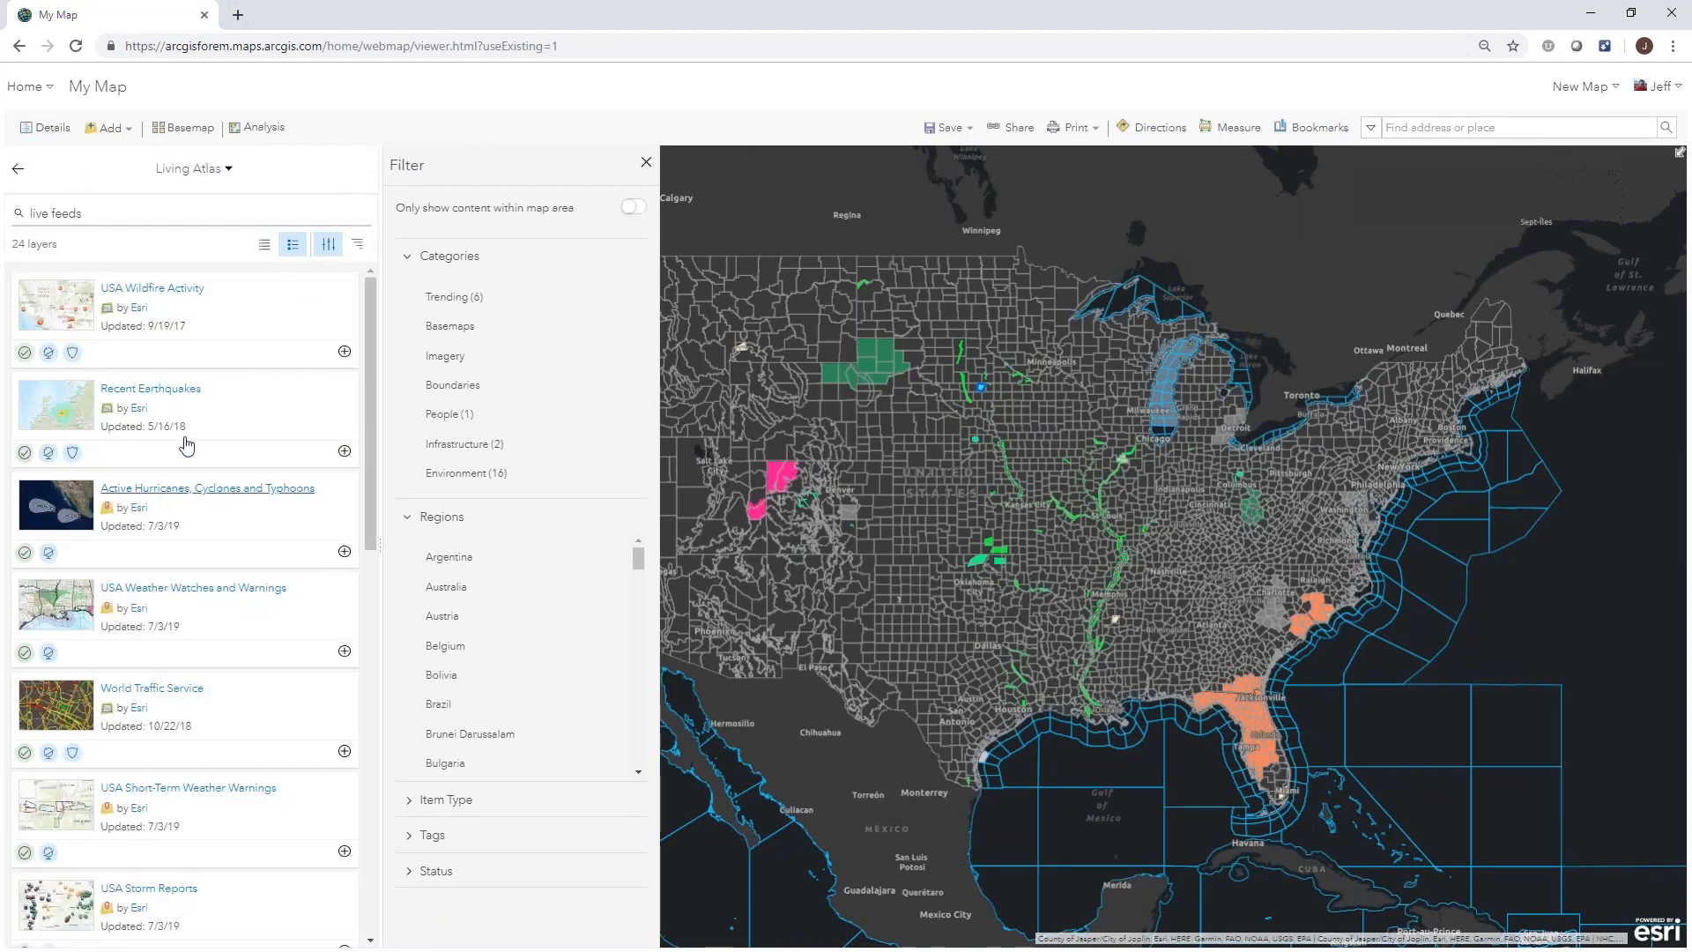
pyautogui.scroll(-3, 241, 706)
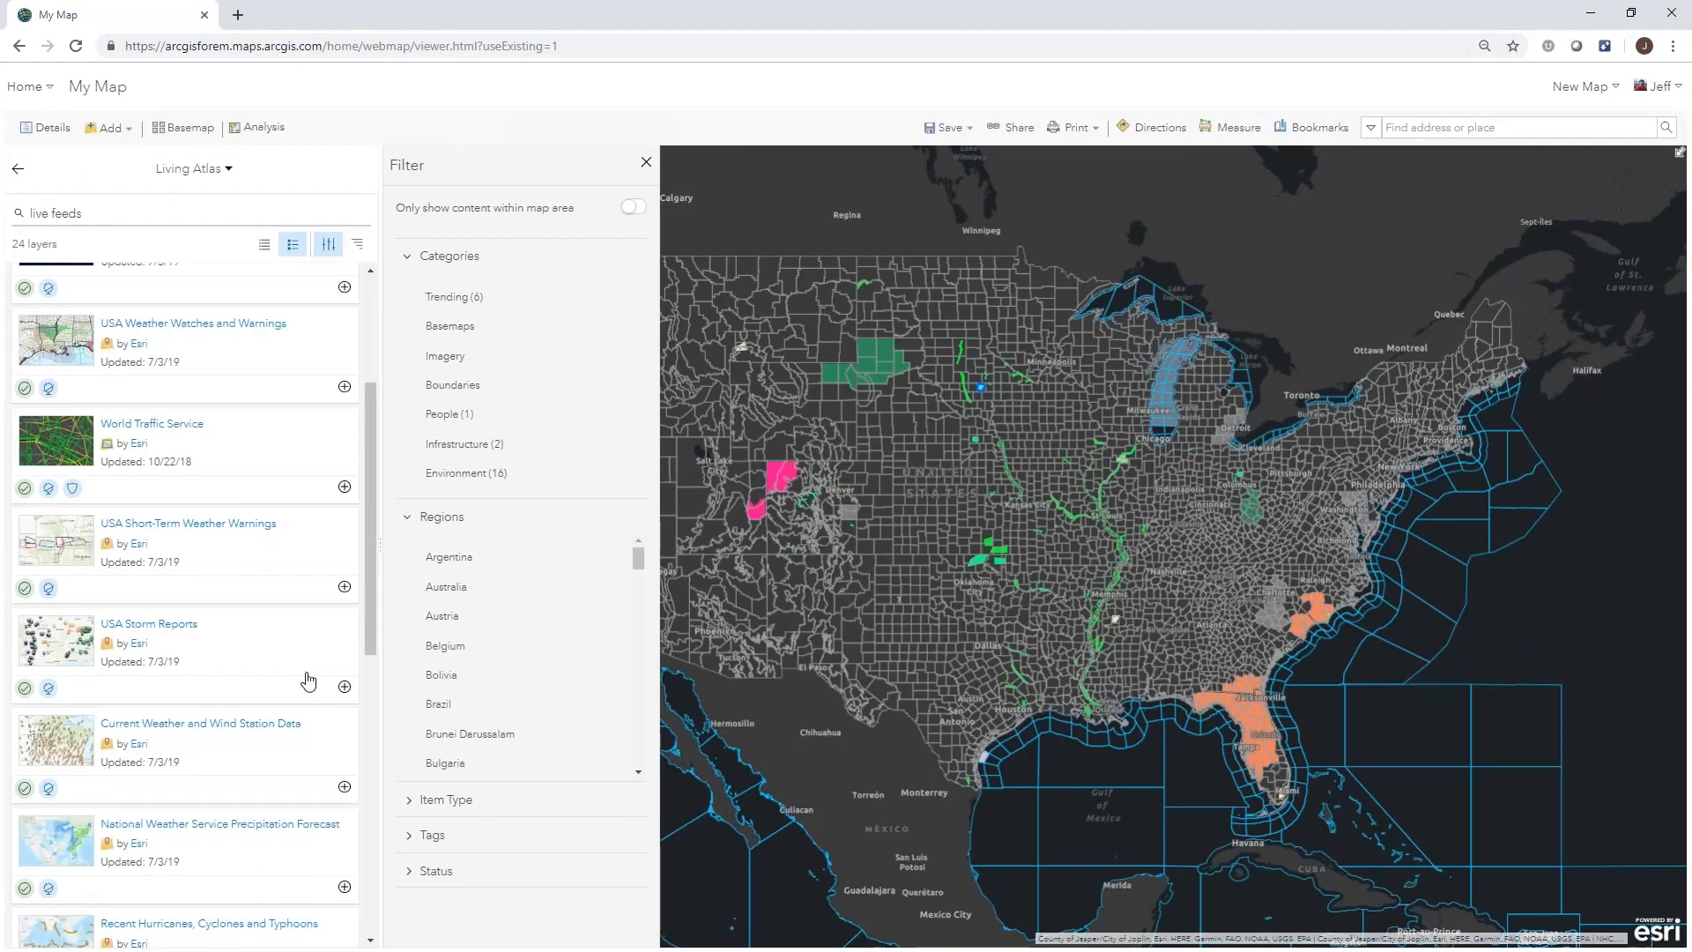
pyautogui.click(344, 687)
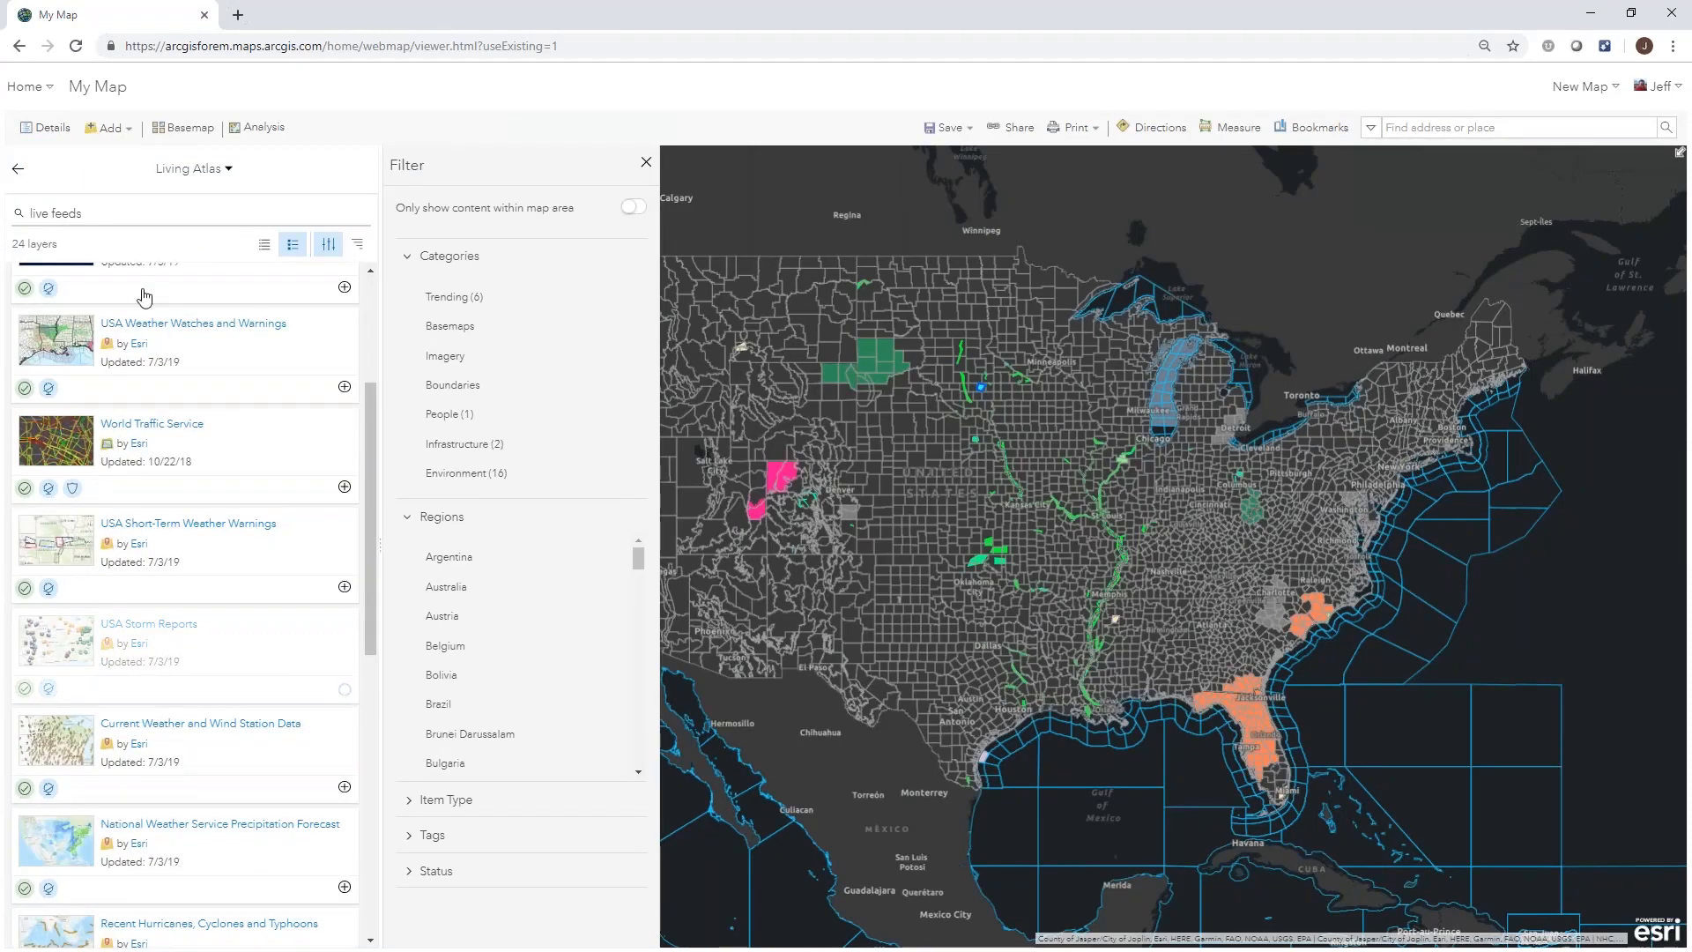
pyautogui.click(17, 169)
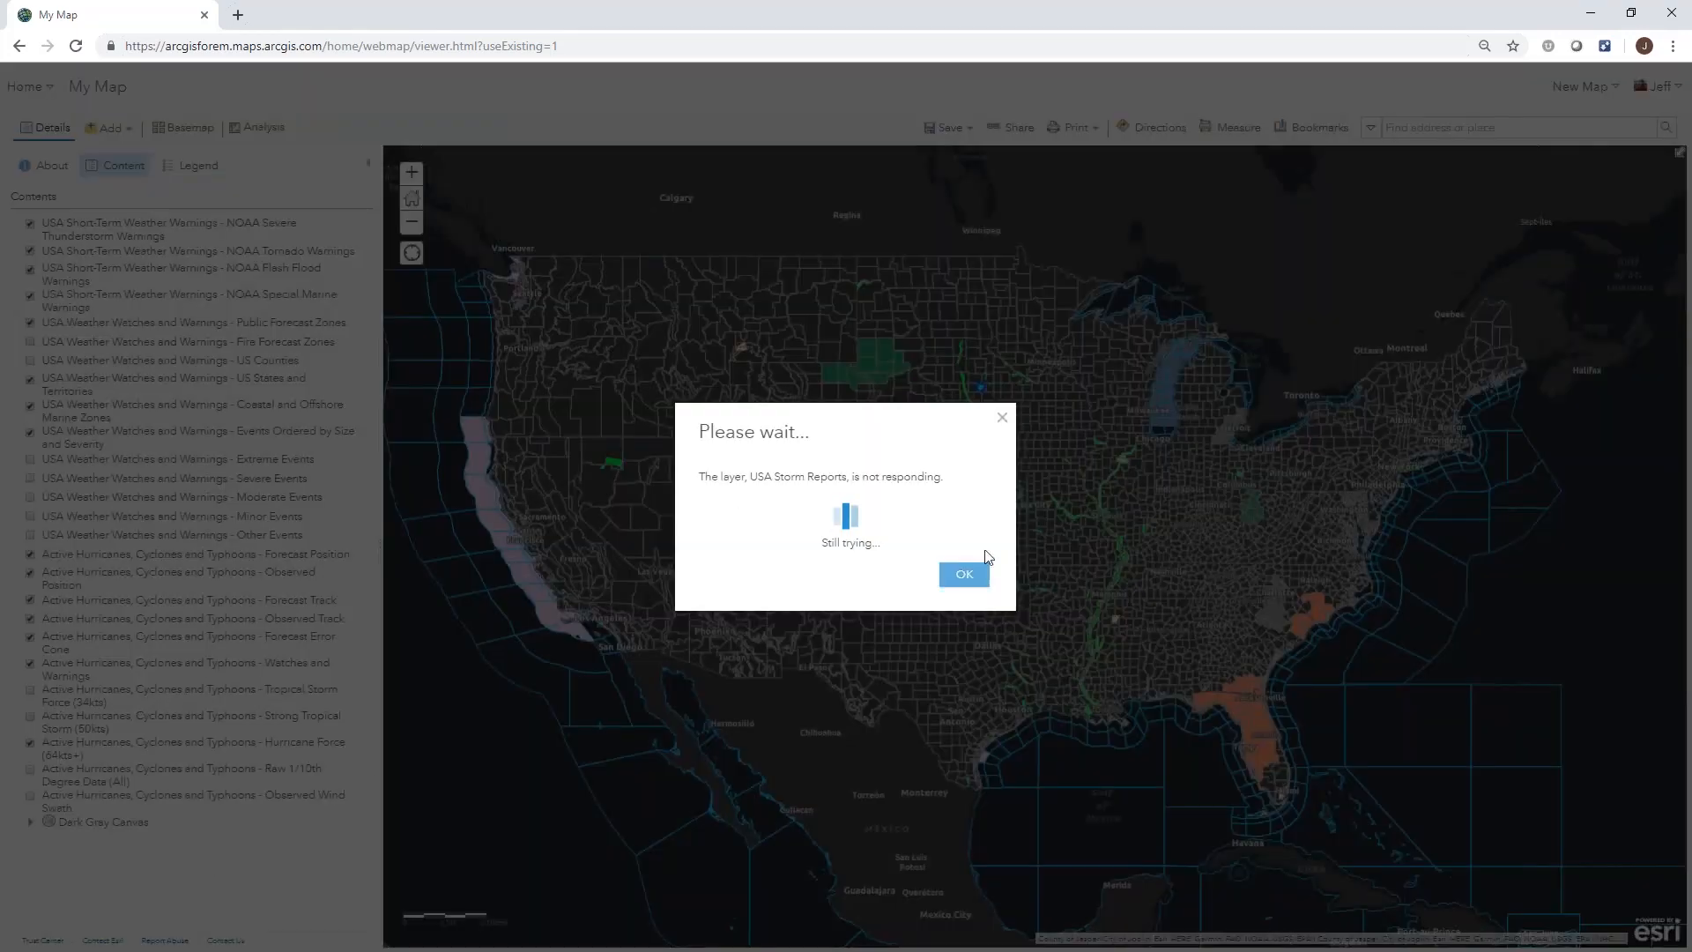
pyautogui.click(964, 578)
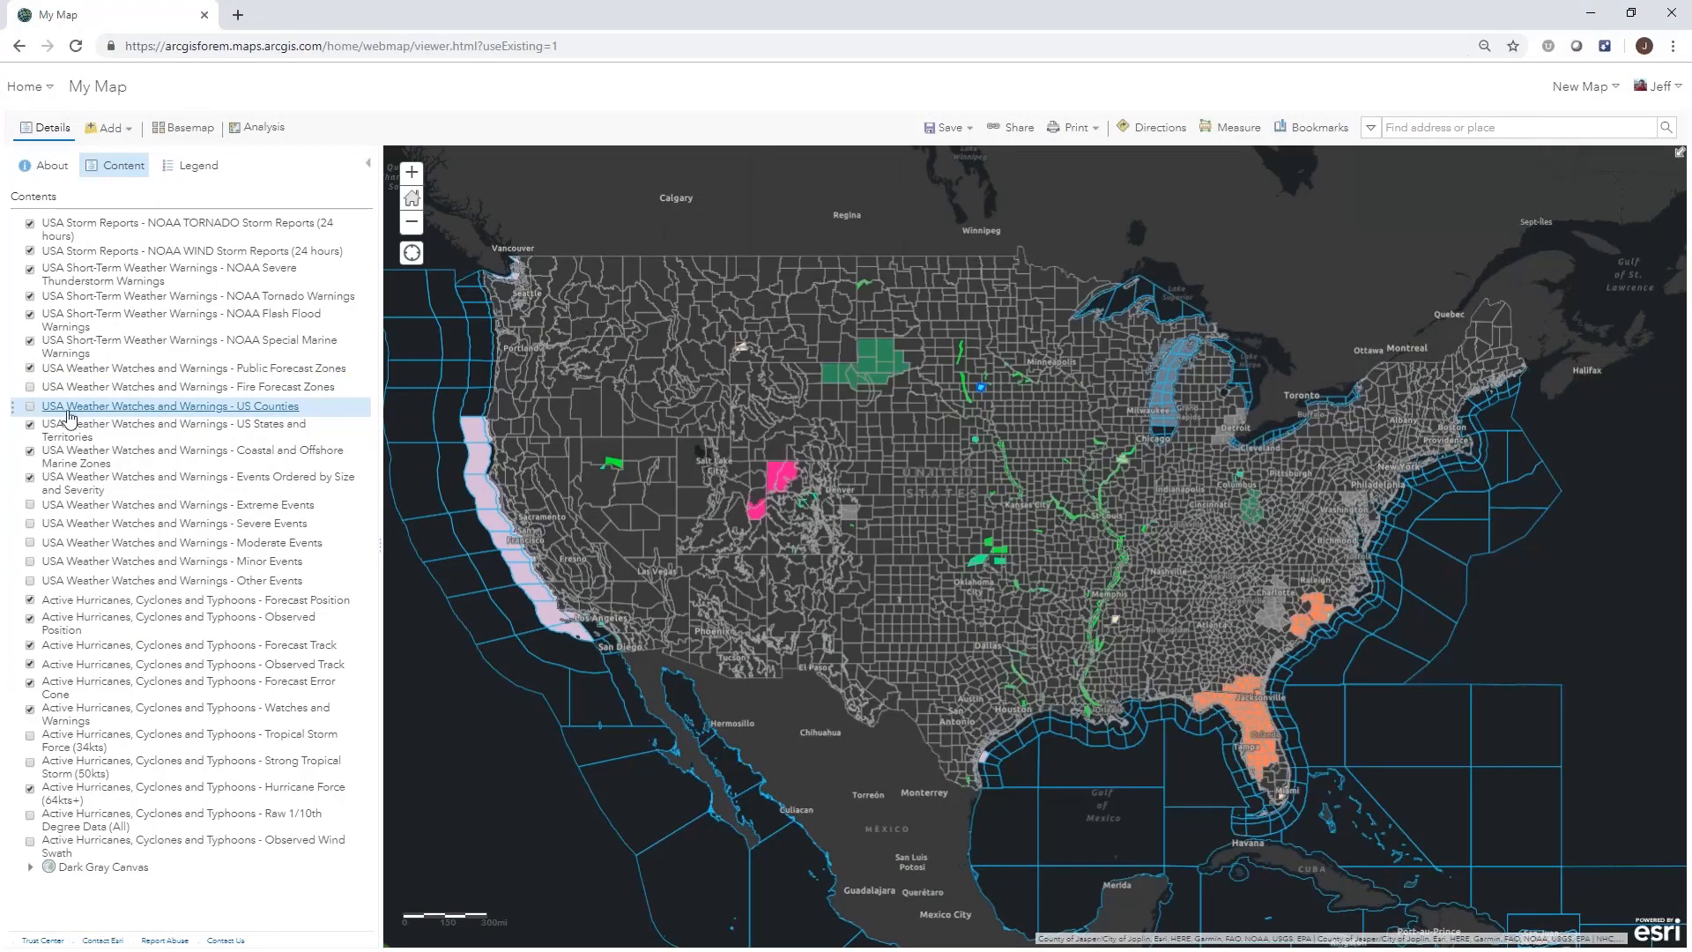
# - Hide the Public Forecast Zones and Coastal and Offshore Marine Zones layers of USA Weather Watches and Warnings, keeping Events Ordered by Size and Severity displayed
pyautogui.click(31, 371)
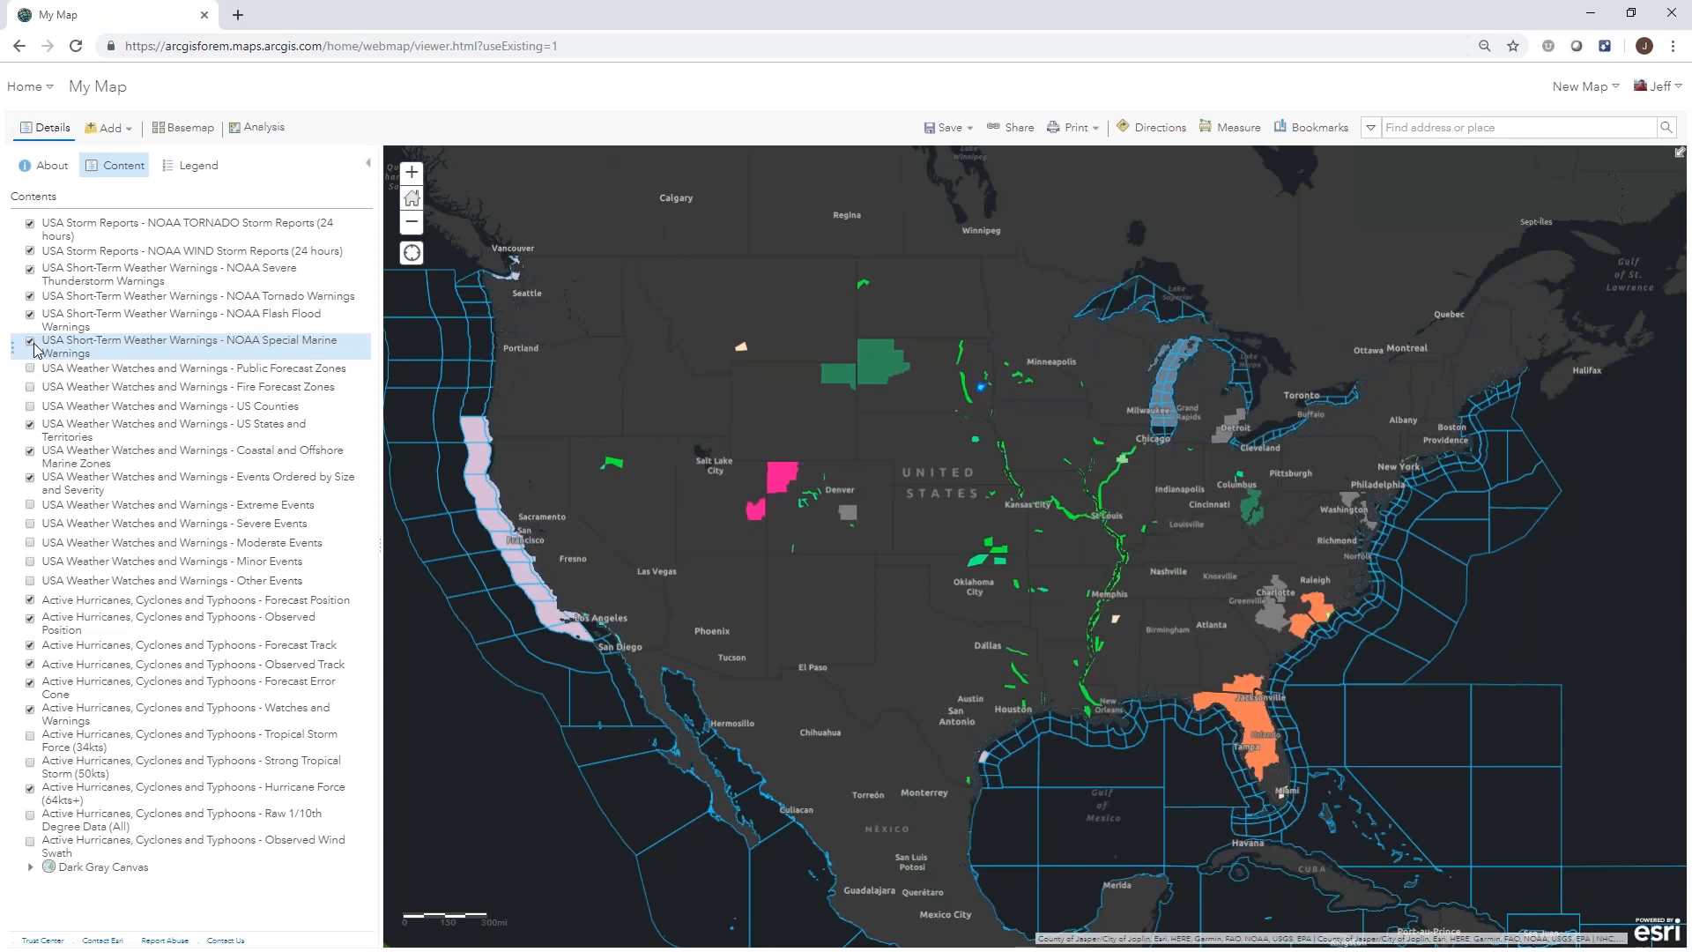
pyautogui.click(31, 453)
pyautogui.click(31, 480)
pyautogui.click(30, 480)
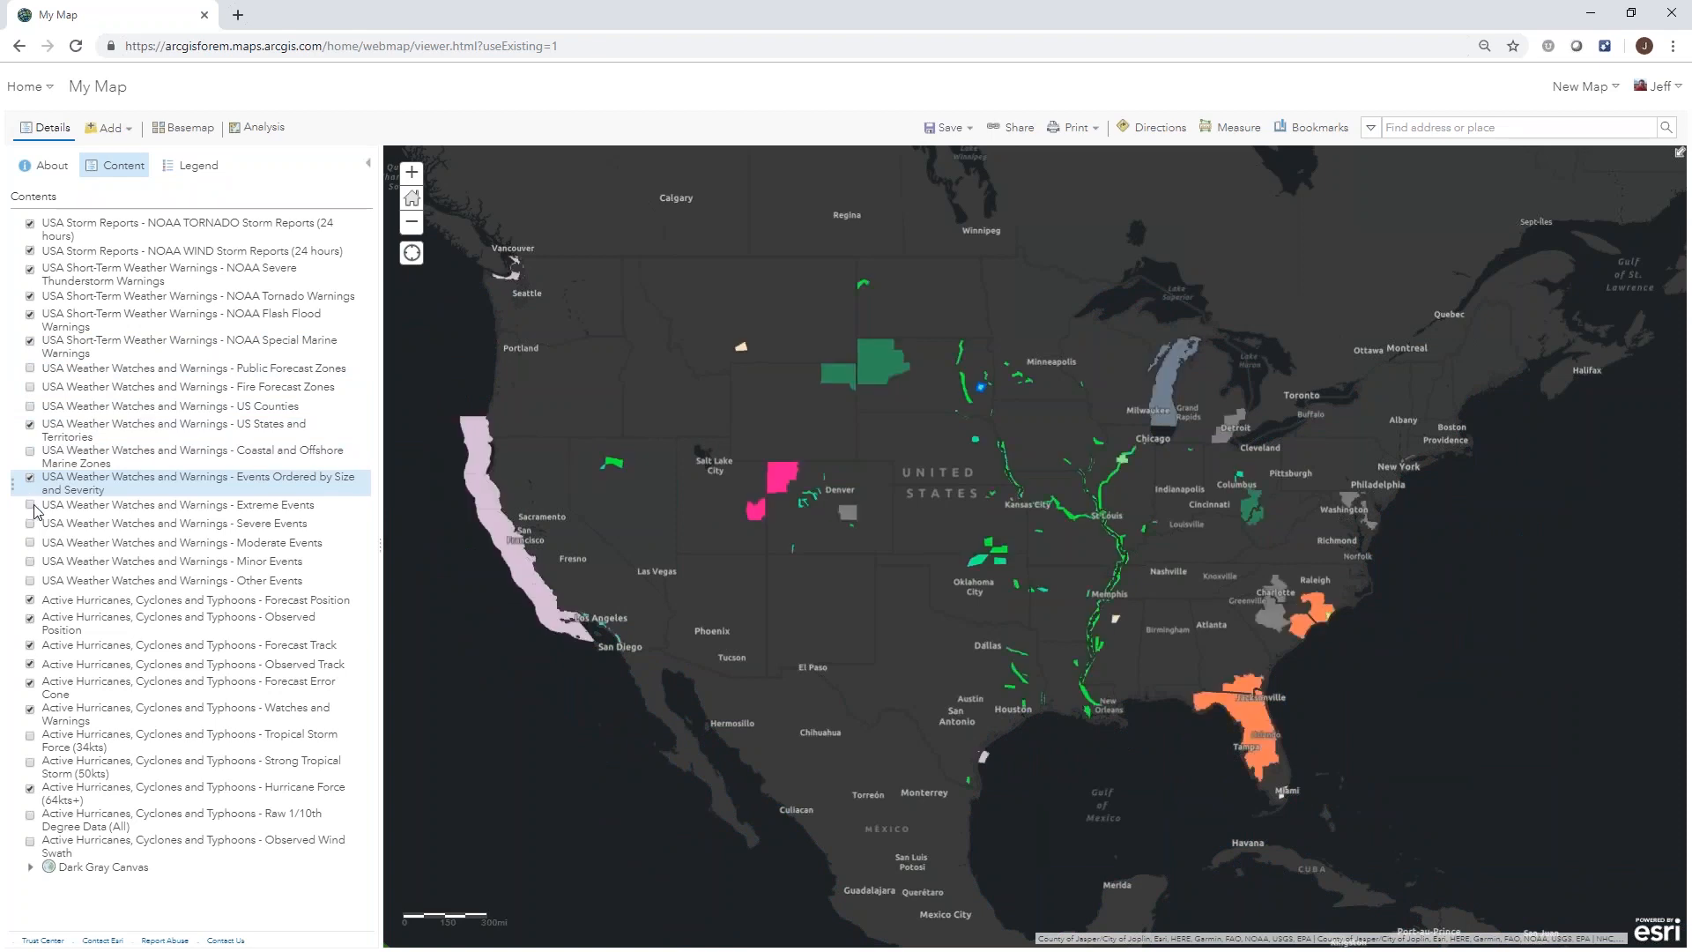
# - Show the Extreme, Severe, Moderate, Minor and Other Events layers of USA Weather Watches and Warnings
pyautogui.click(31, 505)
pyautogui.click(31, 523)
pyautogui.click(31, 542)
pyautogui.click(31, 562)
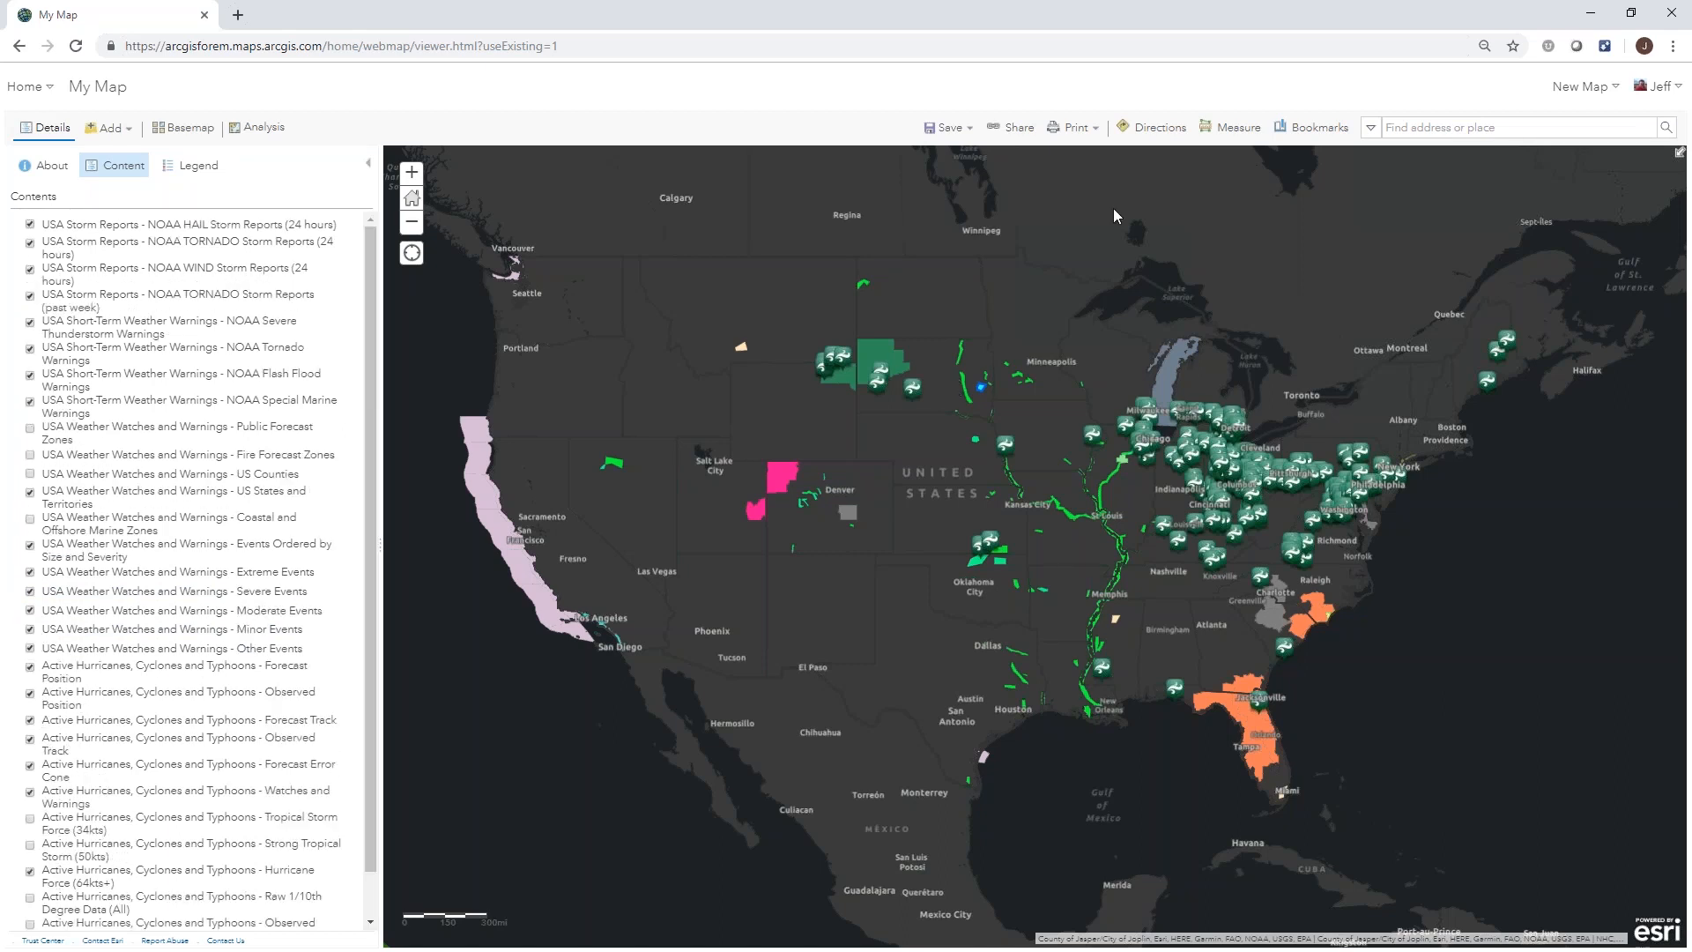
# - Save the map with "RT SA map" as both title and summary, and the tag Live Feeds
pyautogui.click(949, 128)
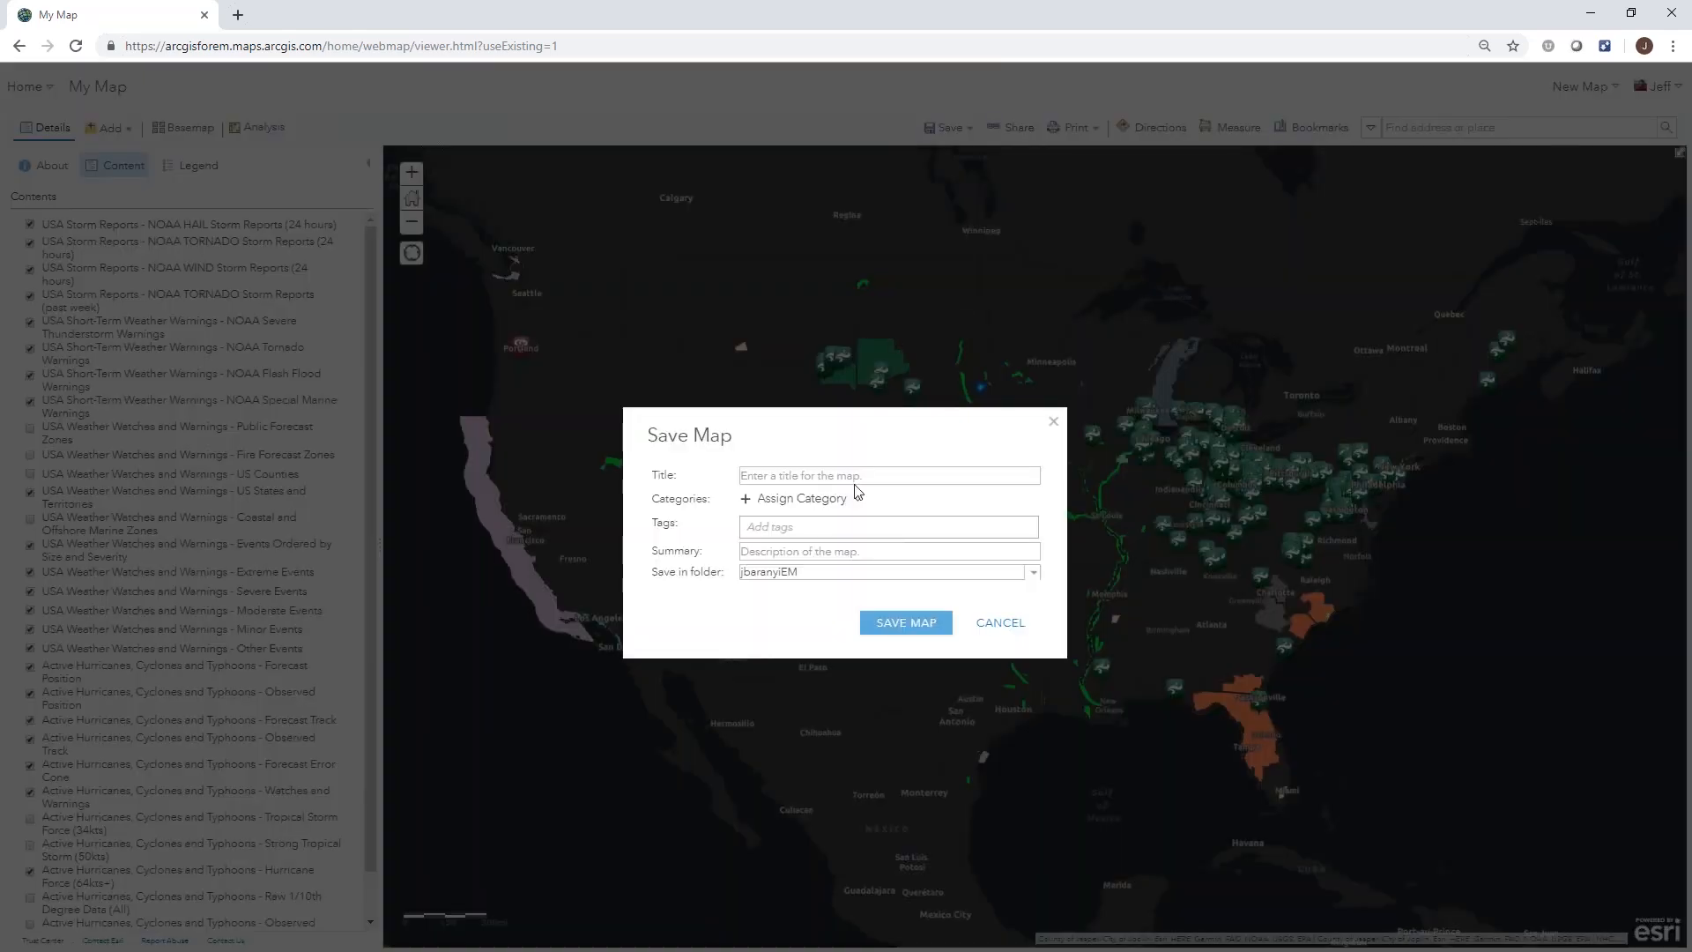
pyautogui.click(861, 475)
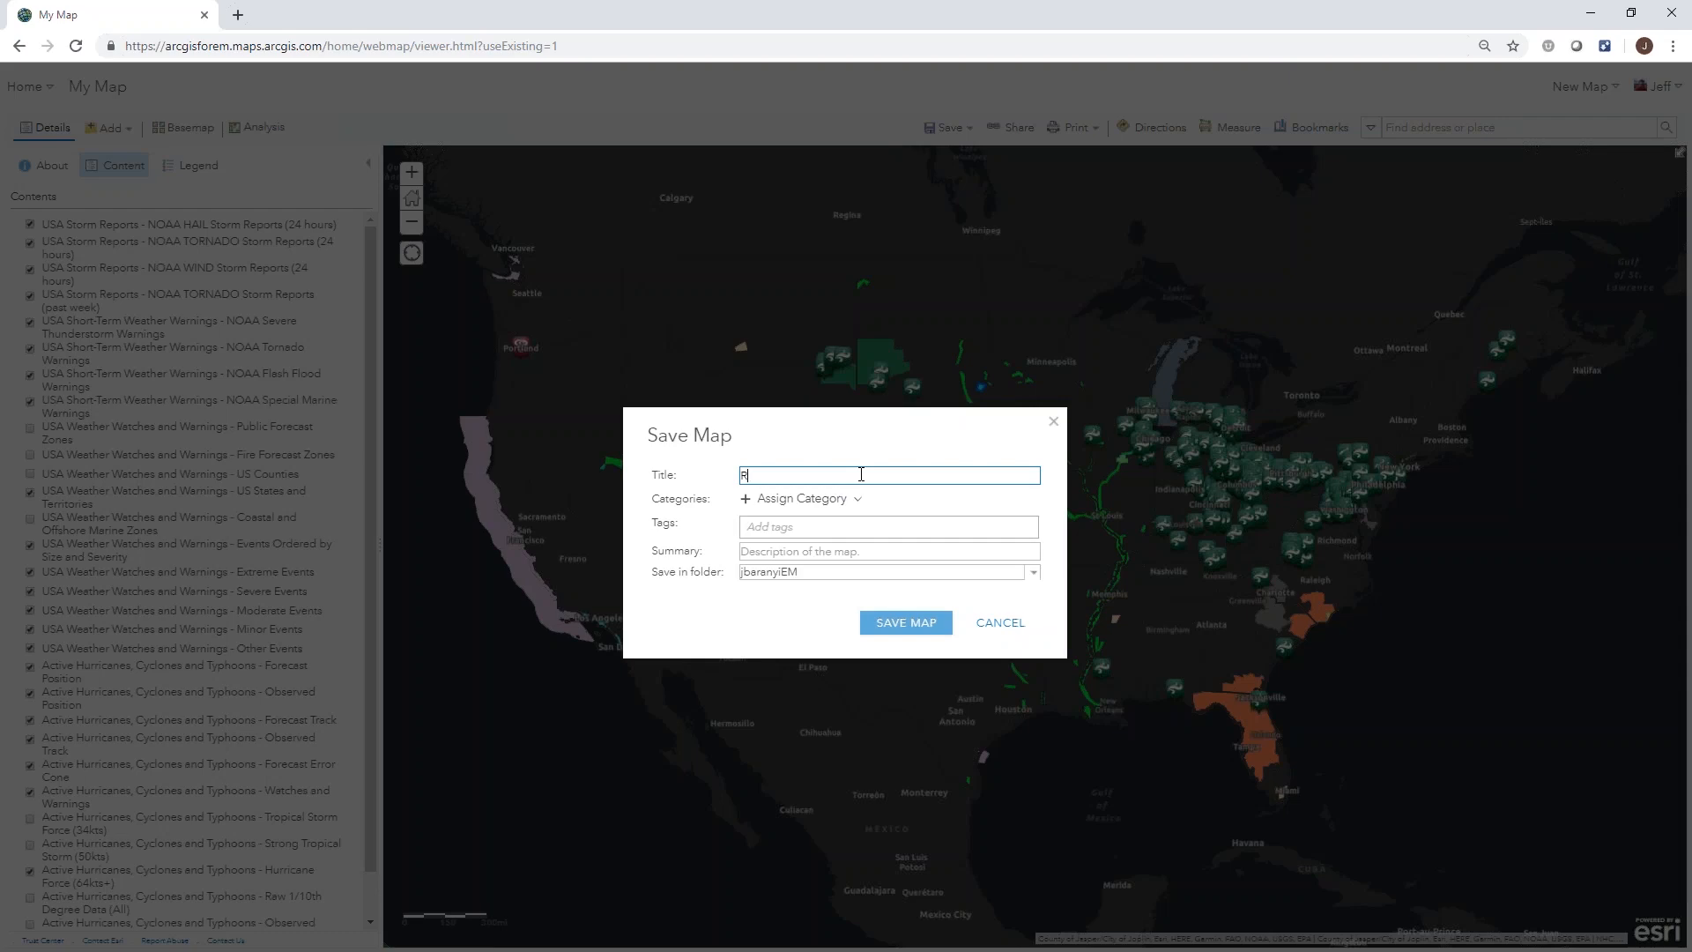
pyautogui.write('RT SA map')
pyautogui.moveTo(868, 475); pyautogui.dragTo(740, 488)
pyautogui.hotkey('ctrl', 'c')
pyautogui.click(846, 550)
pyautogui.hotkey('ctrl', 'v')
pyautogui.click(834, 526)
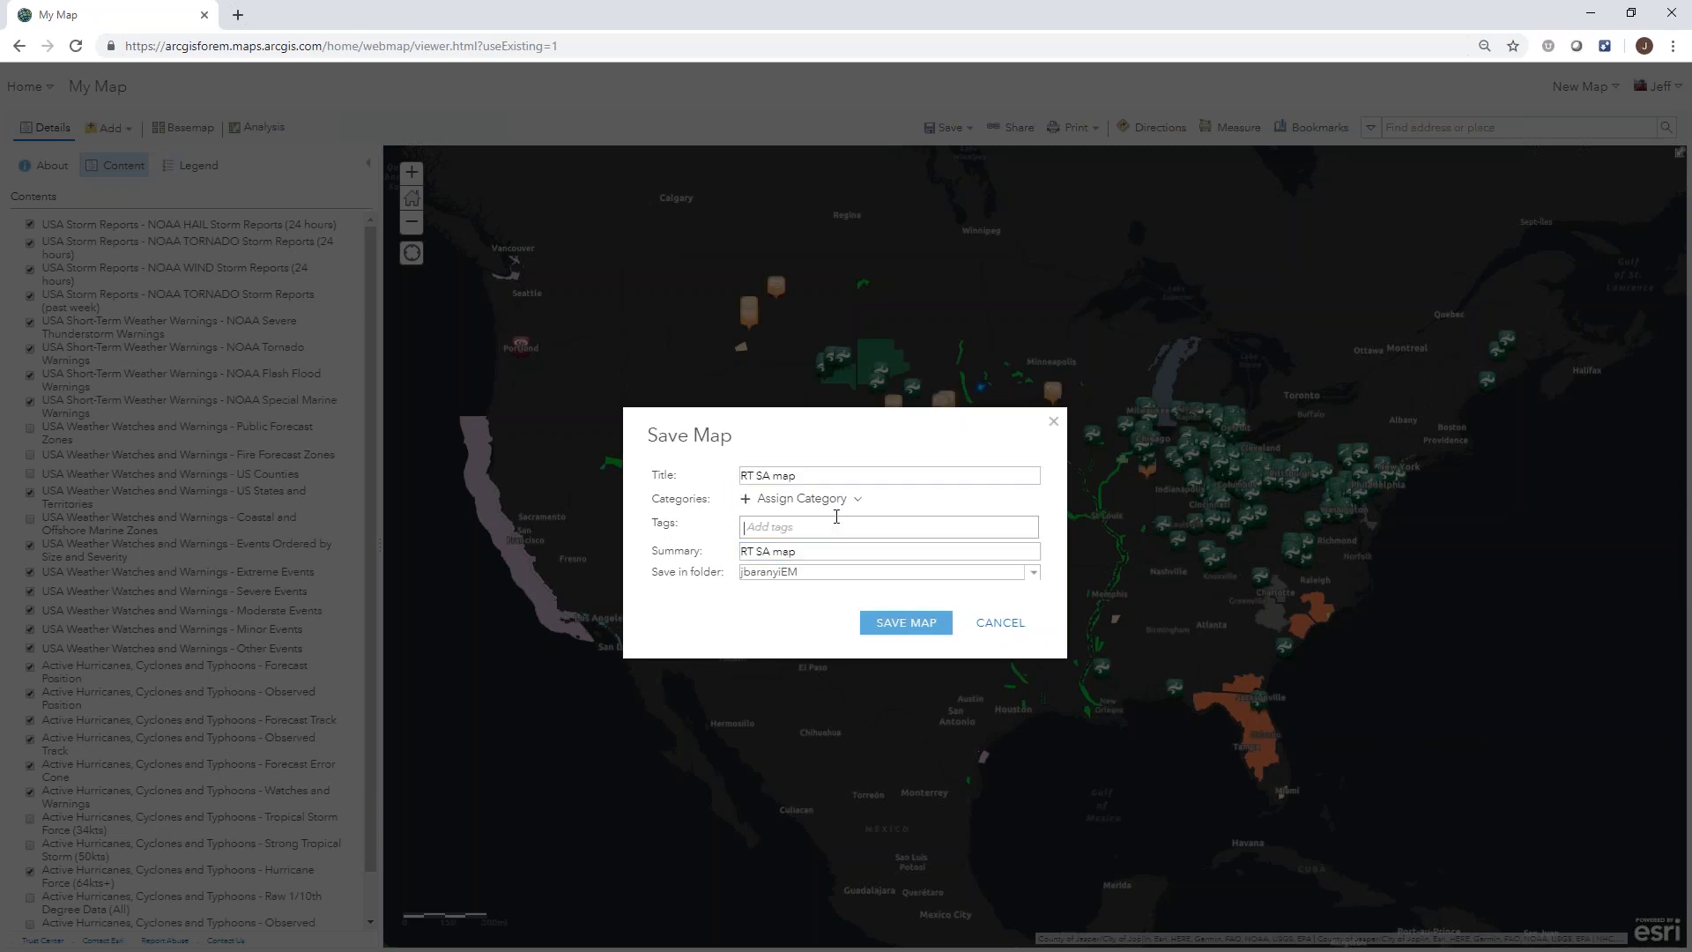
pyautogui.write('Live')
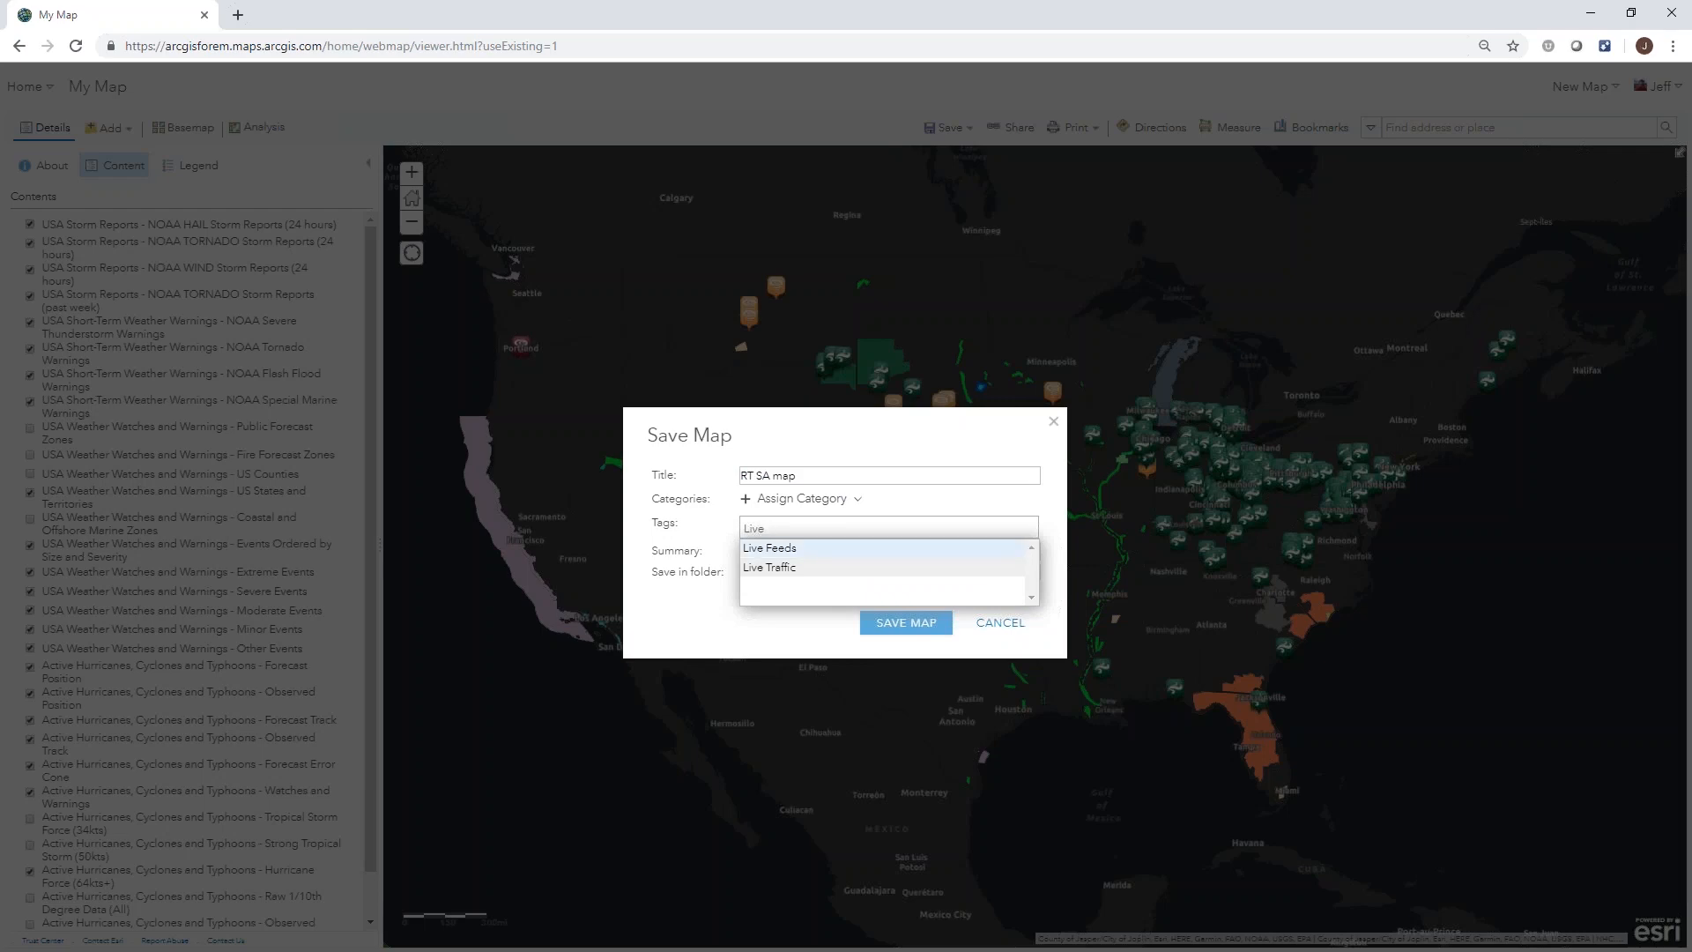
pyautogui.click(772, 549)
pyautogui.click(923, 623)
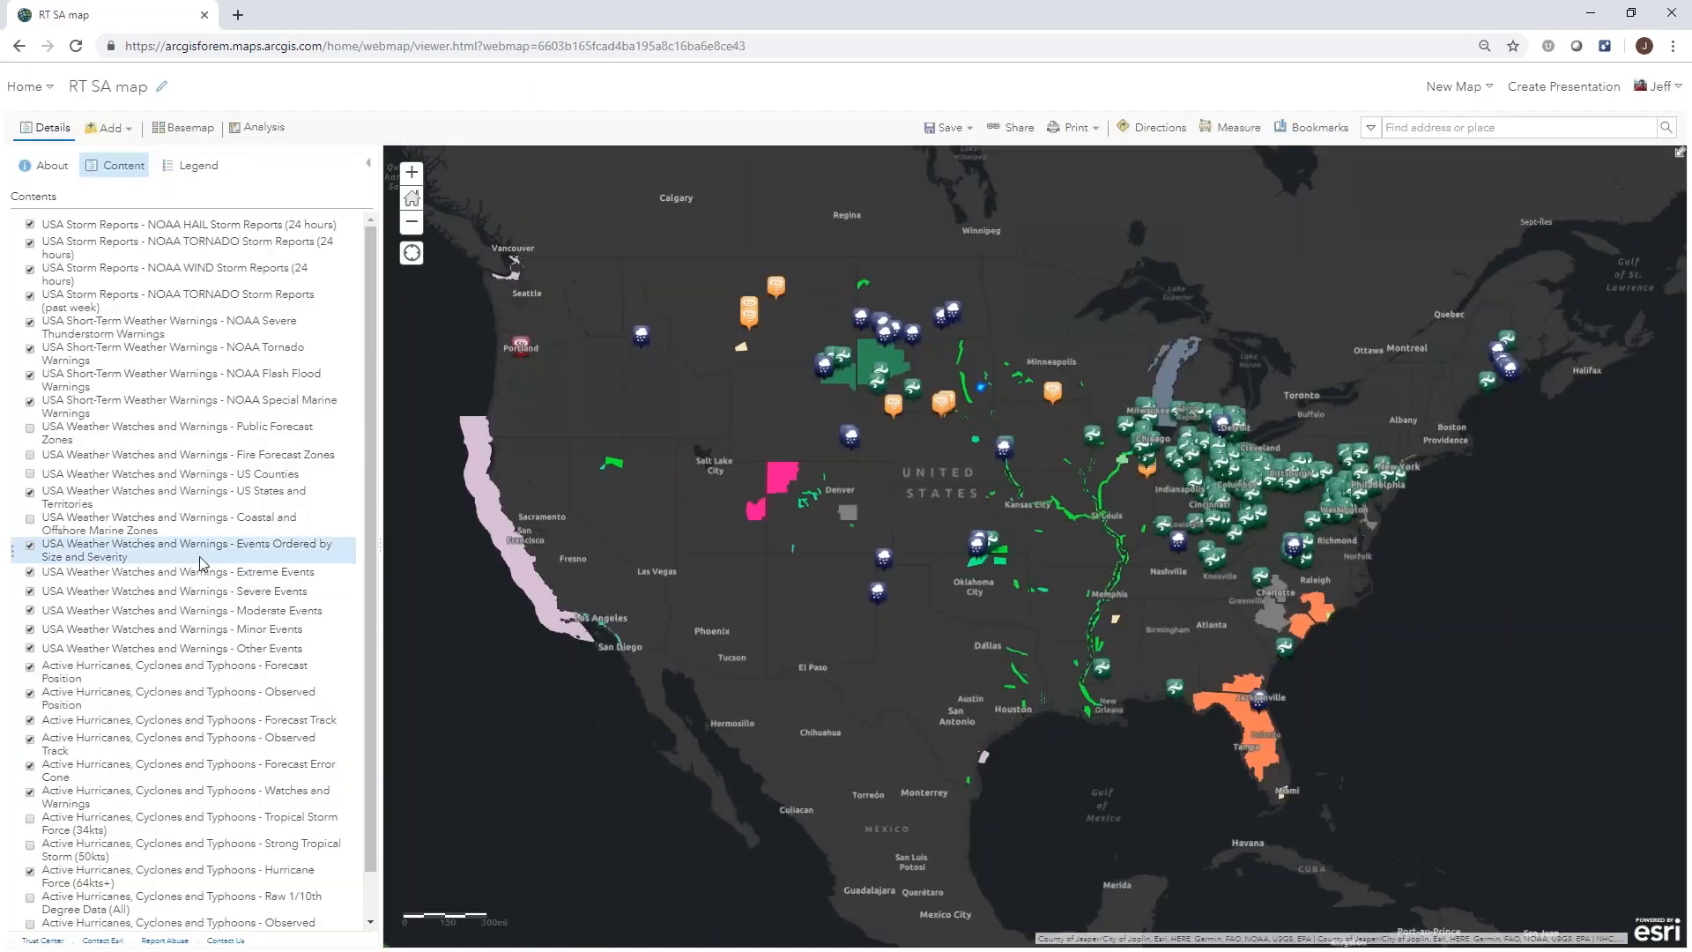
# - Check the refresh interval of the Events Ordered by Size and Severity layer
pyautogui.moveTo(200, 553)
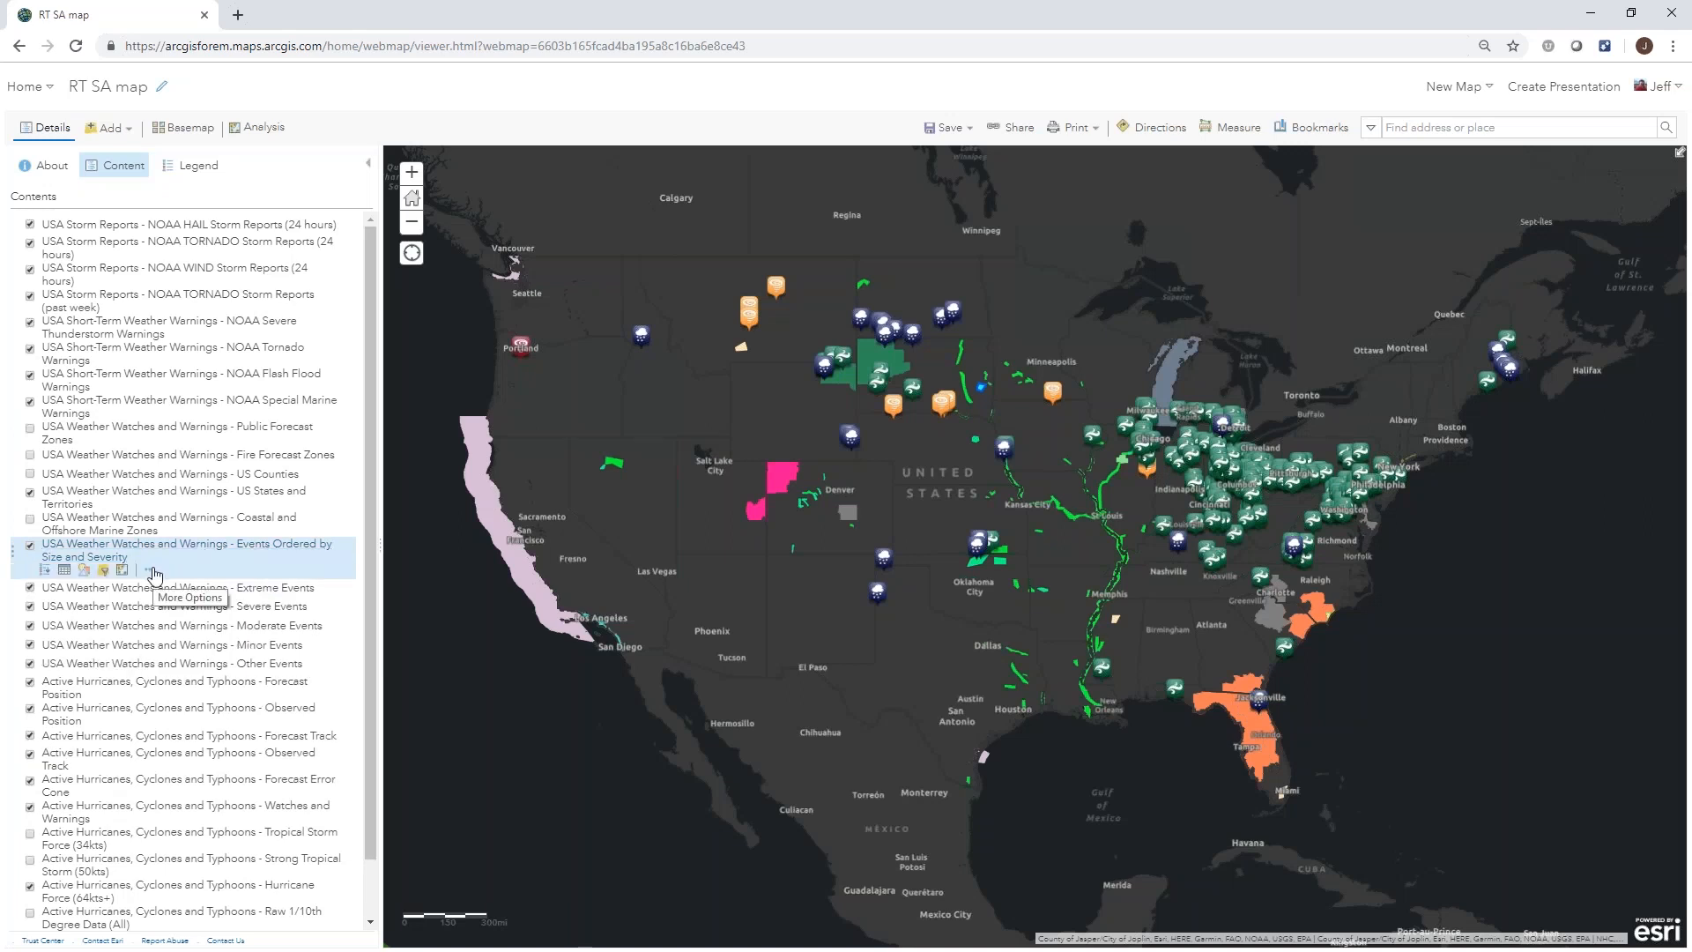
pyautogui.click(151, 571)
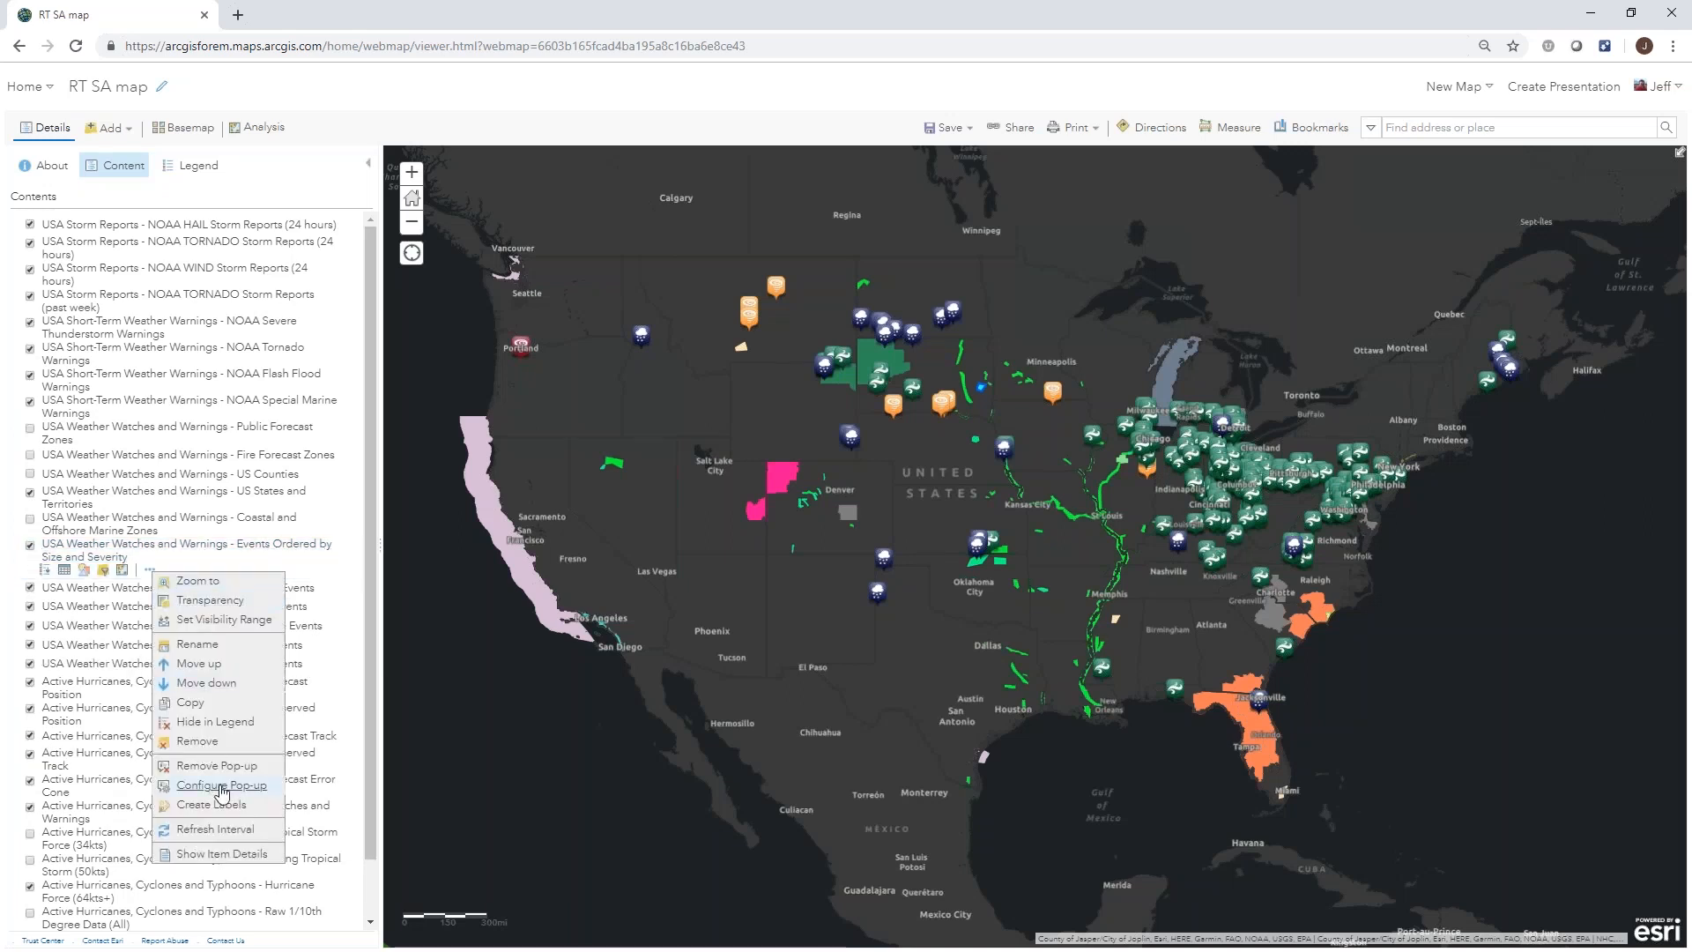
pyautogui.moveTo(233, 842)
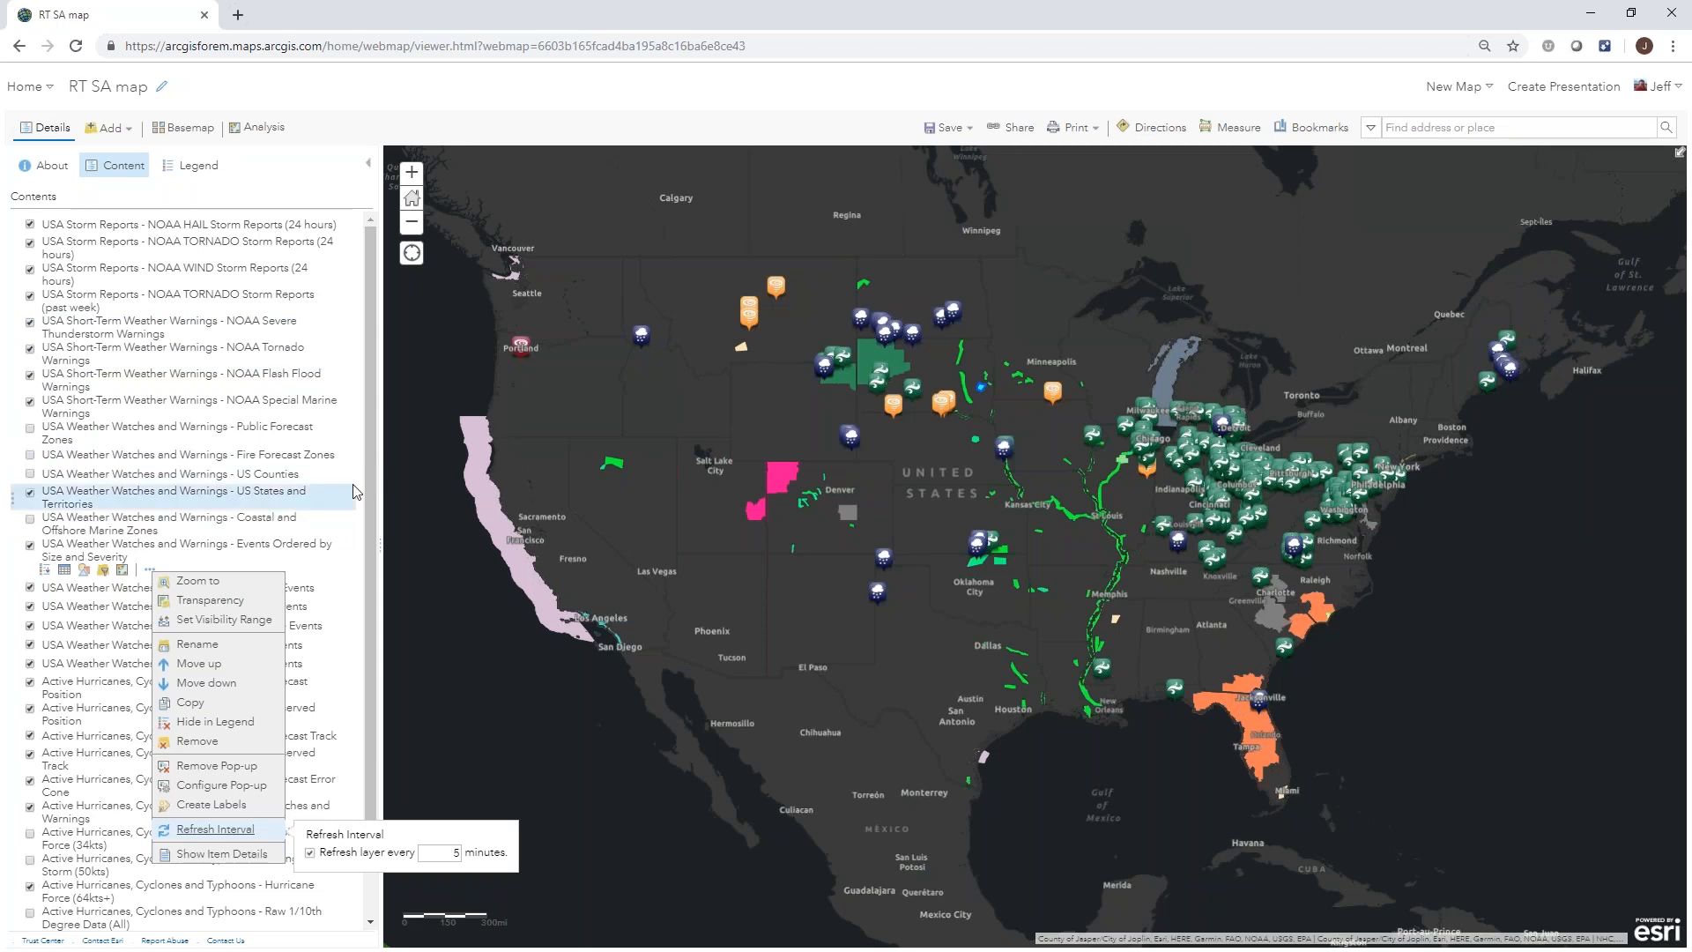
# - Start sharing the map as a new Operations Dashboard web app and title it "RT SA Dashboard"
pyautogui.click(1014, 129)
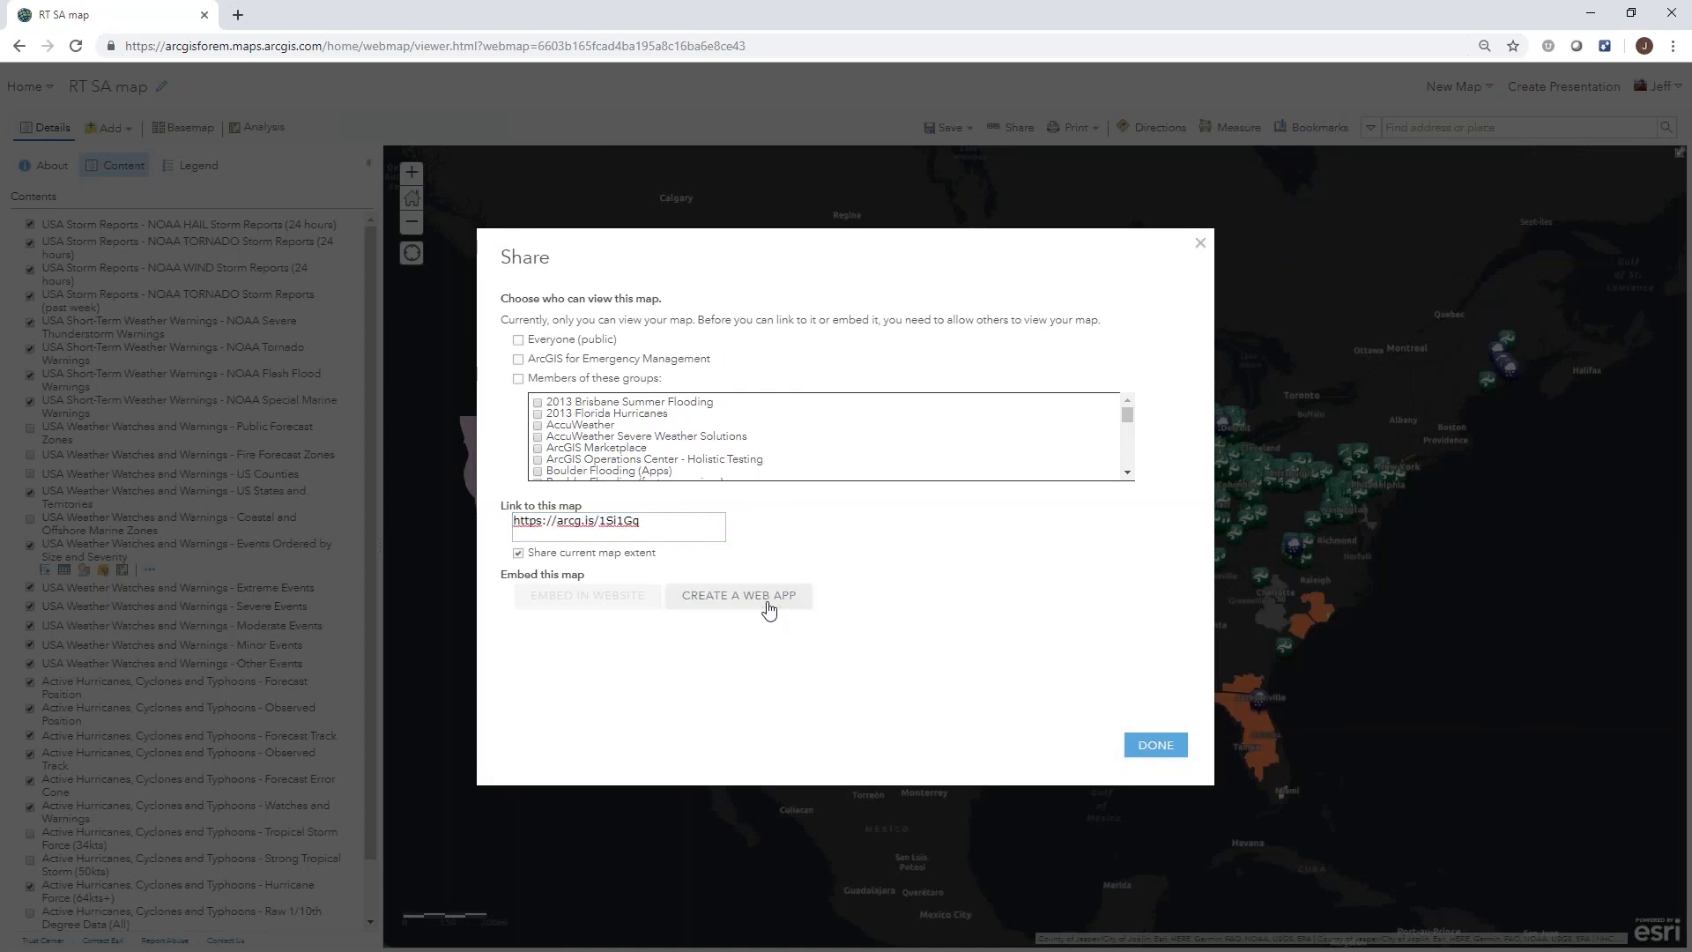
pyautogui.click(765, 597)
pyautogui.click(830, 302)
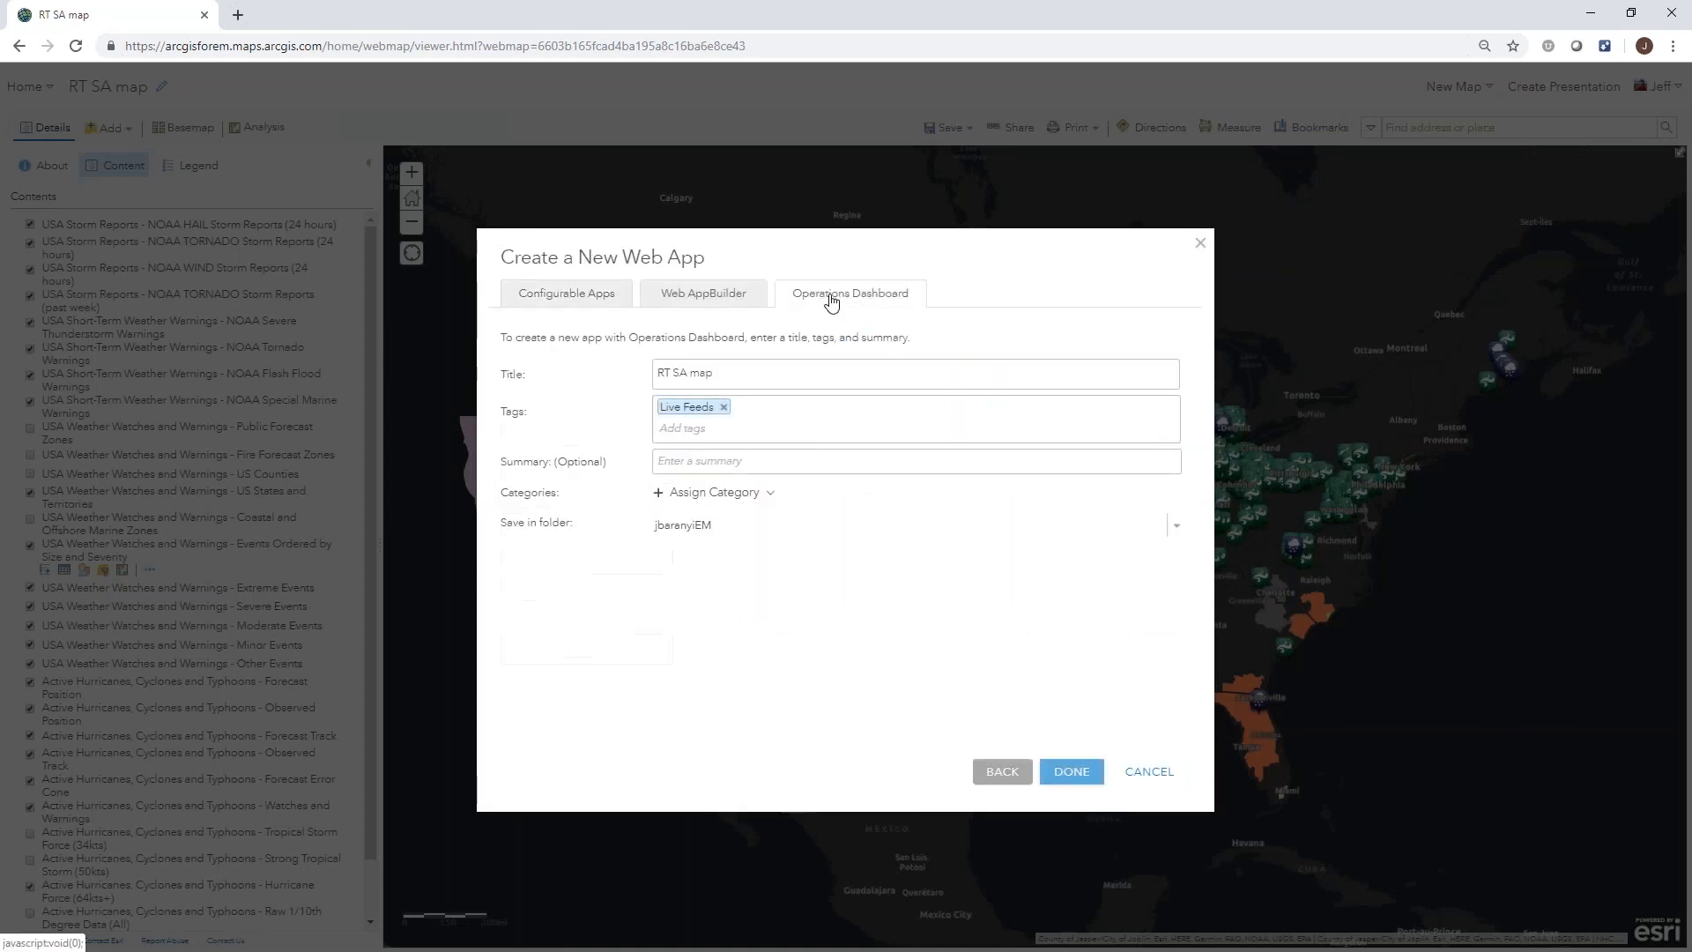
pyautogui.click(804, 374)
pyautogui.press('BackSpace')
pyautogui.press('BackSpace')
pyautogui.press('BackSpace')
pyautogui.write('Sa')
pyautogui.write('Dash')
pyautogui.write('board')
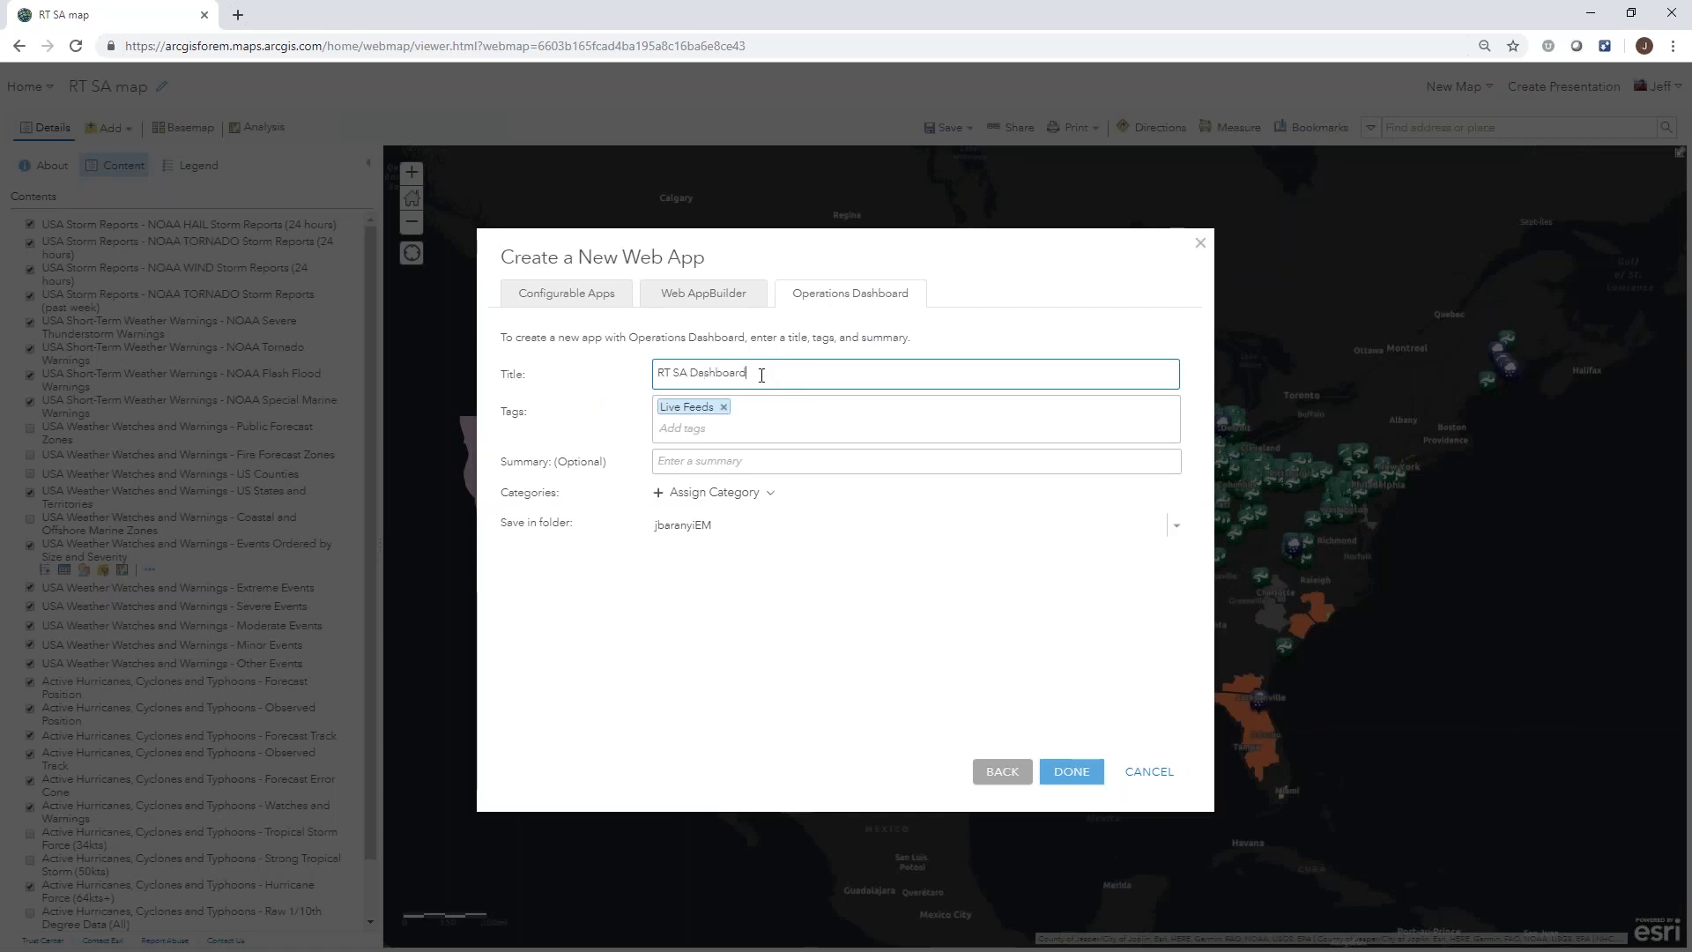
# - Reuse the title "RT SA Dashboard" as the app's summary and create the dashboard
pyautogui.moveTo(762, 376); pyautogui.dragTo(616, 373)
pyautogui.hotkey('ctrl', 'c')
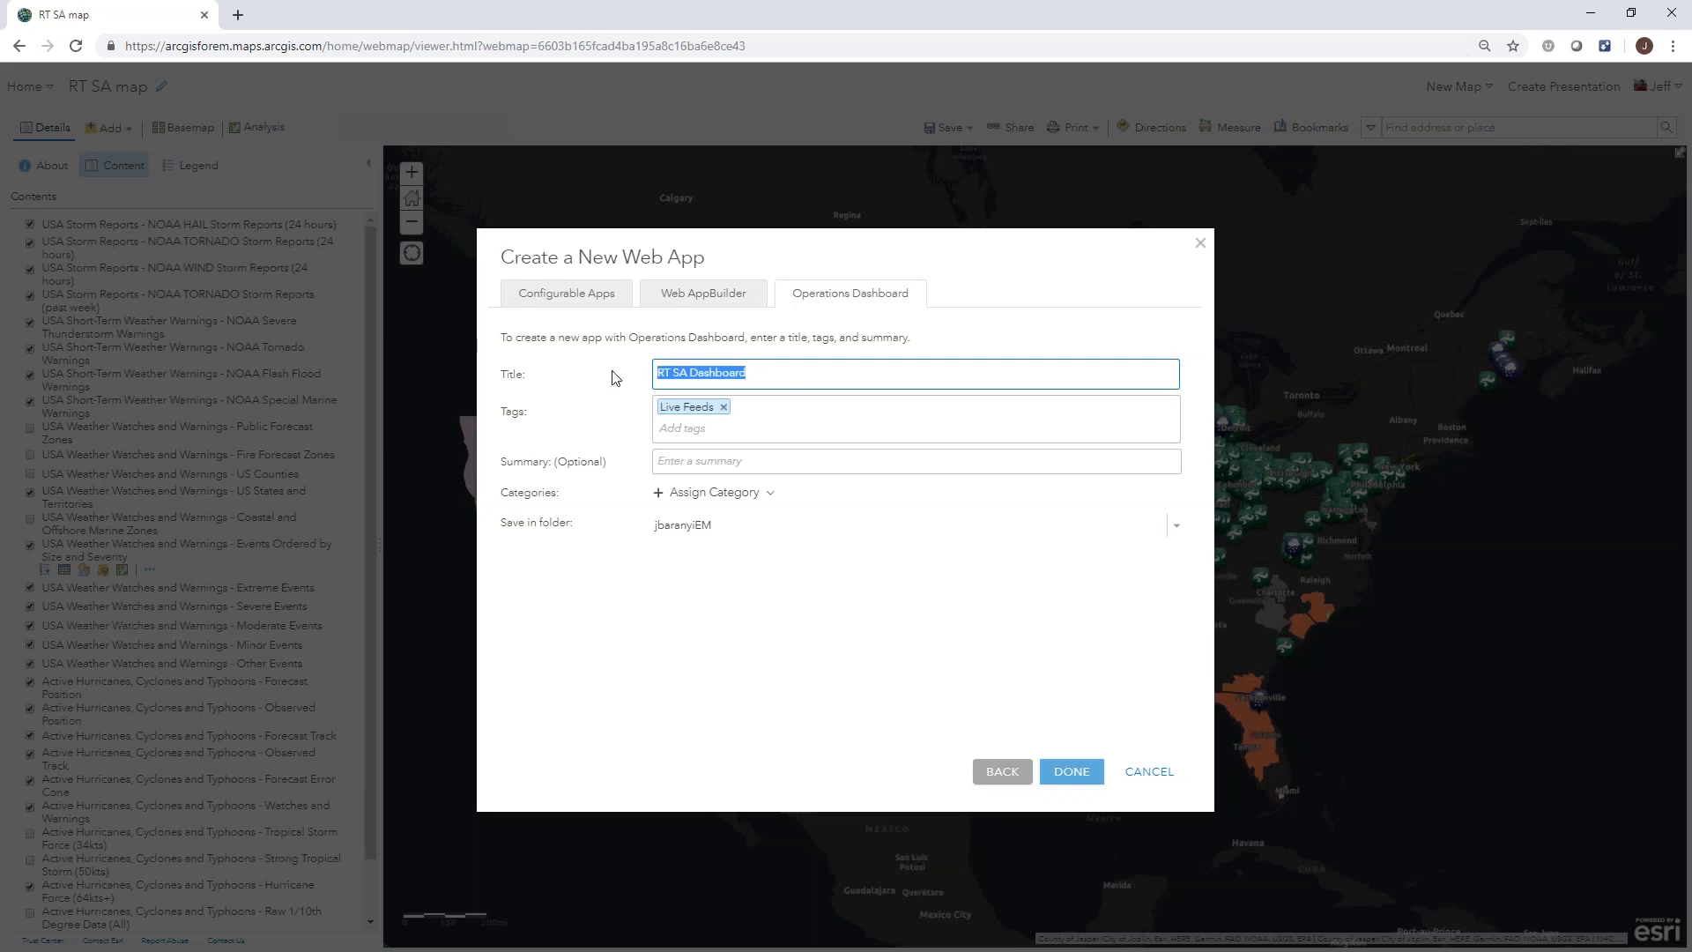
pyautogui.click(767, 461)
pyautogui.hotkey('ctrl', 'v')
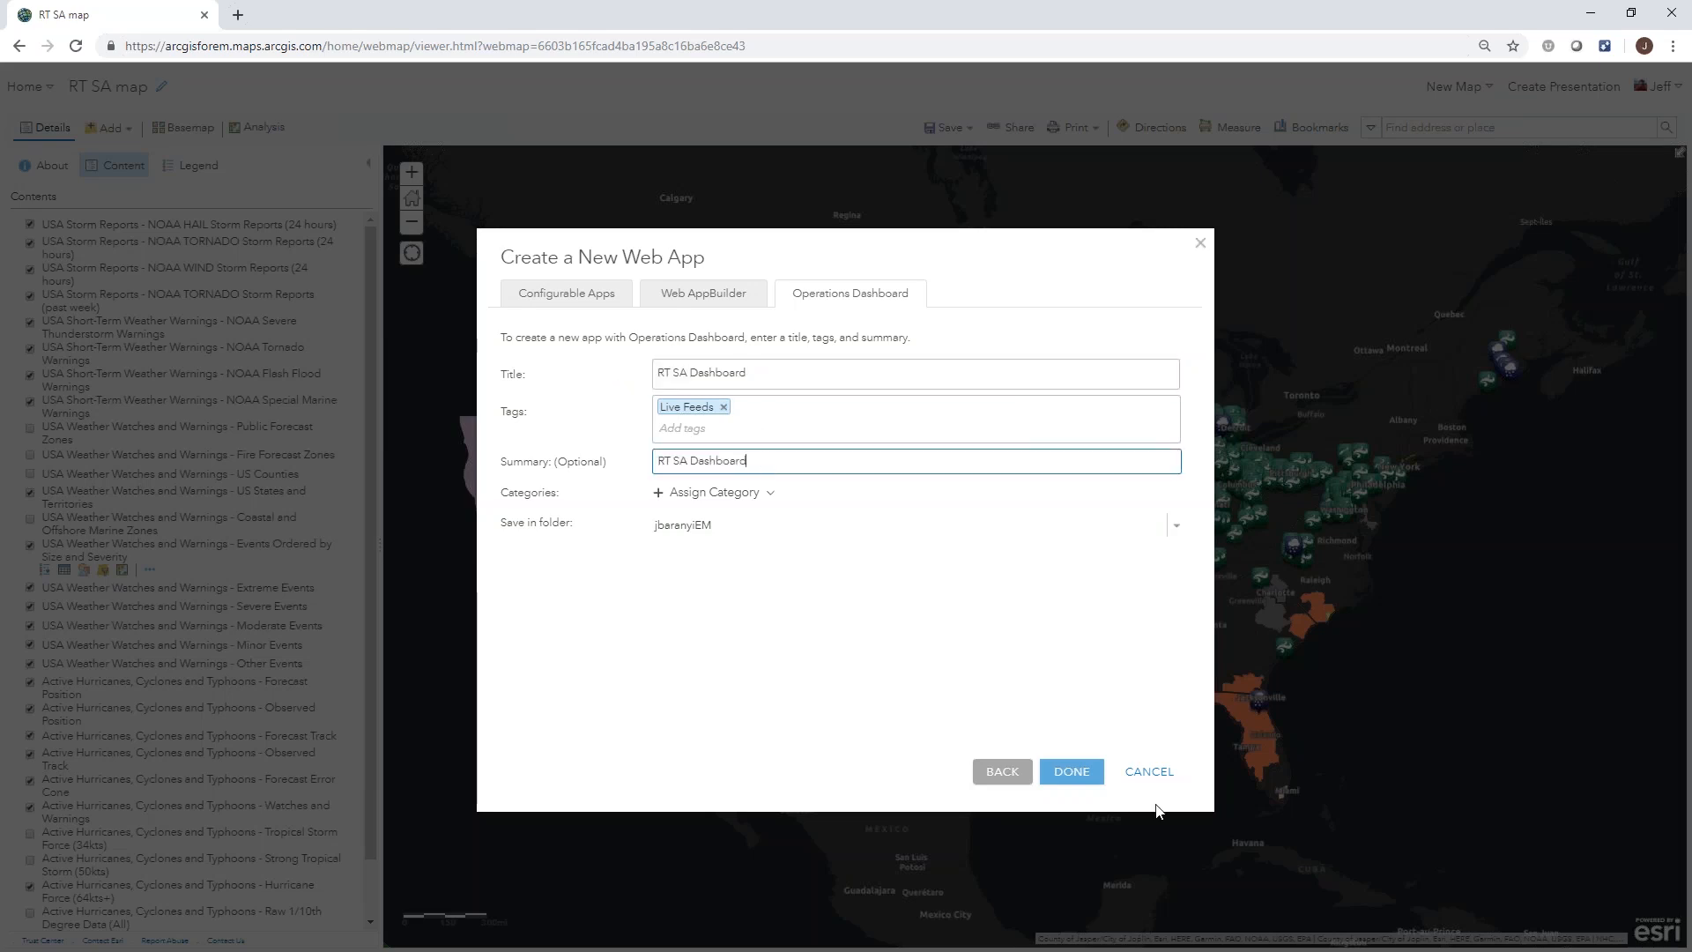
pyautogui.click(1084, 772)
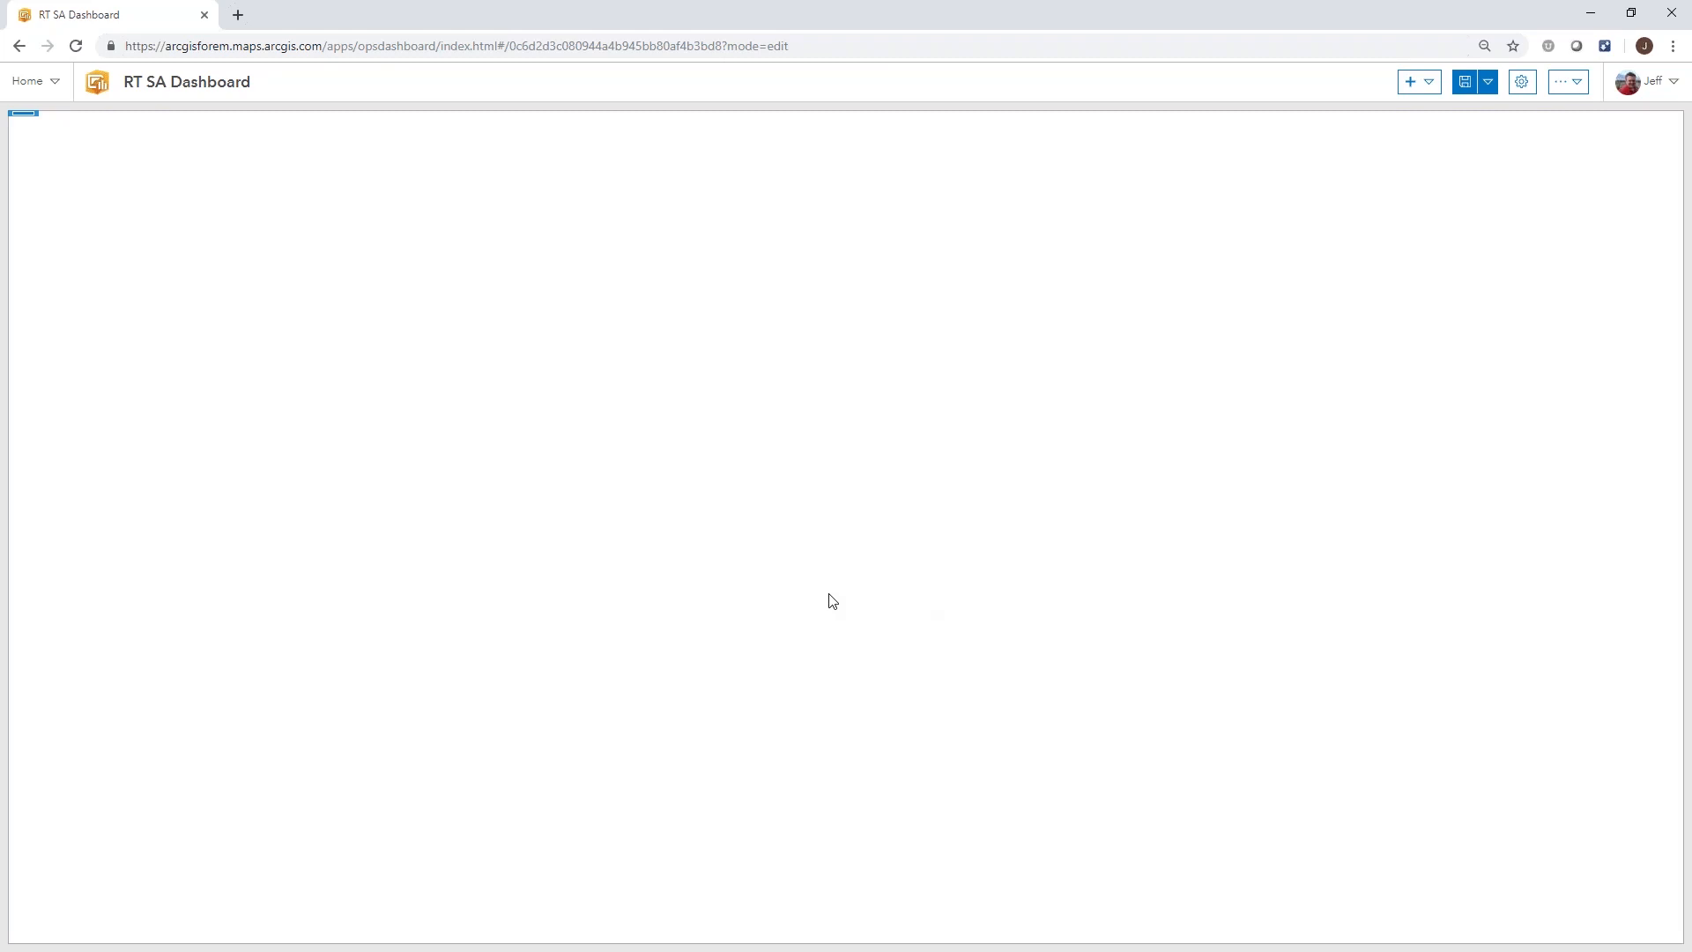
# - Reload the blank dashboard page, accepting the loss of unsaved changes, so the map loads
pyautogui.click(76, 46)
pyautogui.click(36, 88)
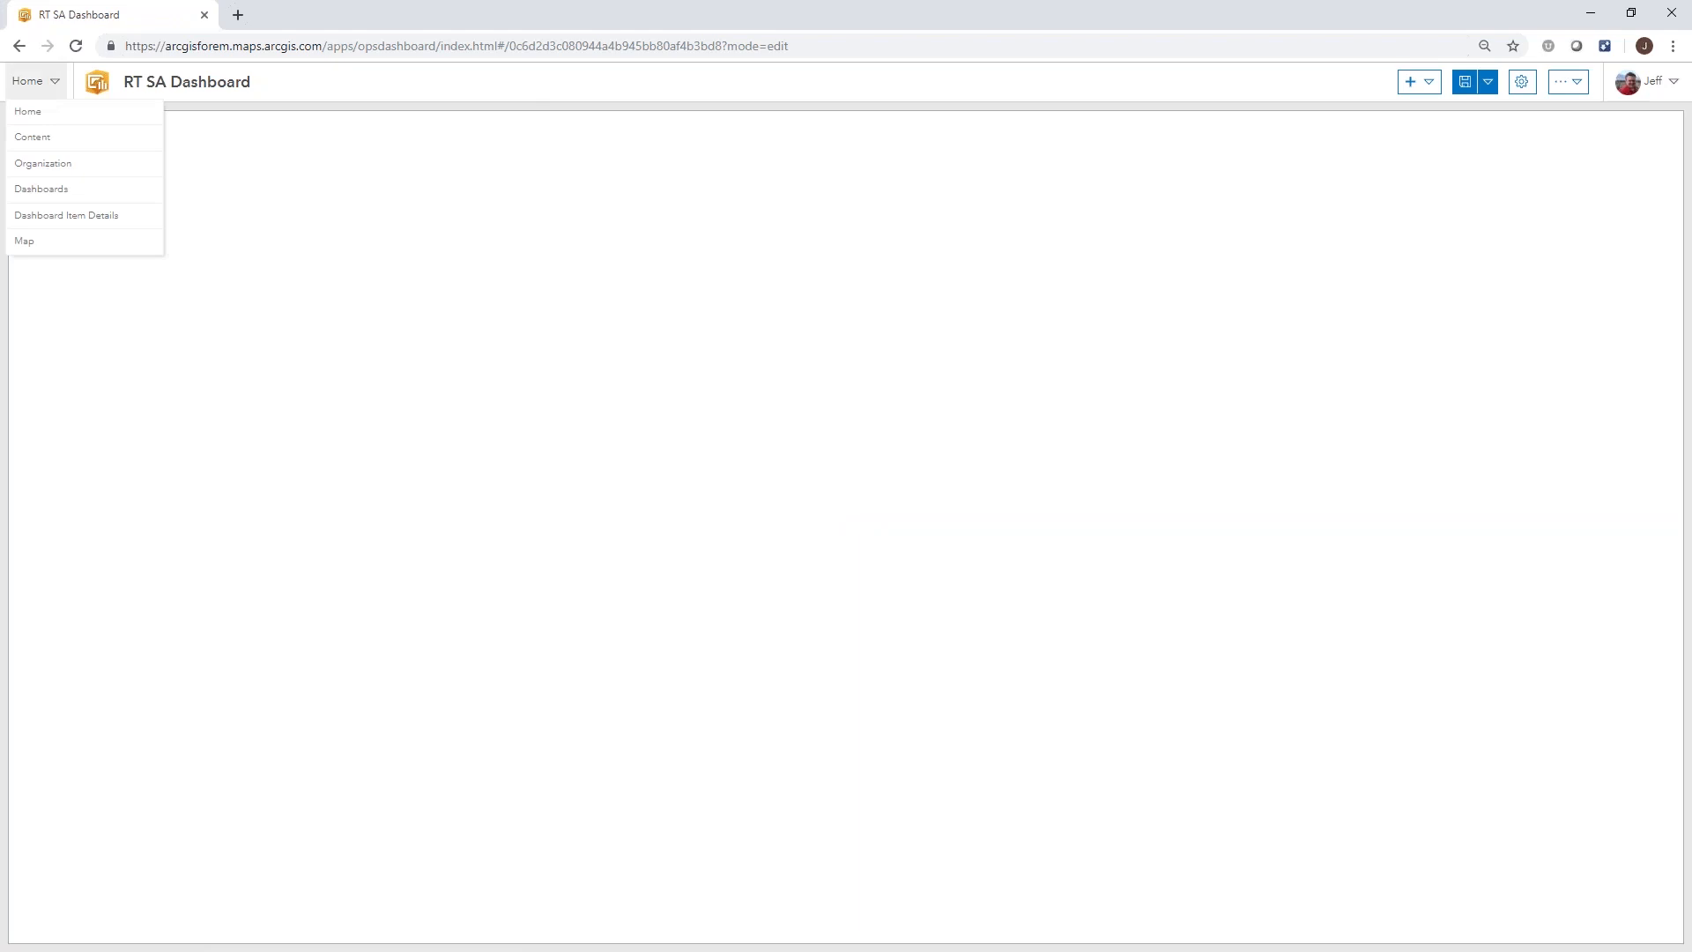
pyautogui.click(75, 46)
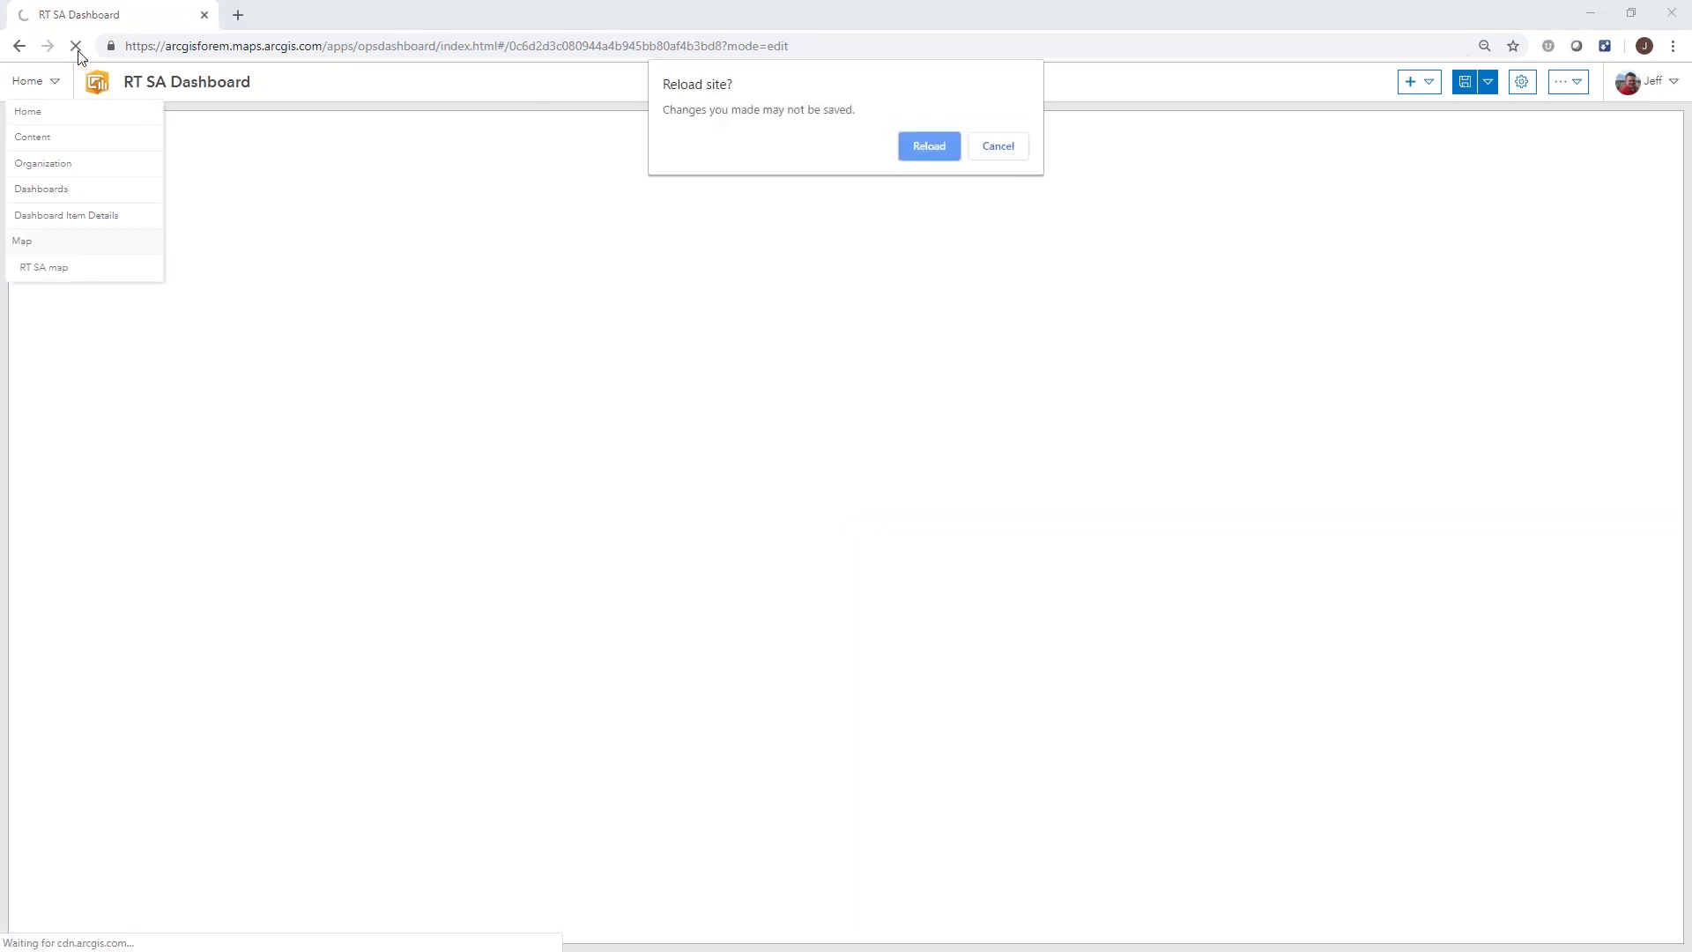
pyautogui.click(925, 150)
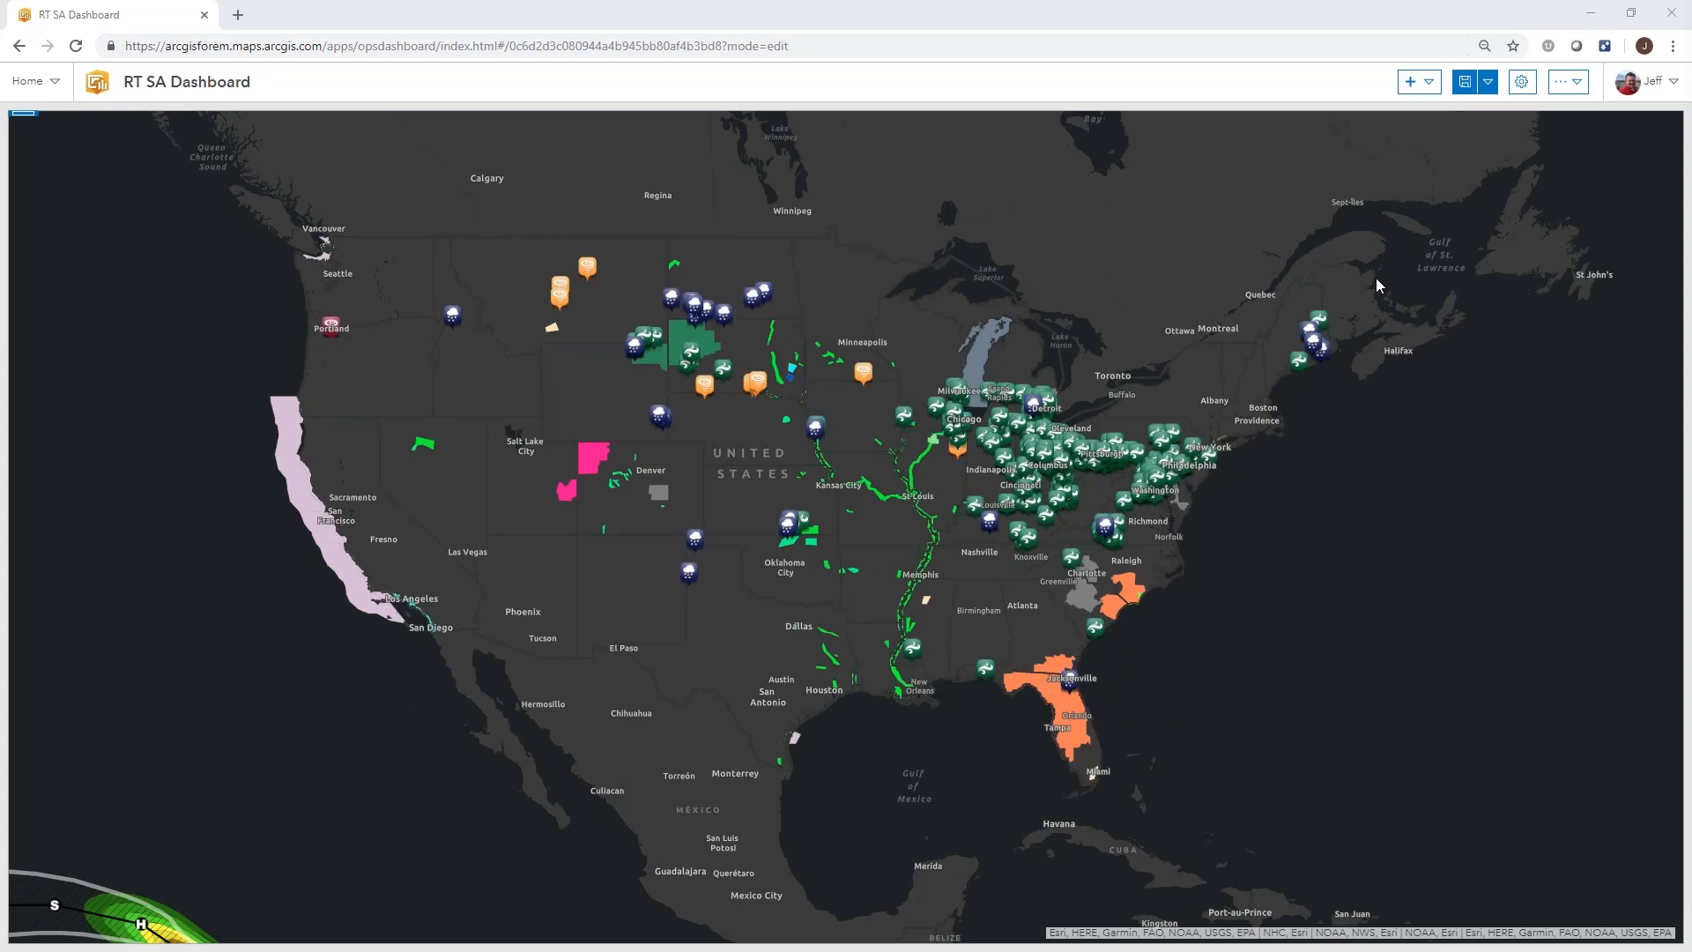
# - Add a list element based on the USA Weather Watches and Warnings - Severe Events layer
pyautogui.click(1431, 84)
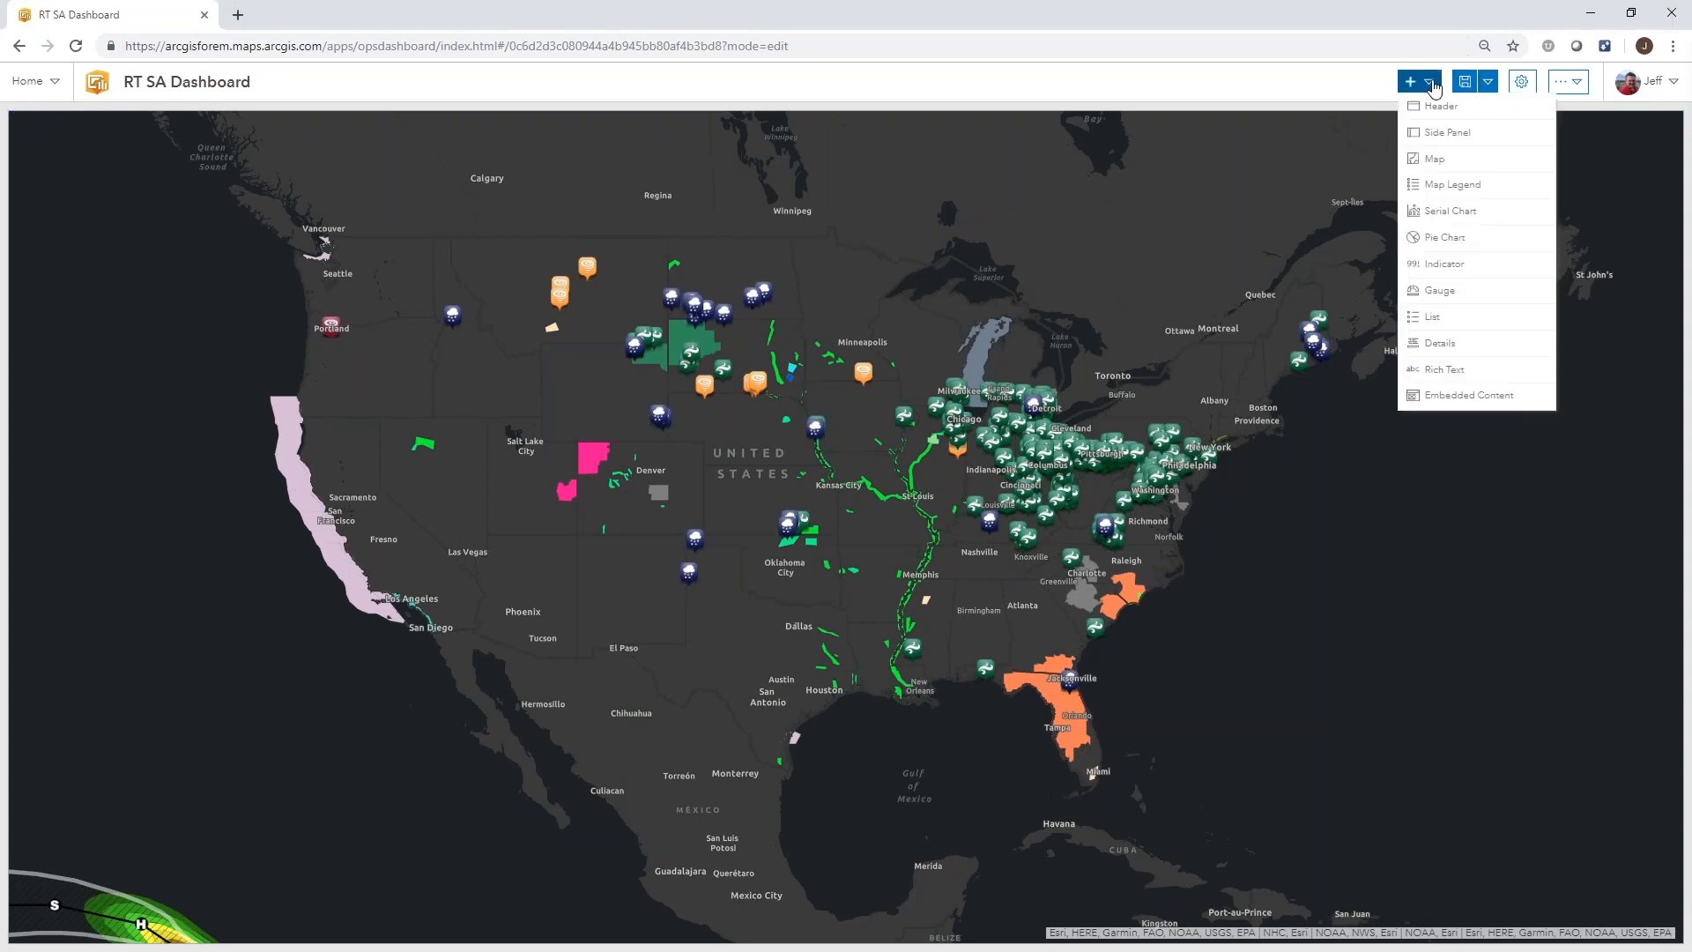
pyautogui.click(1433, 317)
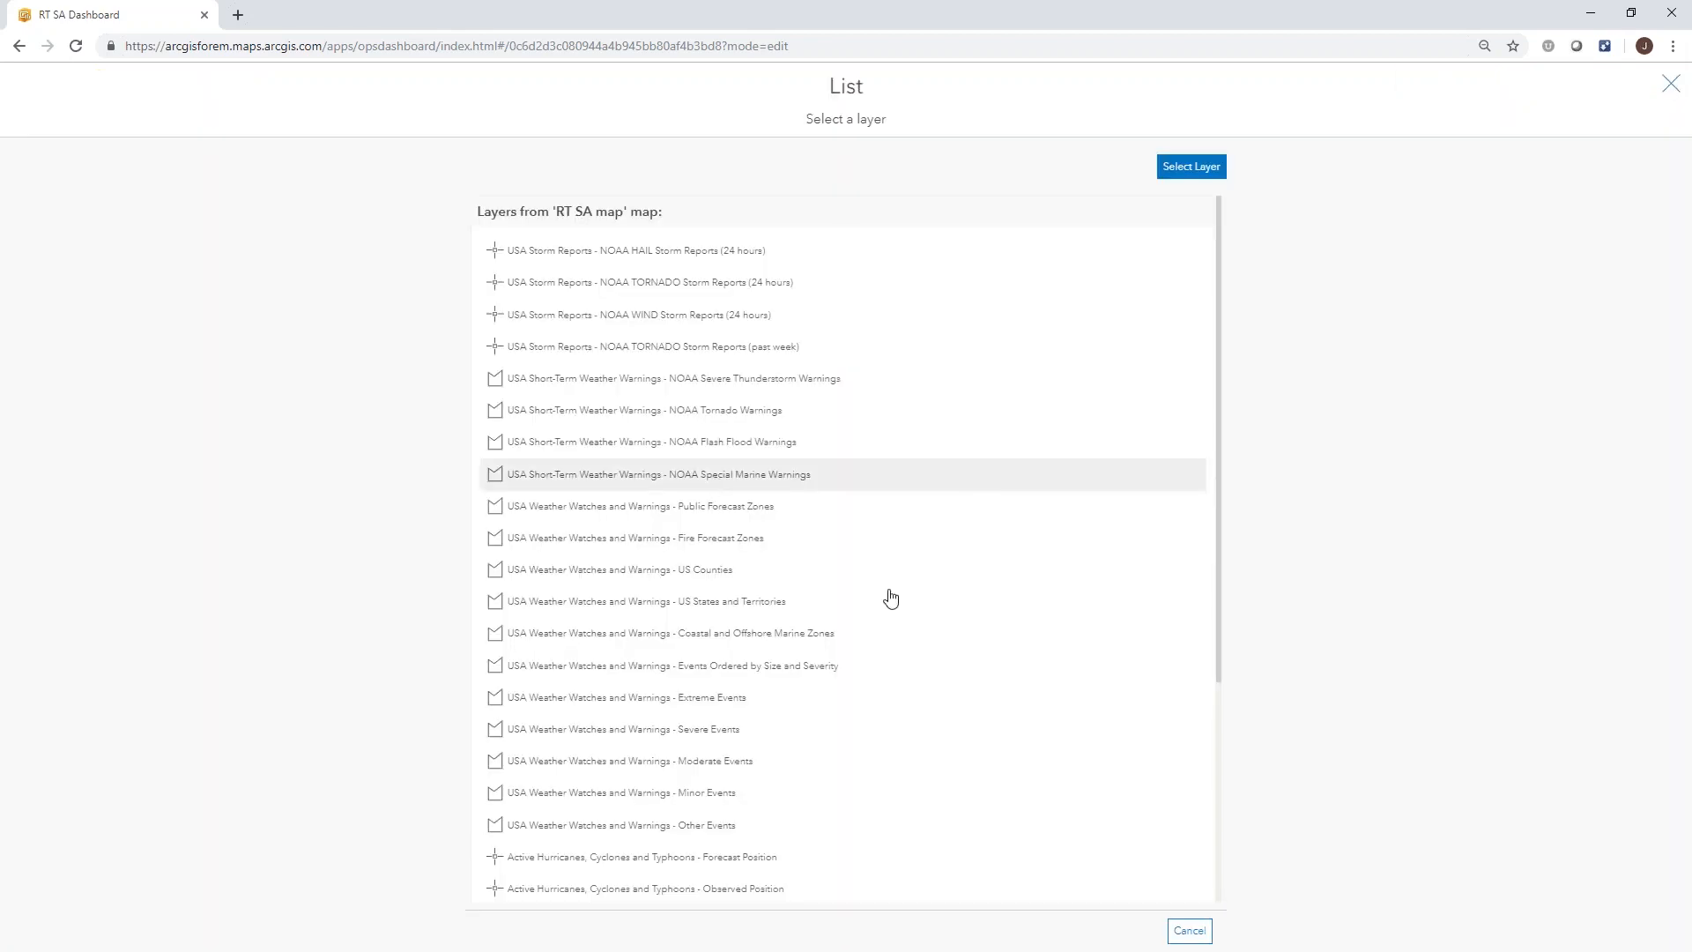
pyautogui.click(764, 731)
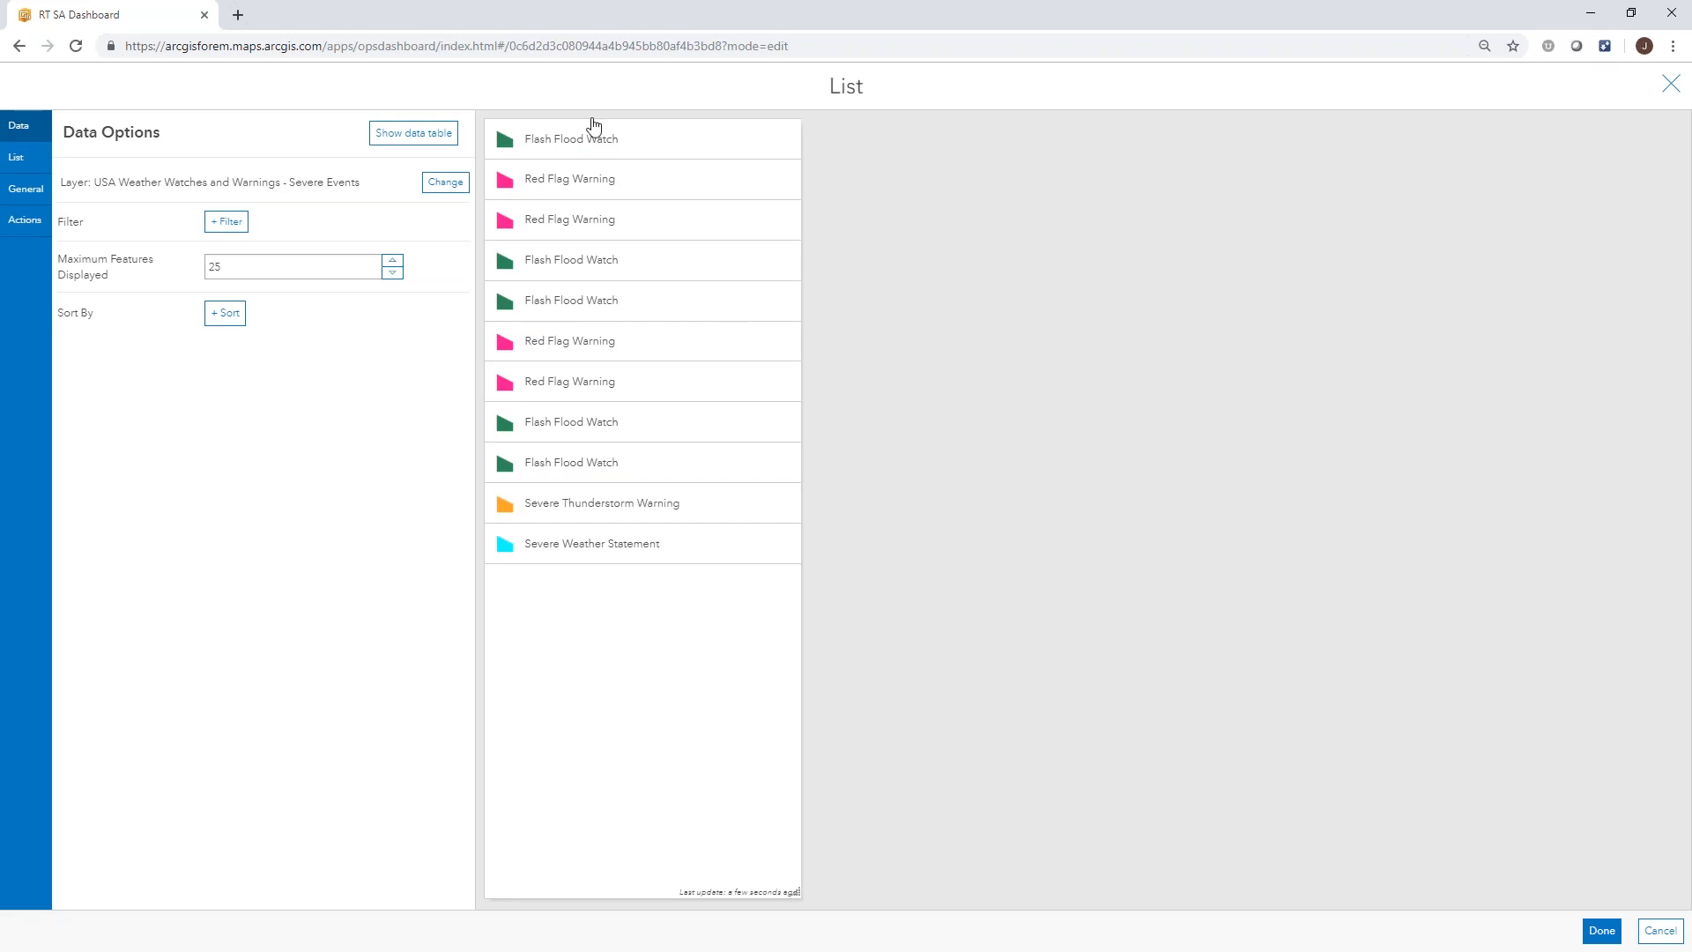
# - Set the list's line item text to the fields {Event} - {Affected} and finish the list
pyautogui.click(16, 163)
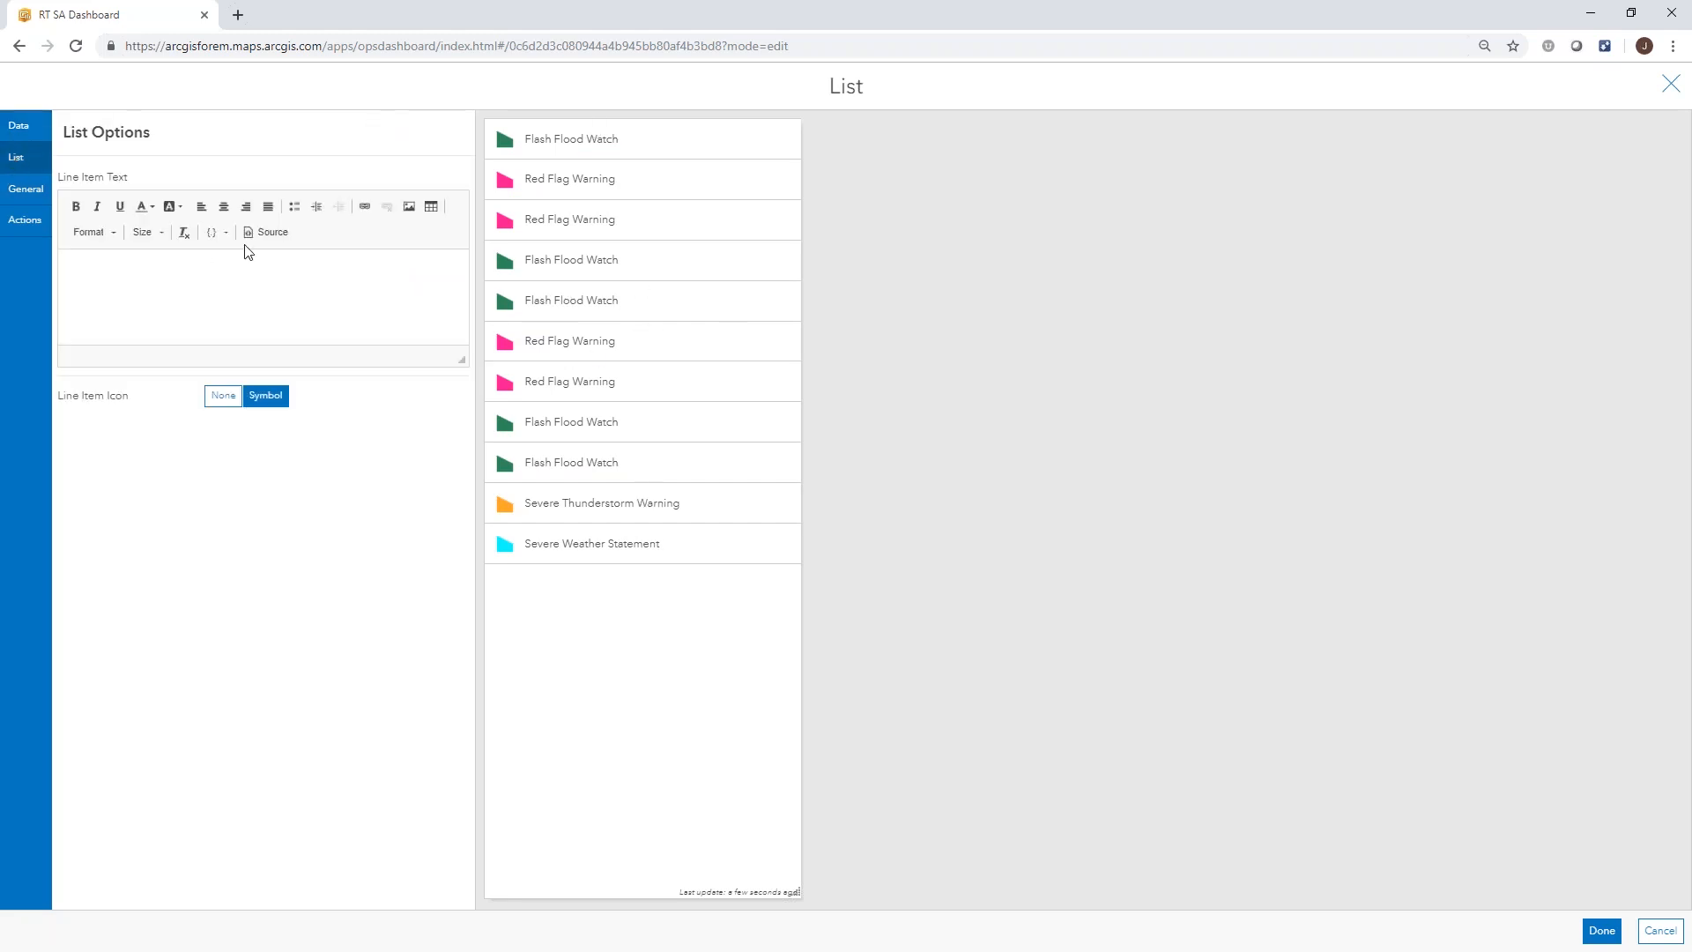
pyautogui.click(221, 240)
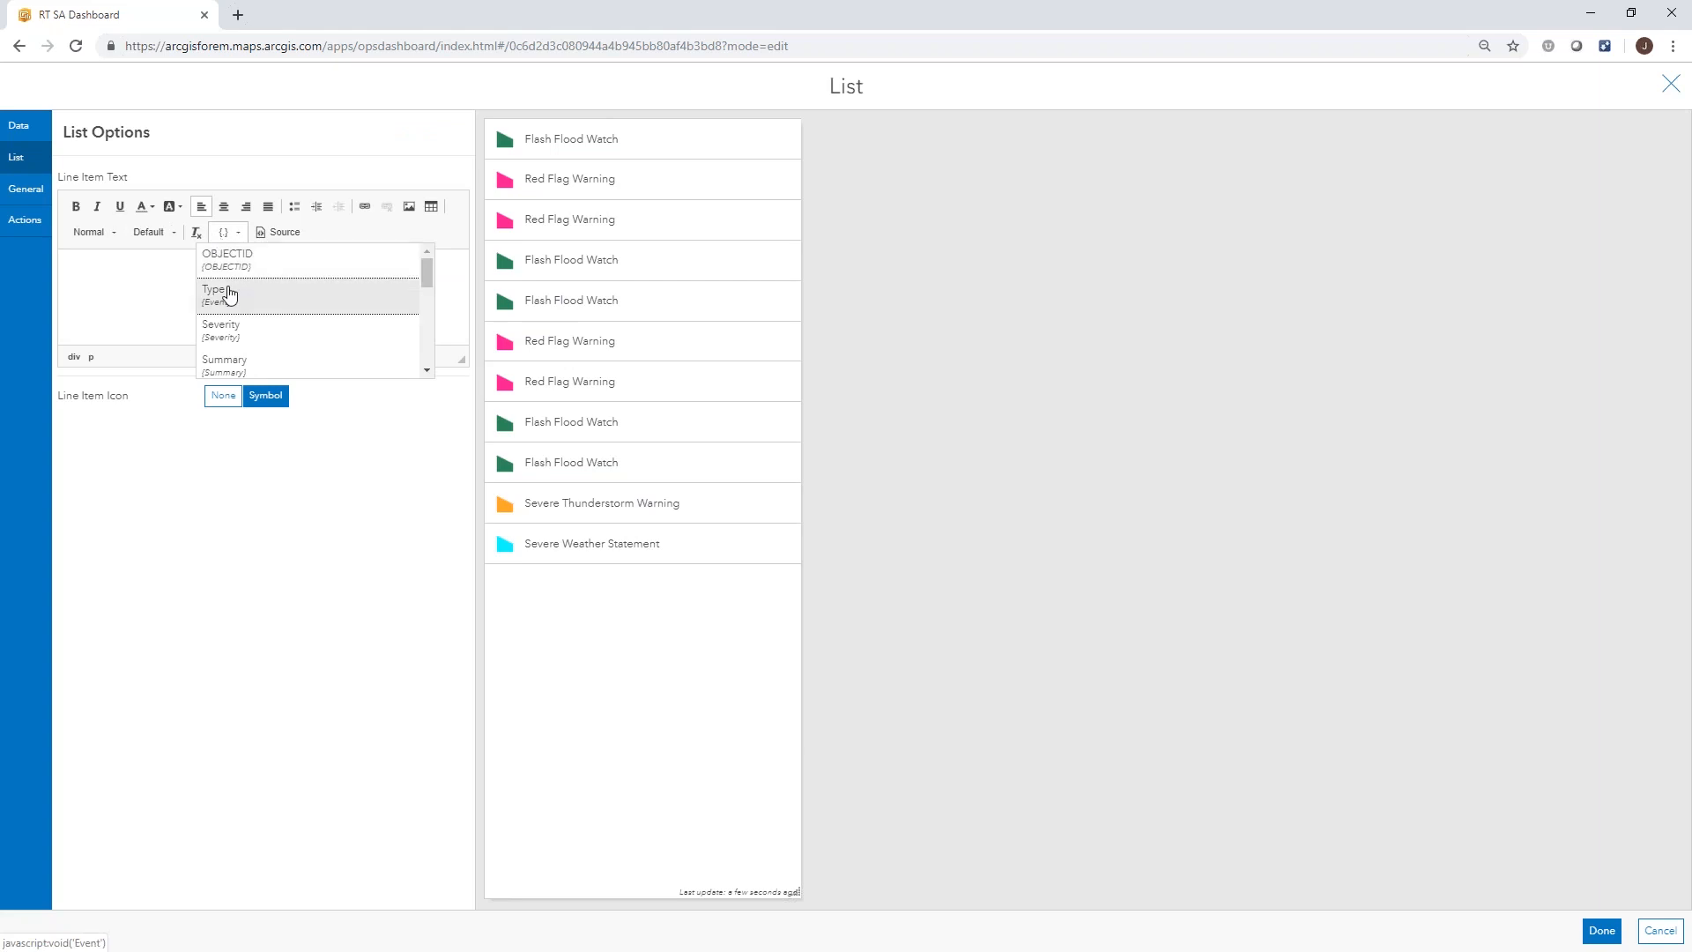
pyautogui.click(231, 291)
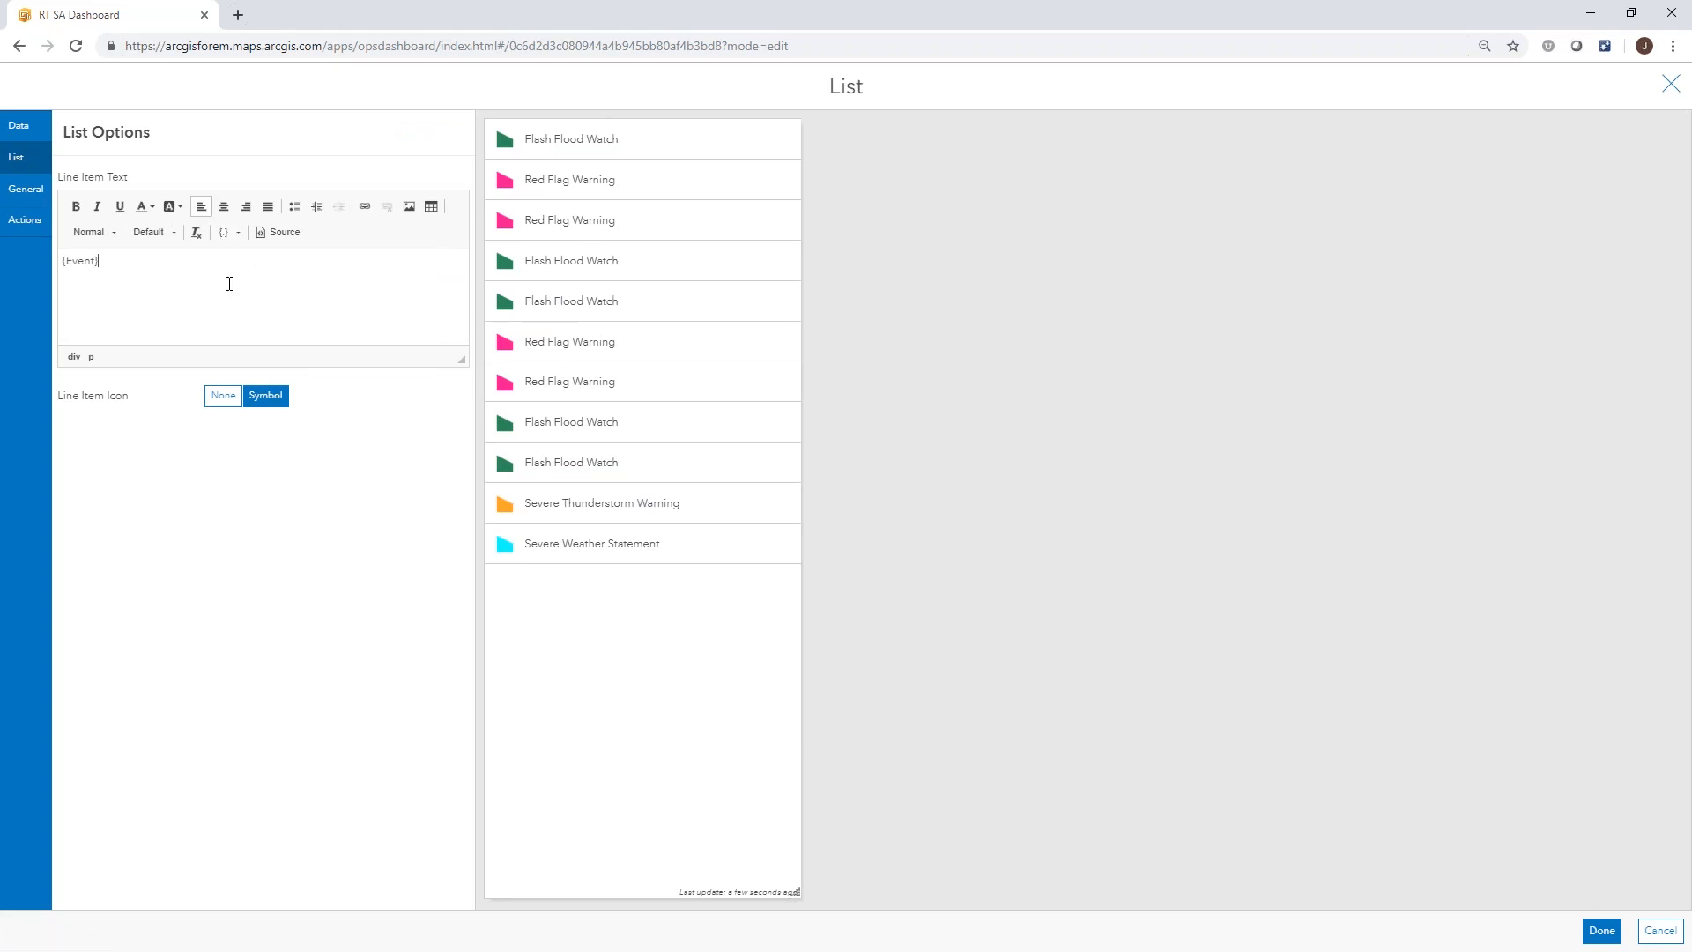
pyautogui.click(239, 236)
pyautogui.moveTo(431, 279); pyautogui.dragTo(433, 362)
pyautogui.click(263, 335)
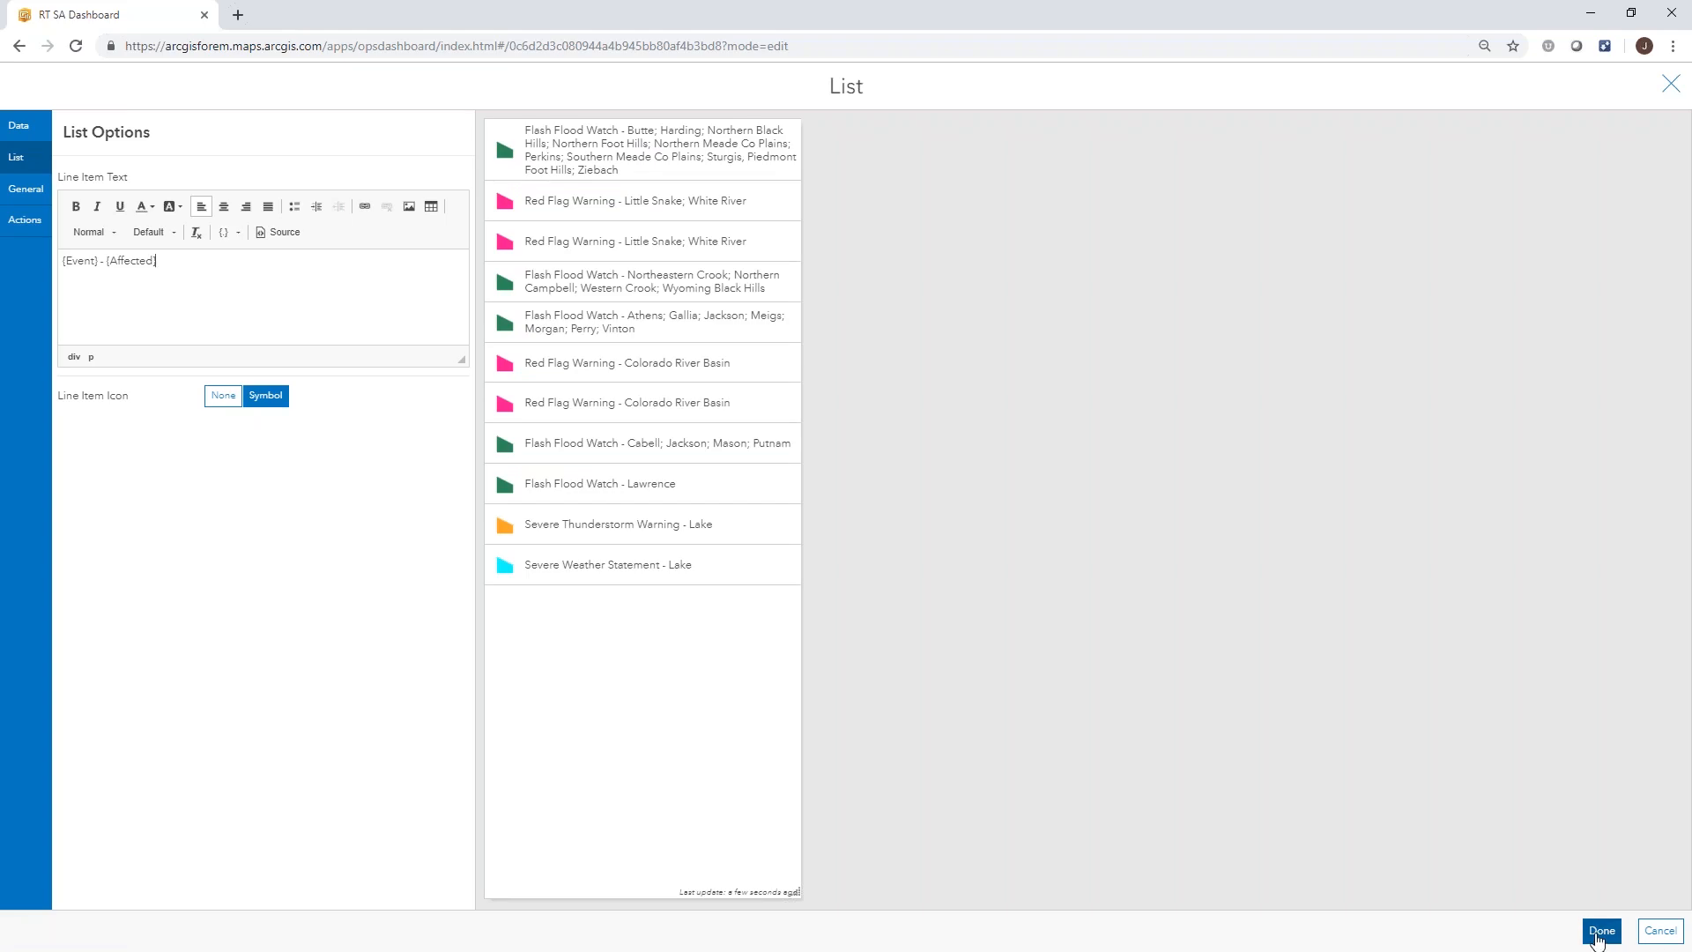
pyautogui.click(1601, 930)
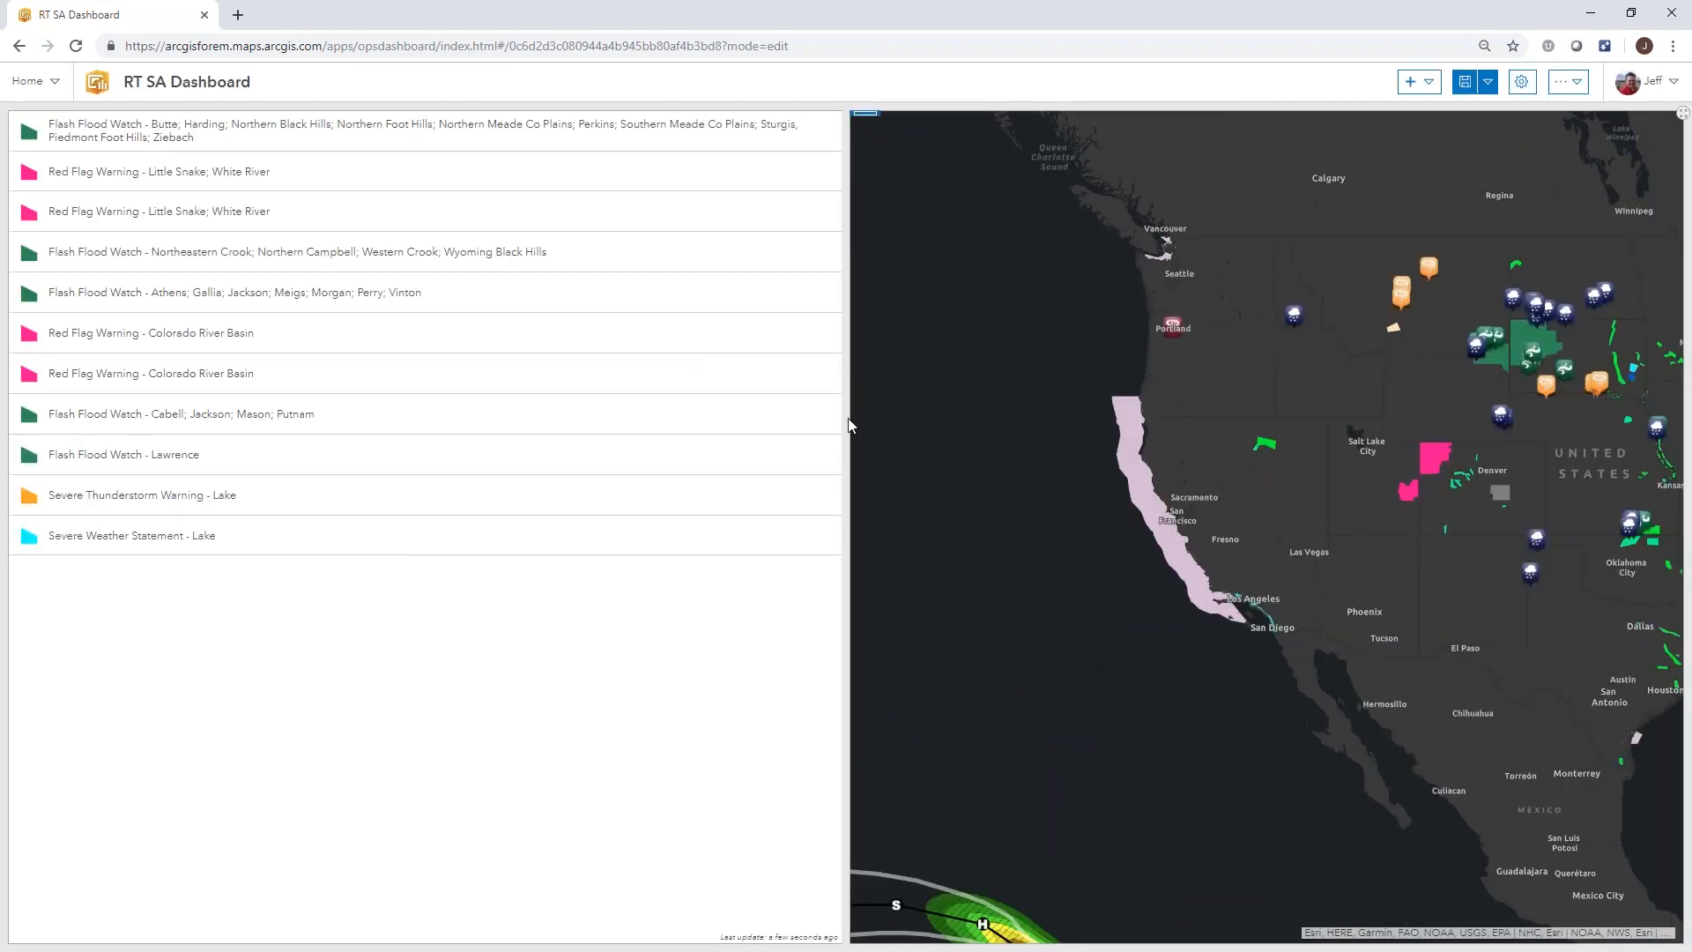
# - Narrow the list to about a third of the dashboard's width and recentre the map on the United States
pyautogui.moveTo(844, 421); pyautogui.dragTo(537, 441)
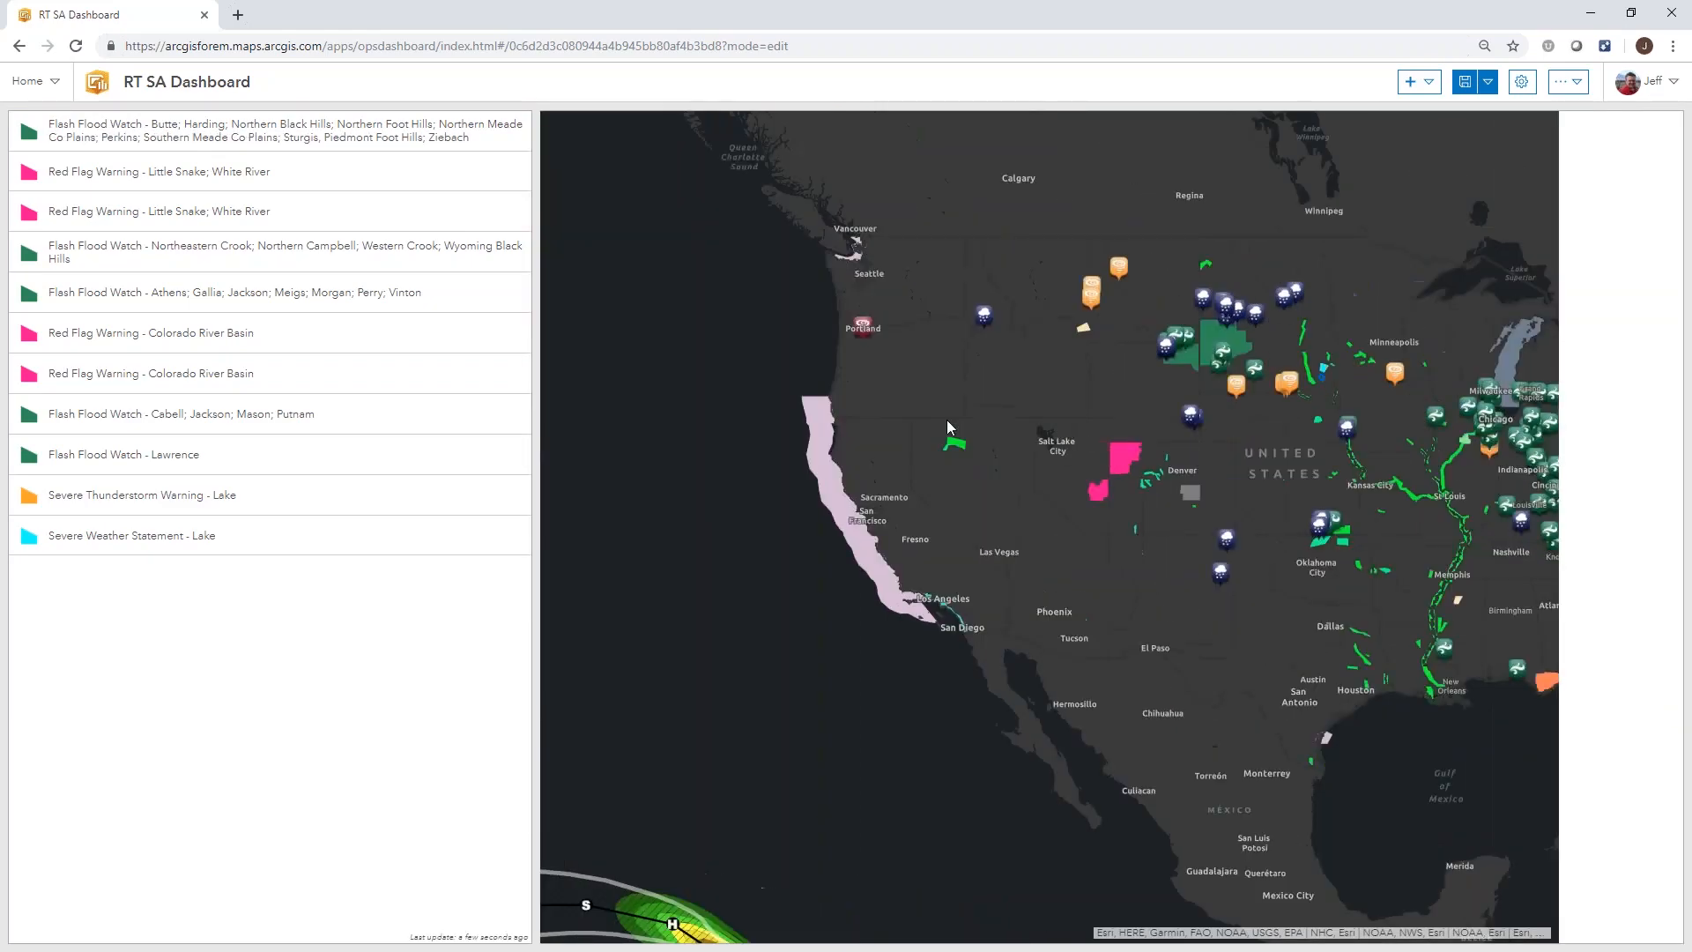
pyautogui.moveTo(1162, 446); pyautogui.dragTo(956, 468)
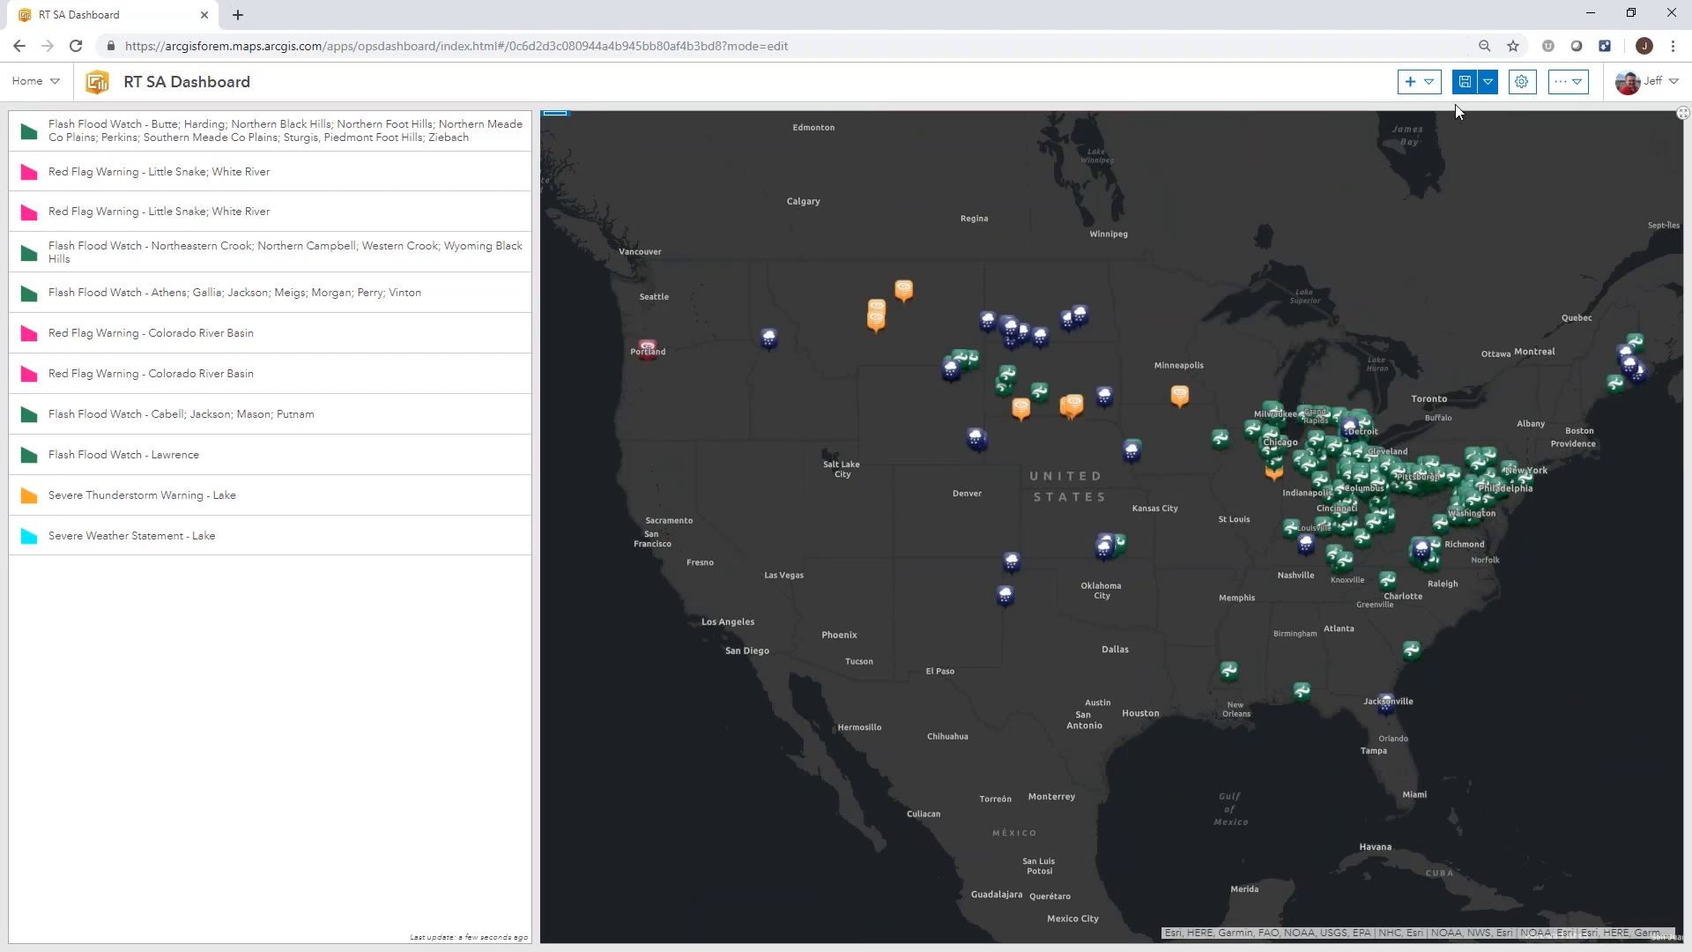
# - Add an indicator counting features of the Weather Watches and Warnings - Severe Events layer and dock it beneath the list
pyautogui.click(1430, 84)
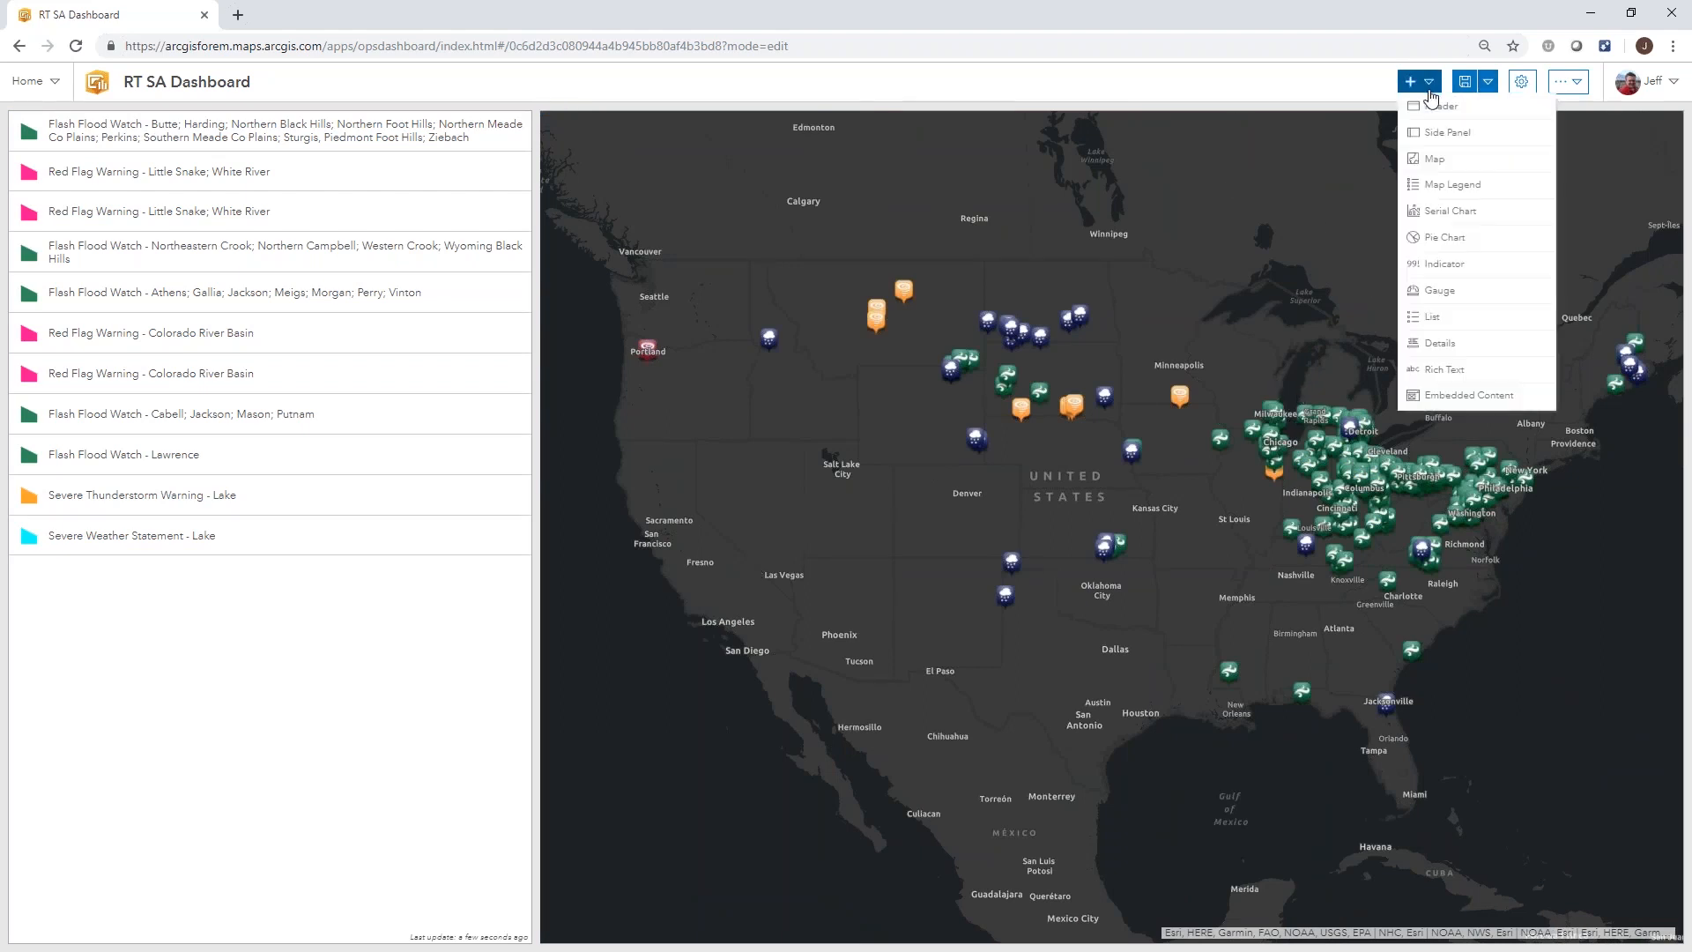
pyautogui.click(1446, 264)
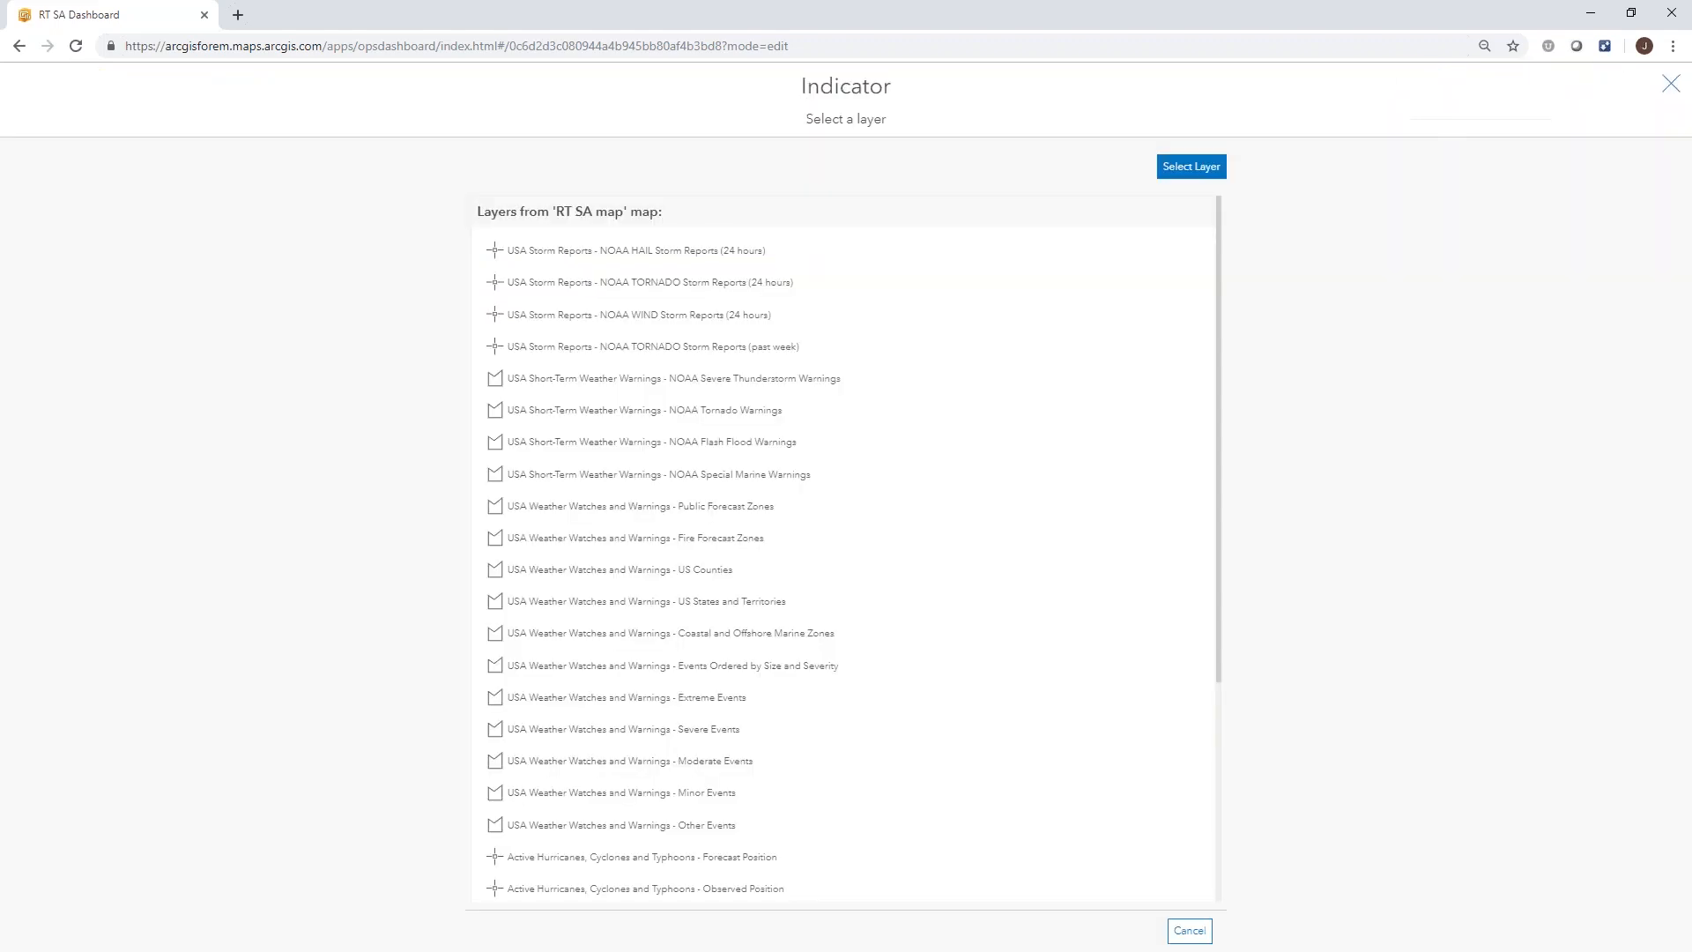
pyautogui.click(730, 730)
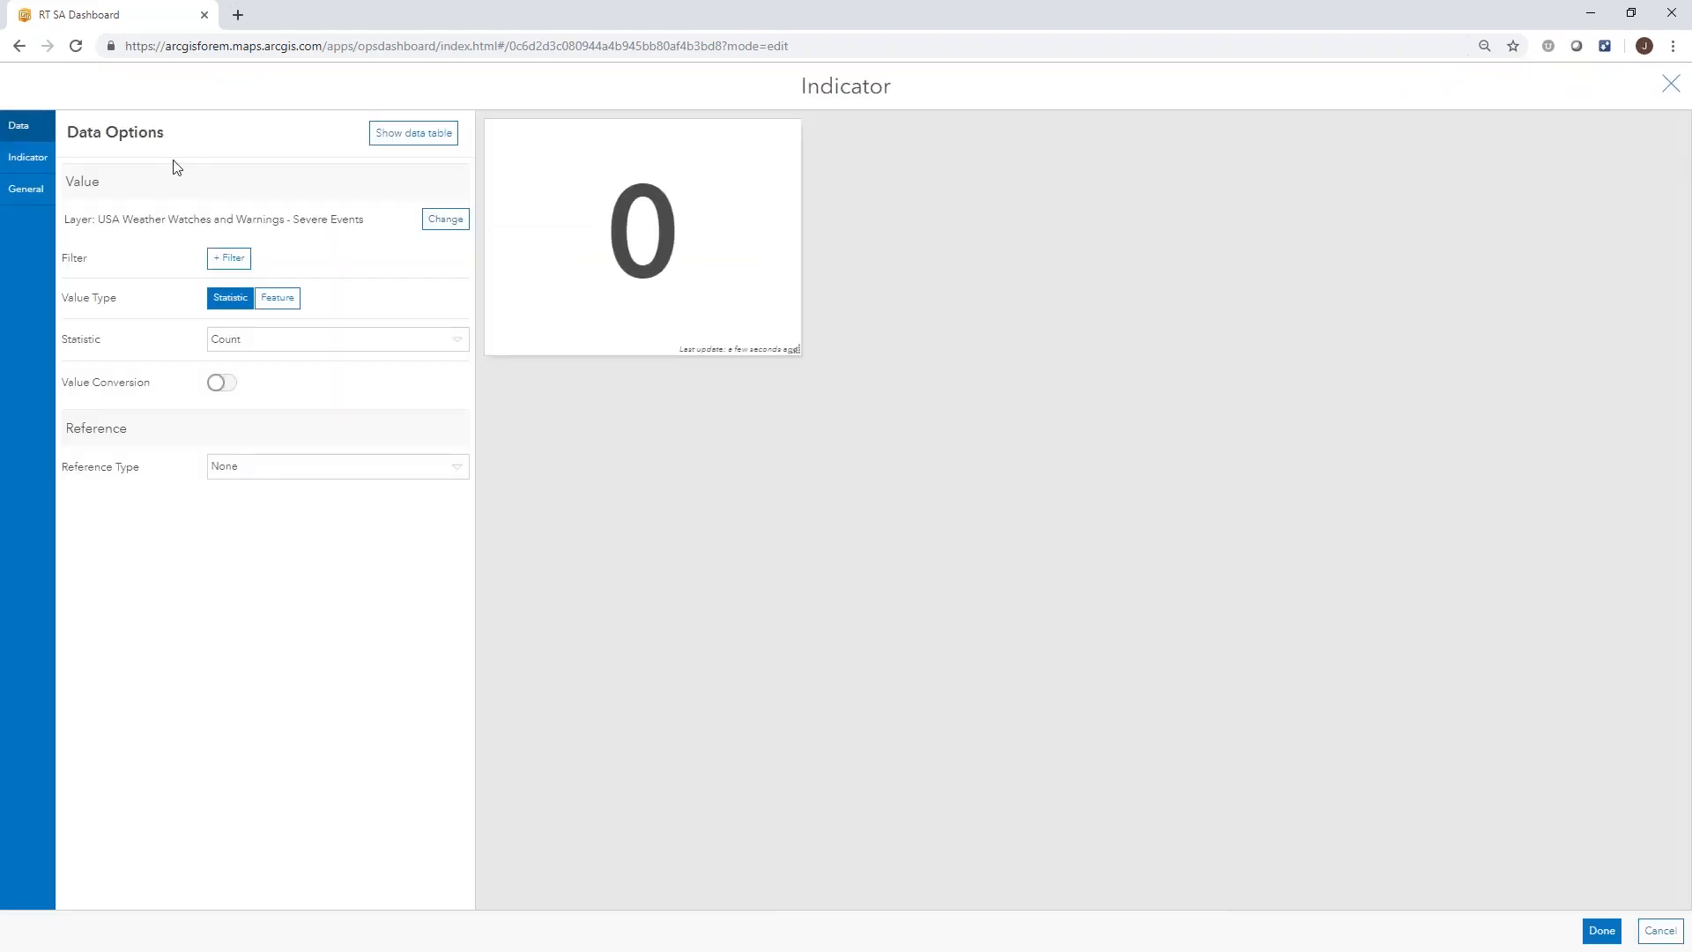
pyautogui.click(1602, 931)
pyautogui.moveTo(16, 123)
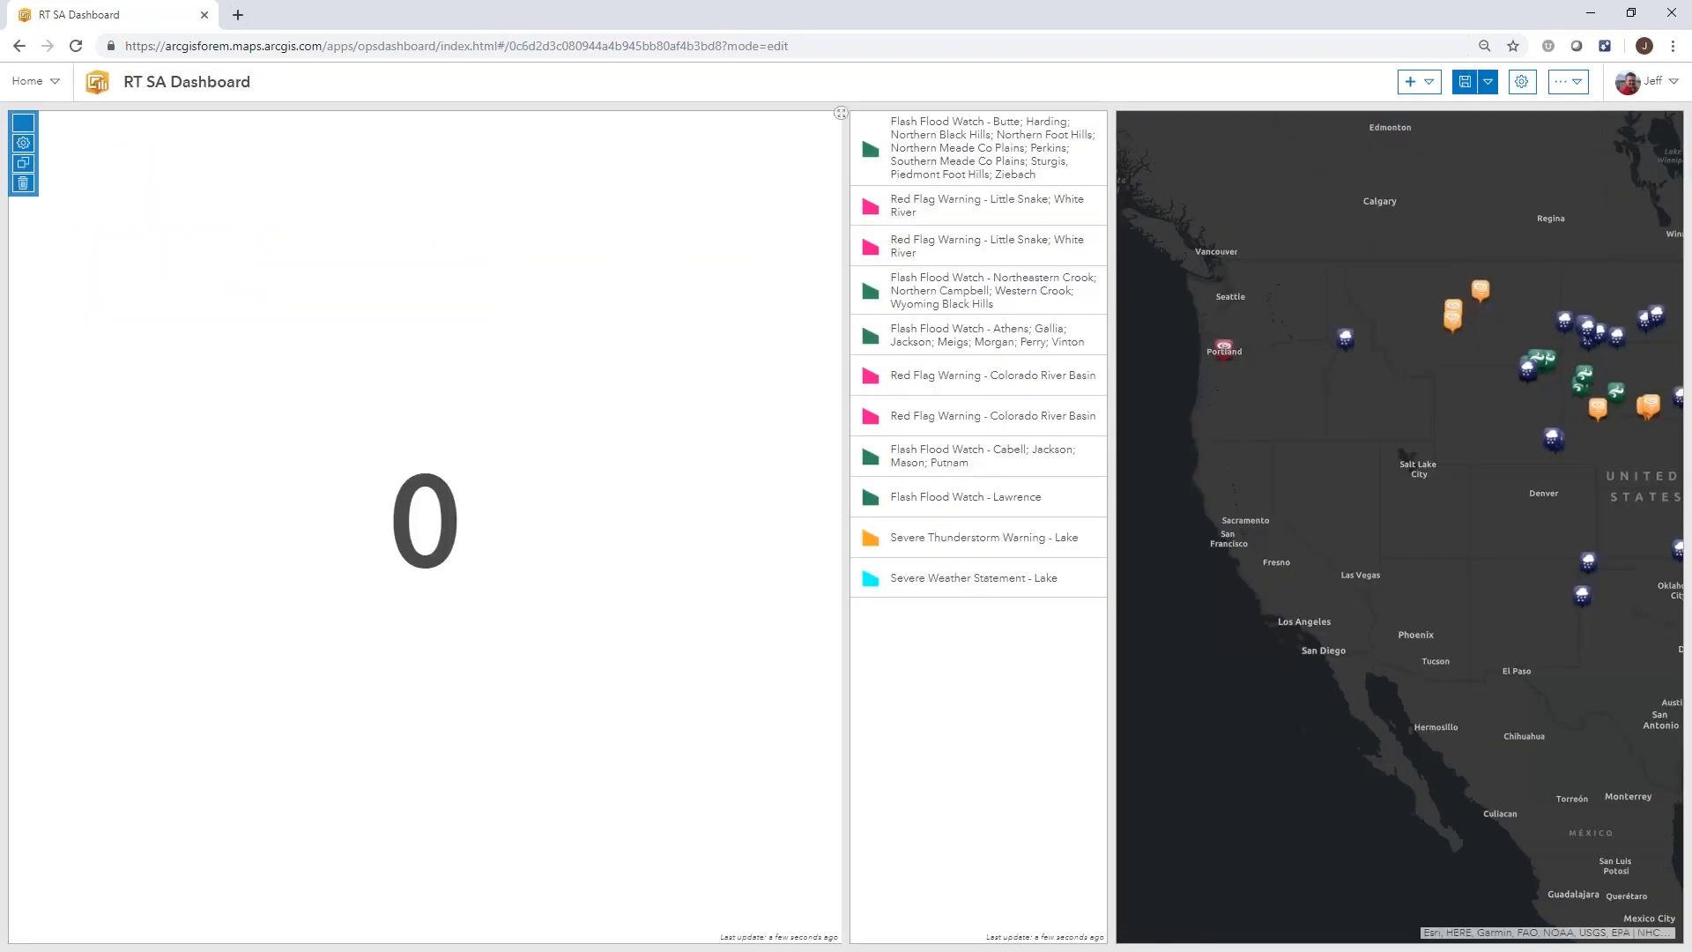
pyautogui.moveTo(19, 124); pyautogui.dragTo(975, 917)
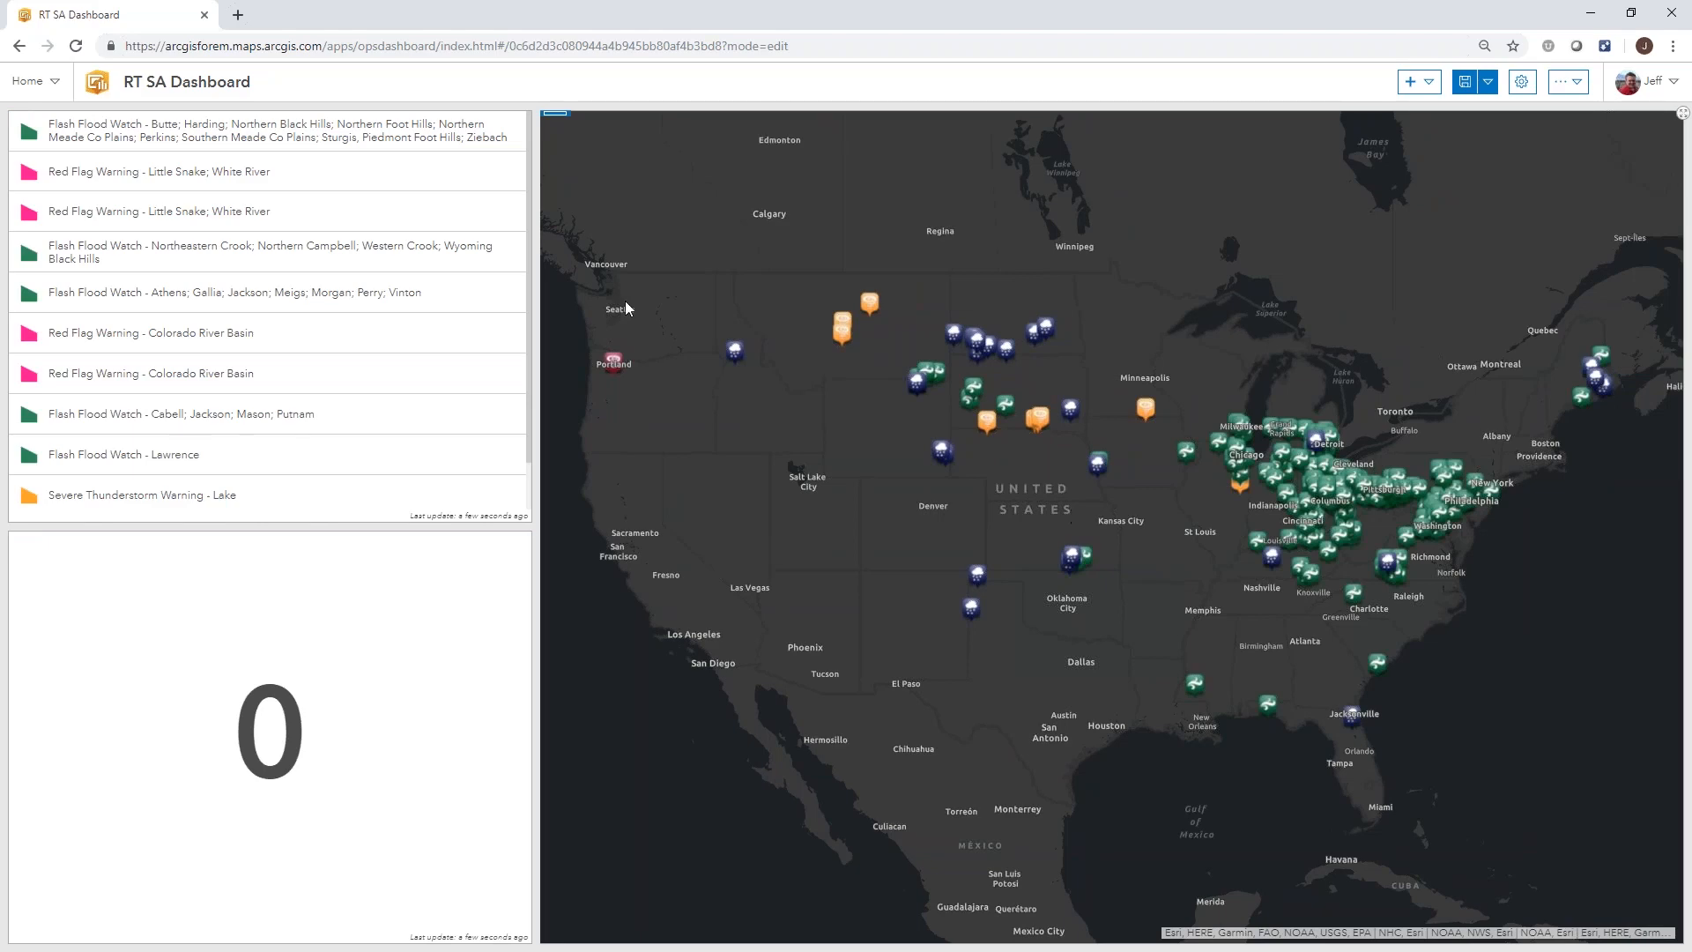
# - Configure the map to filter List (1) and Indicator (1) whenever its extent changes
pyautogui.moveTo(557, 120)
pyautogui.click(555, 143)
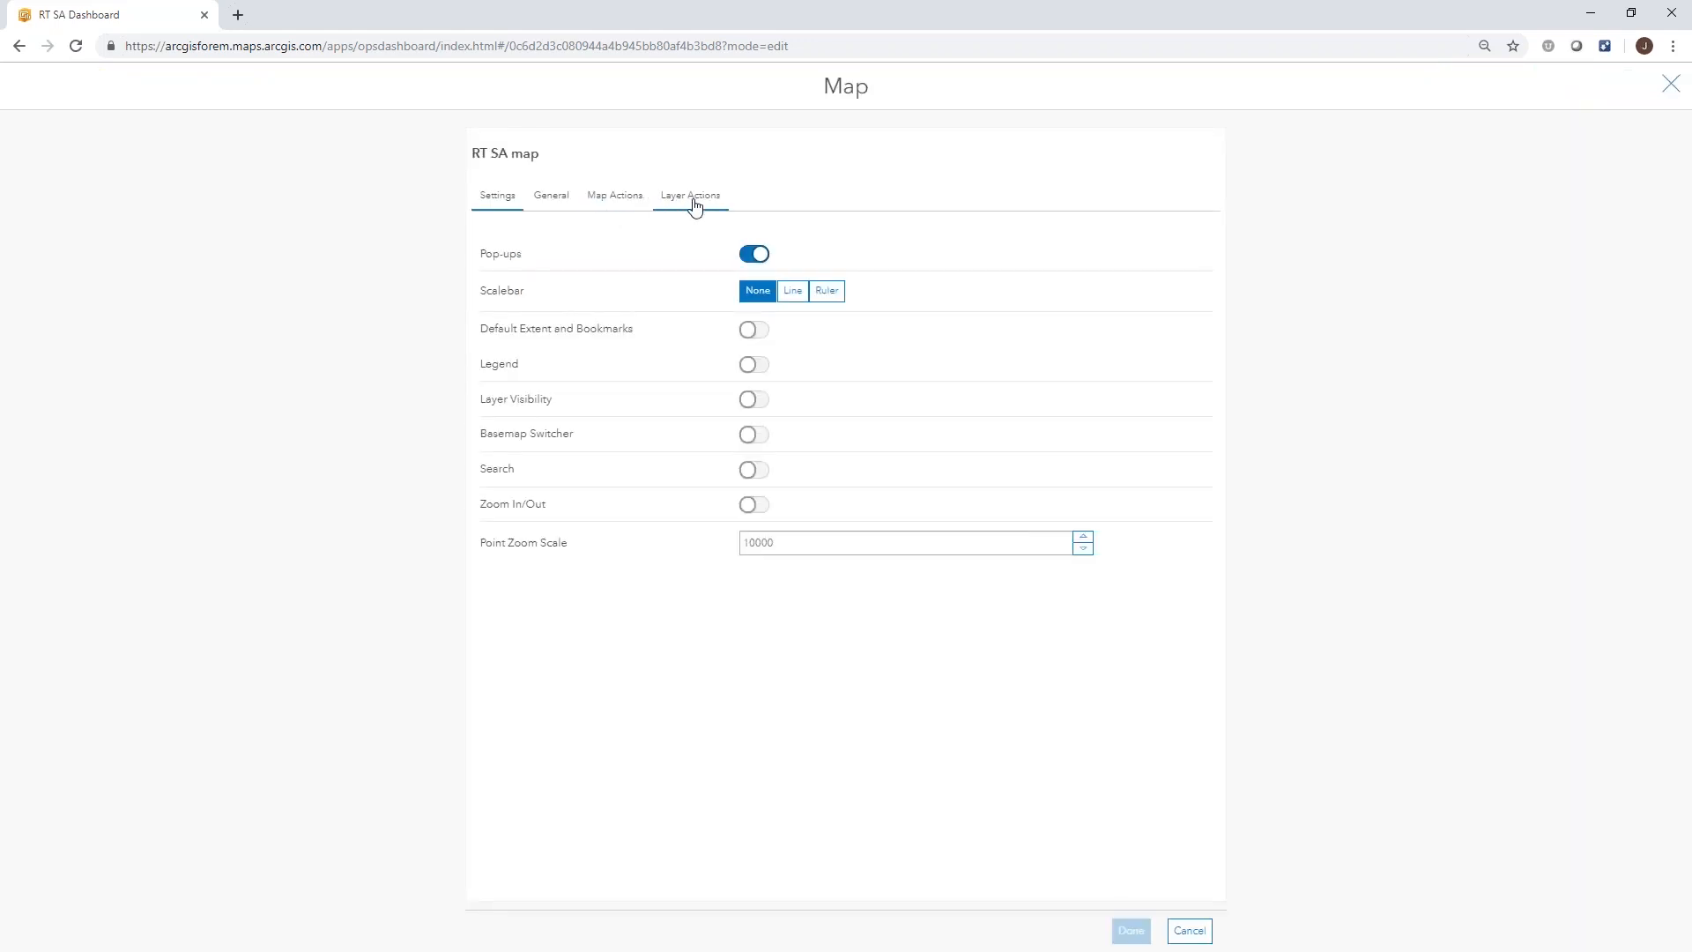
pyautogui.click(662, 199)
pyautogui.click(619, 198)
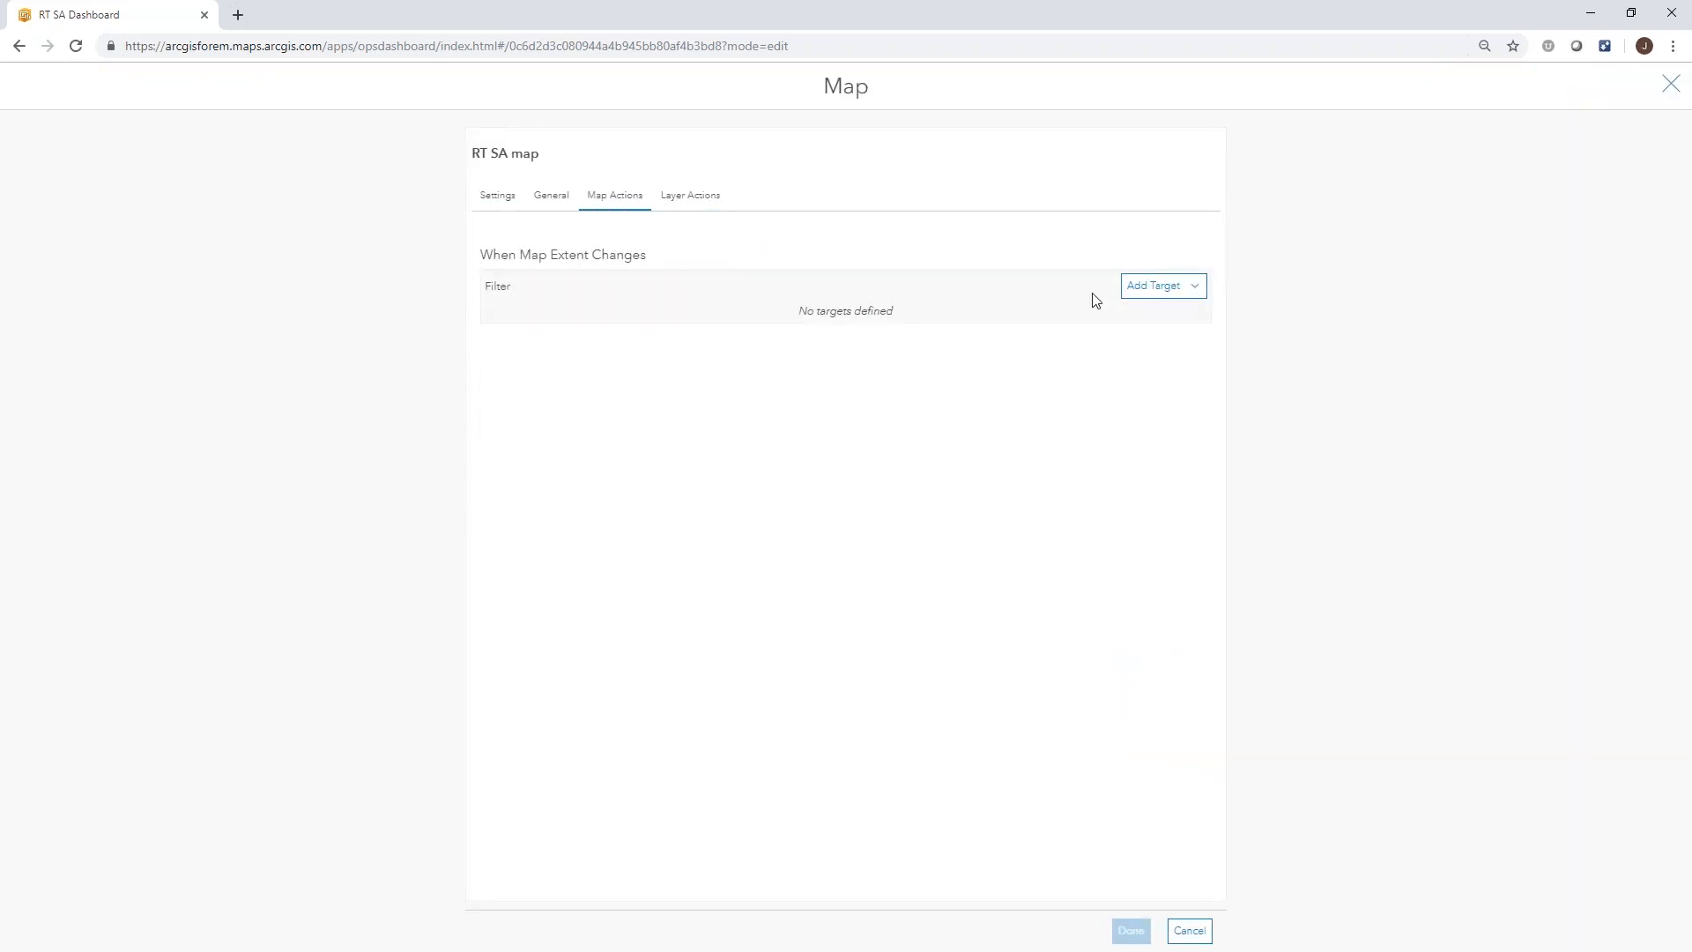
pyautogui.click(1151, 291)
pyautogui.click(1119, 314)
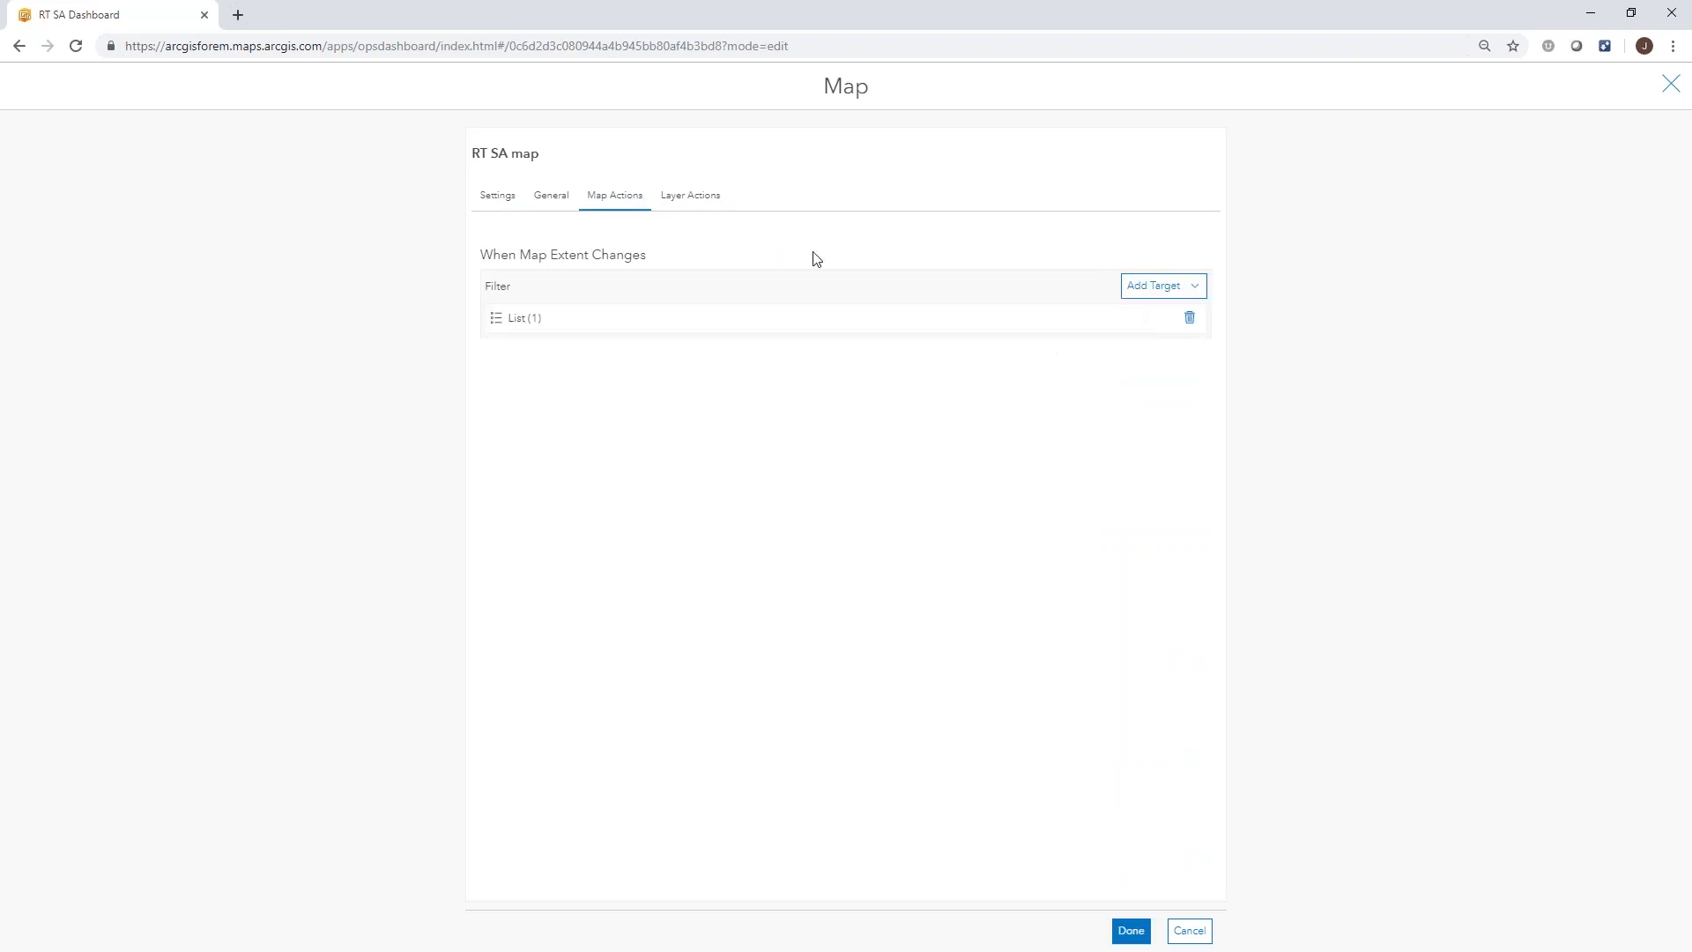
pyautogui.click(1183, 294)
pyautogui.click(1125, 321)
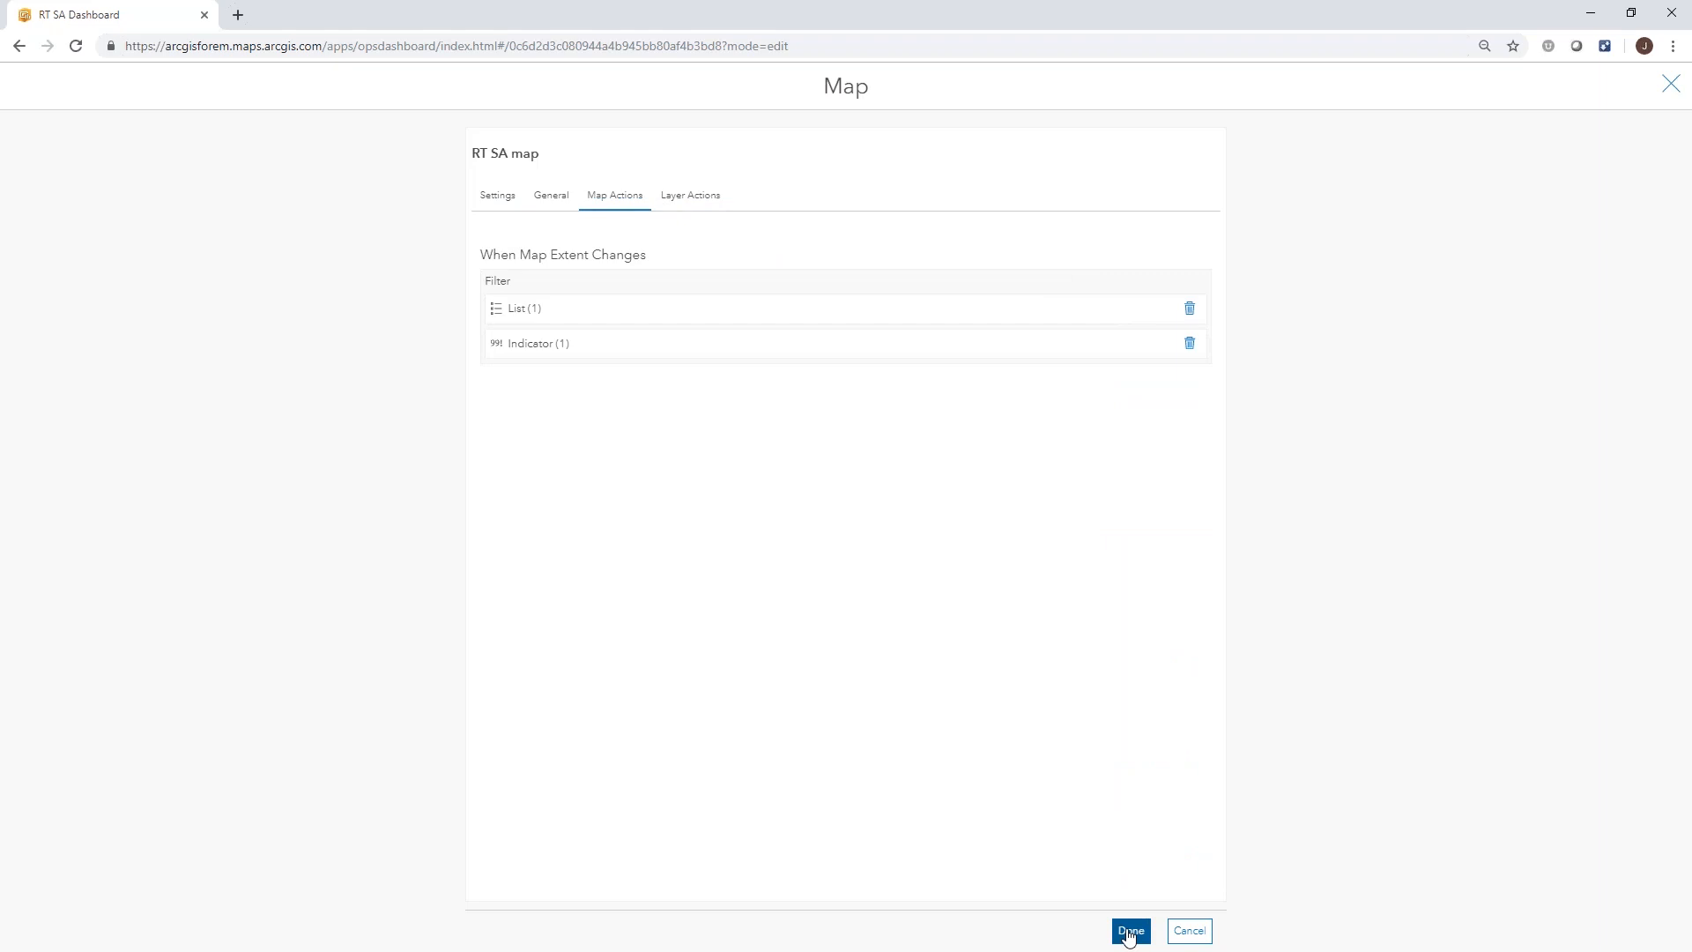
pyautogui.click(1131, 932)
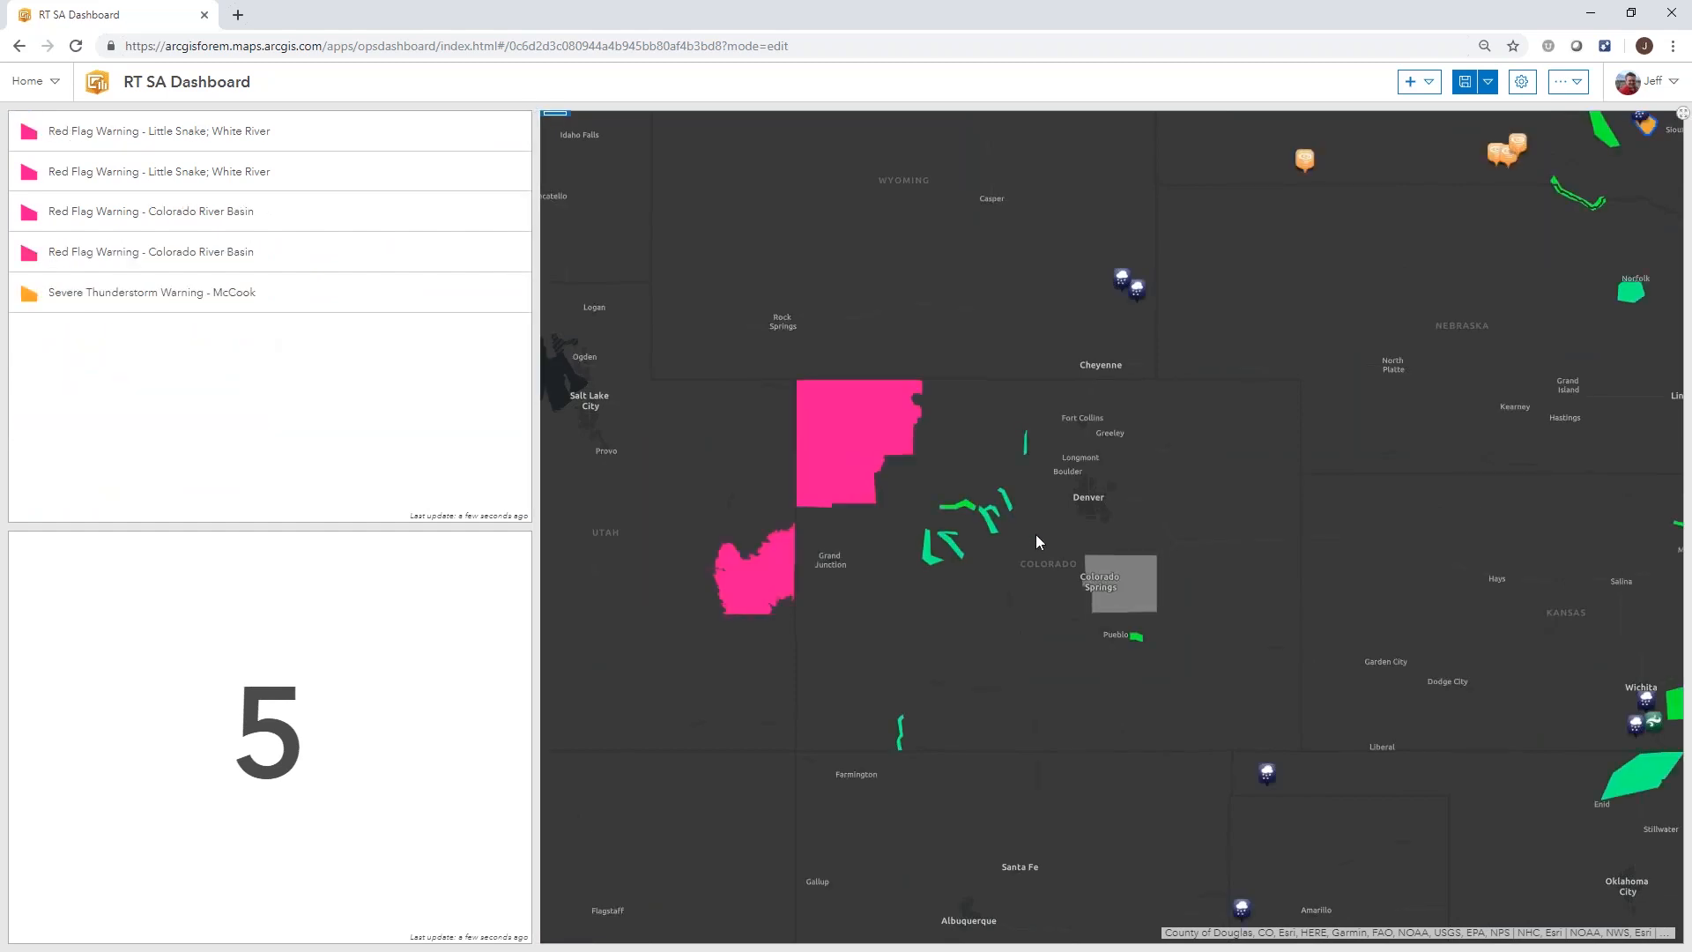
# - Test the extent filtering around Colorado at different zoom levels and save the dashboard
pyautogui.scroll(2, 1036, 541)
pyautogui.moveTo(1011, 540); pyautogui.dragTo(1097, 529)
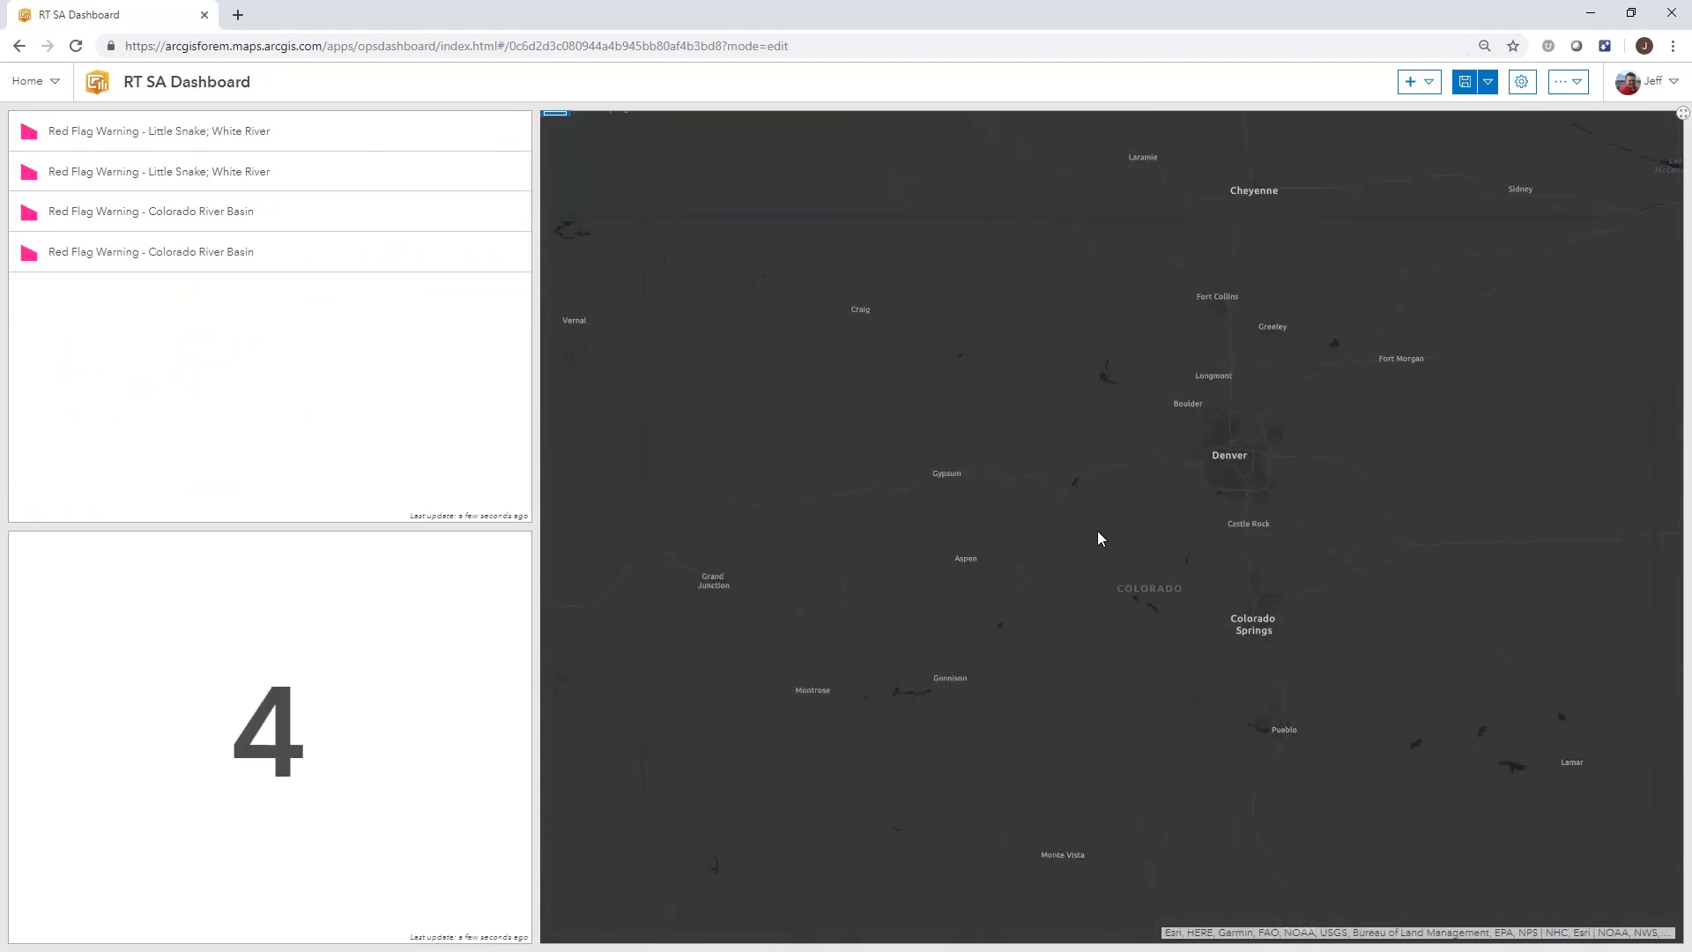
pyautogui.scroll(-2, 1097, 537)
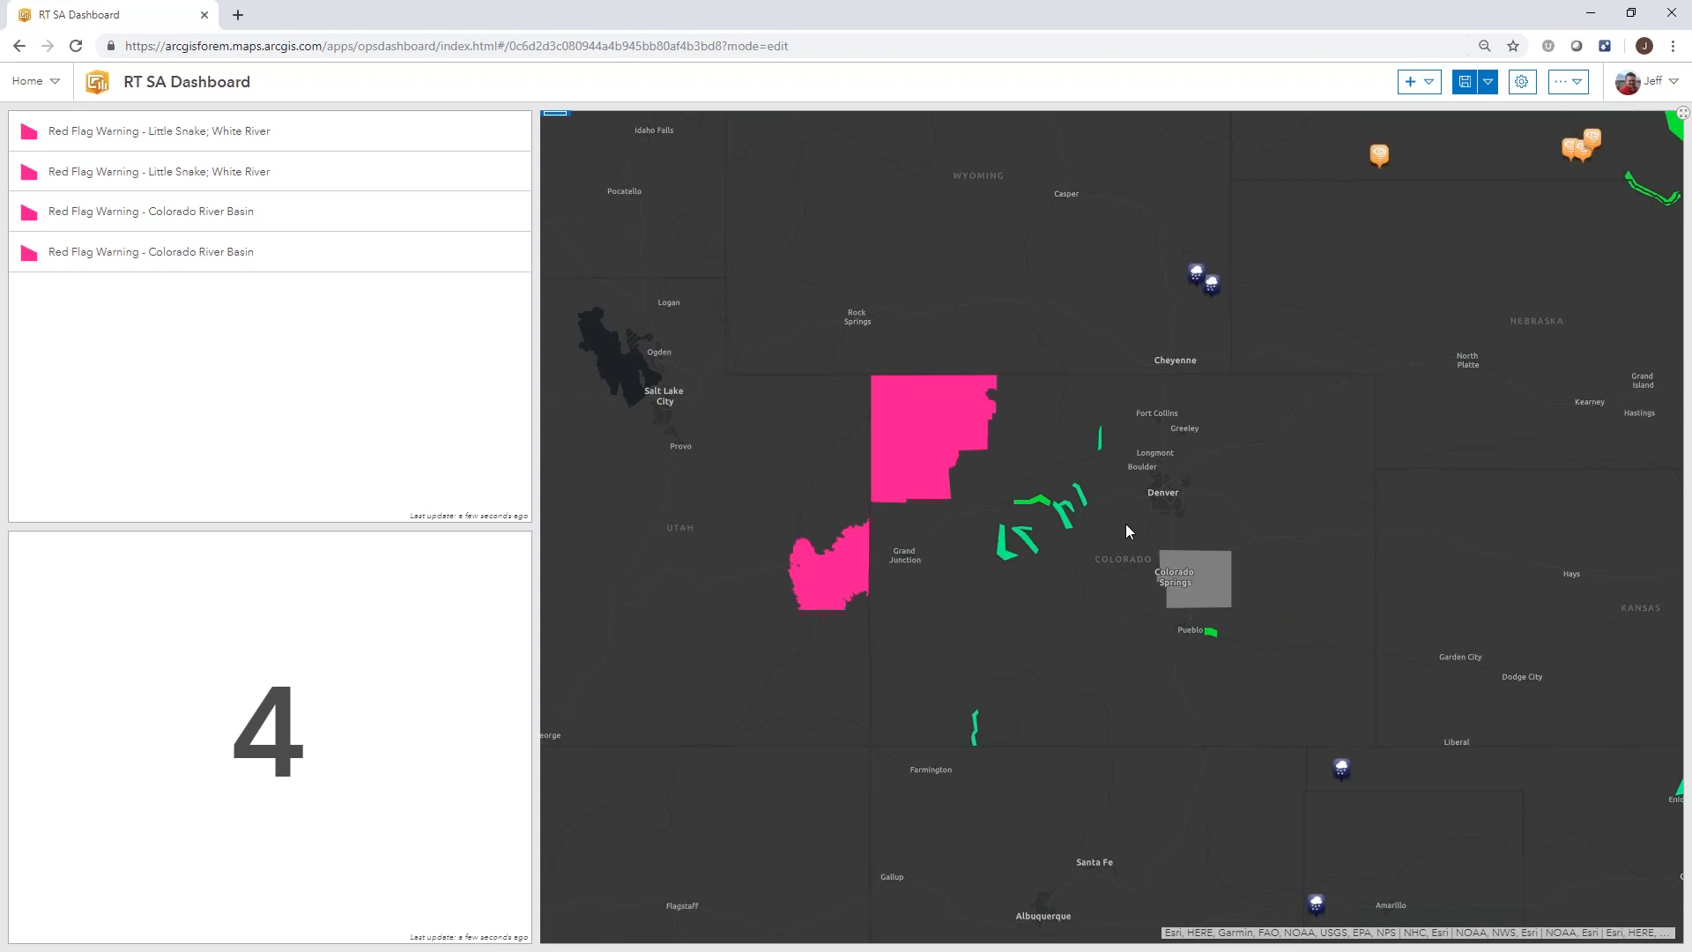
pyautogui.click(1461, 88)
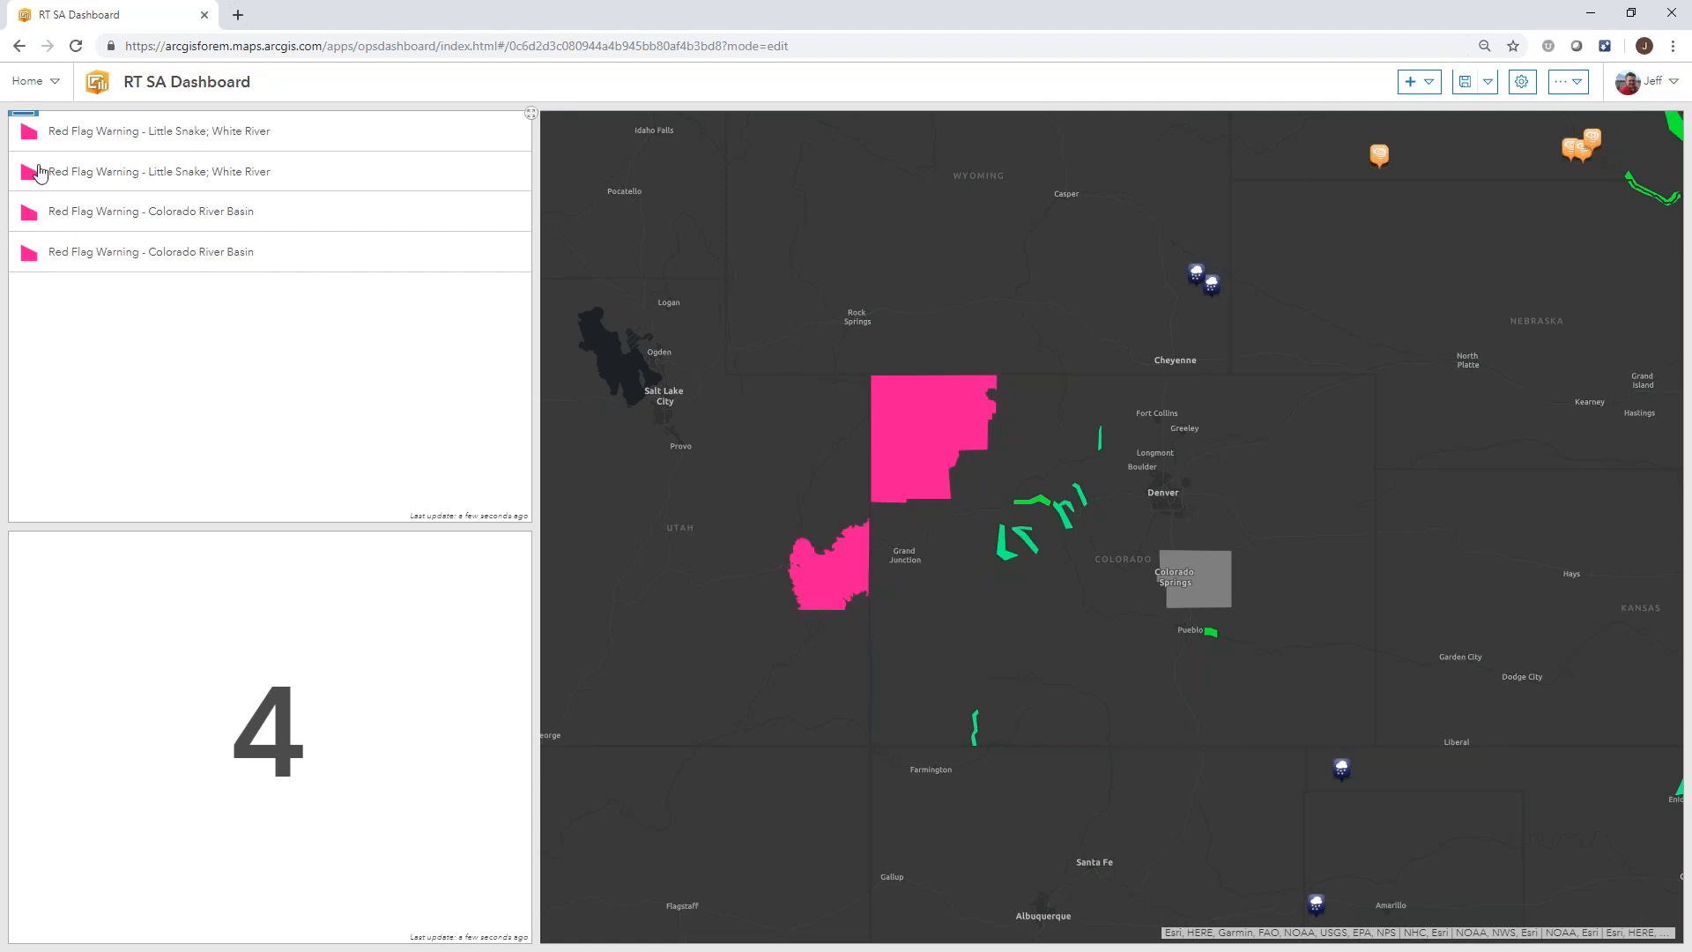
# - Give the list Show Pop-up and Zoom actions that target Map (1) when its selection changes
pyautogui.moveTo(23, 118)
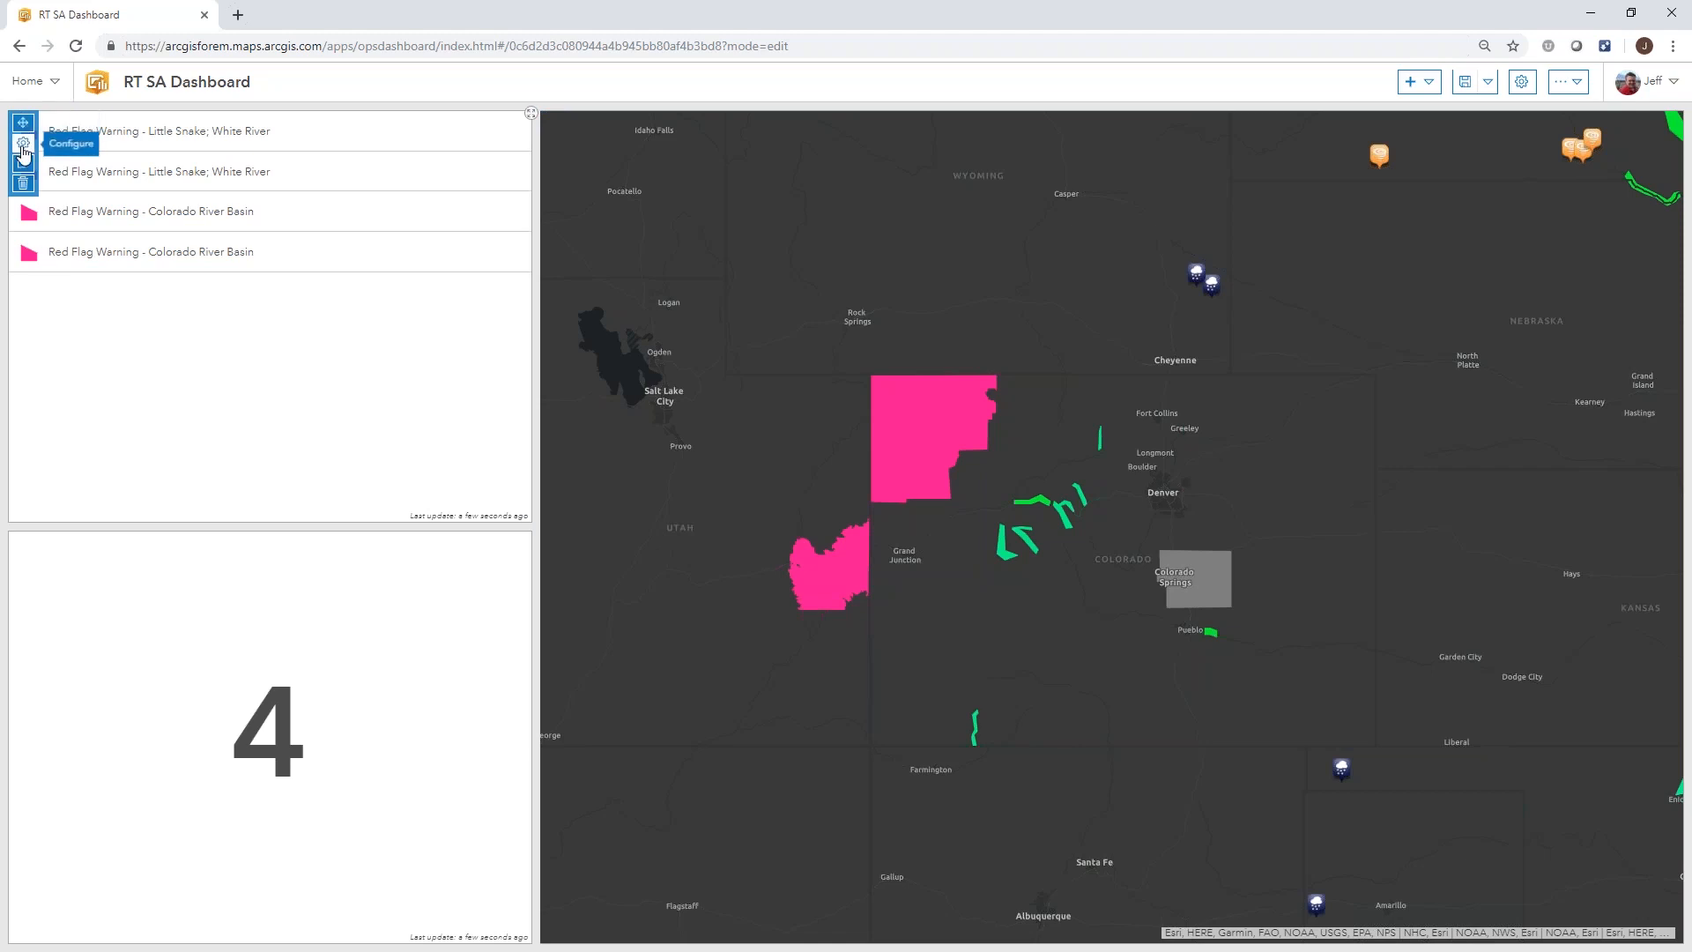
pyautogui.click(23, 147)
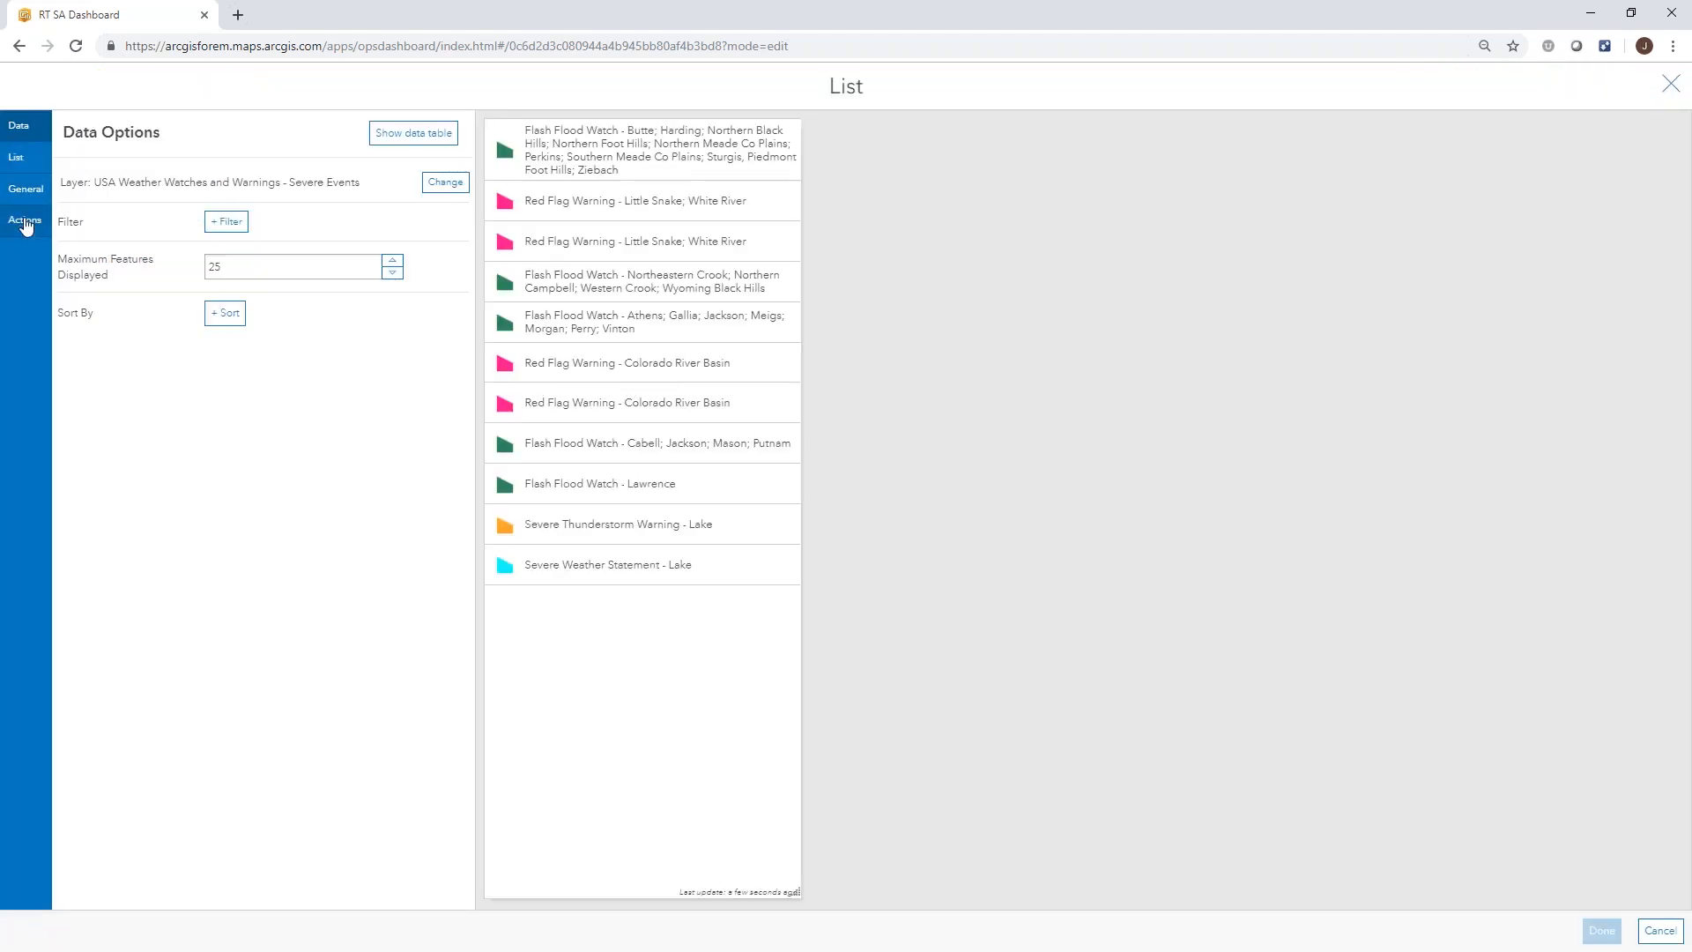
pyautogui.click(25, 223)
pyautogui.click(459, 223)
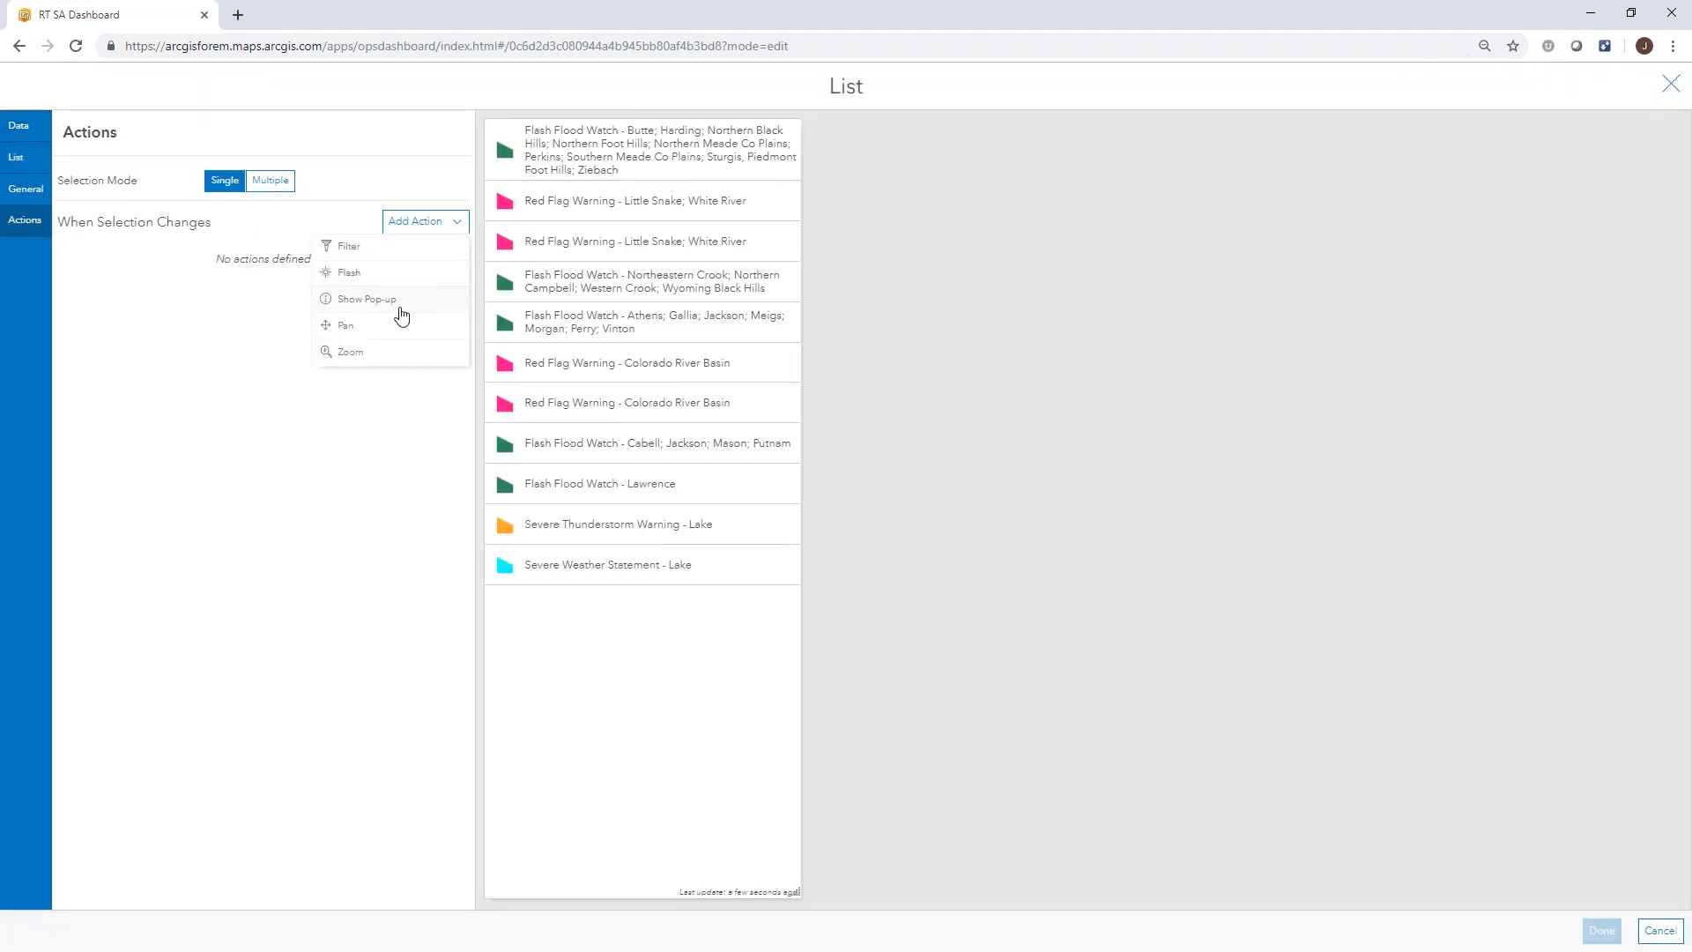
pyautogui.click(401, 300)
pyautogui.click(452, 224)
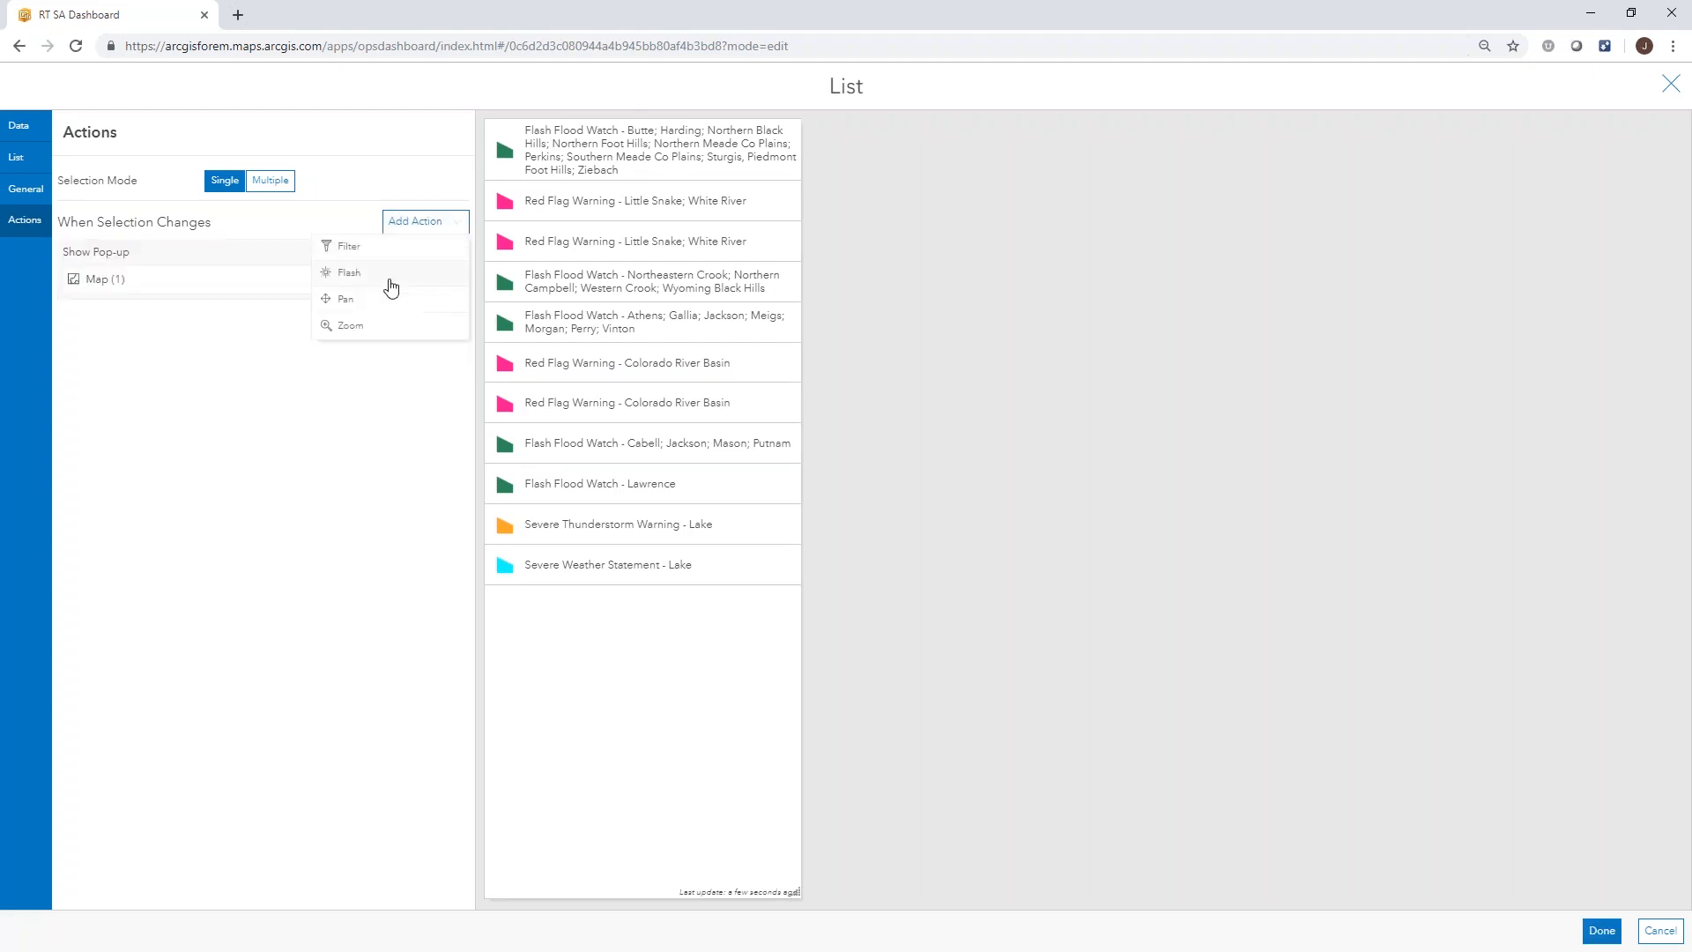
pyautogui.click(376, 329)
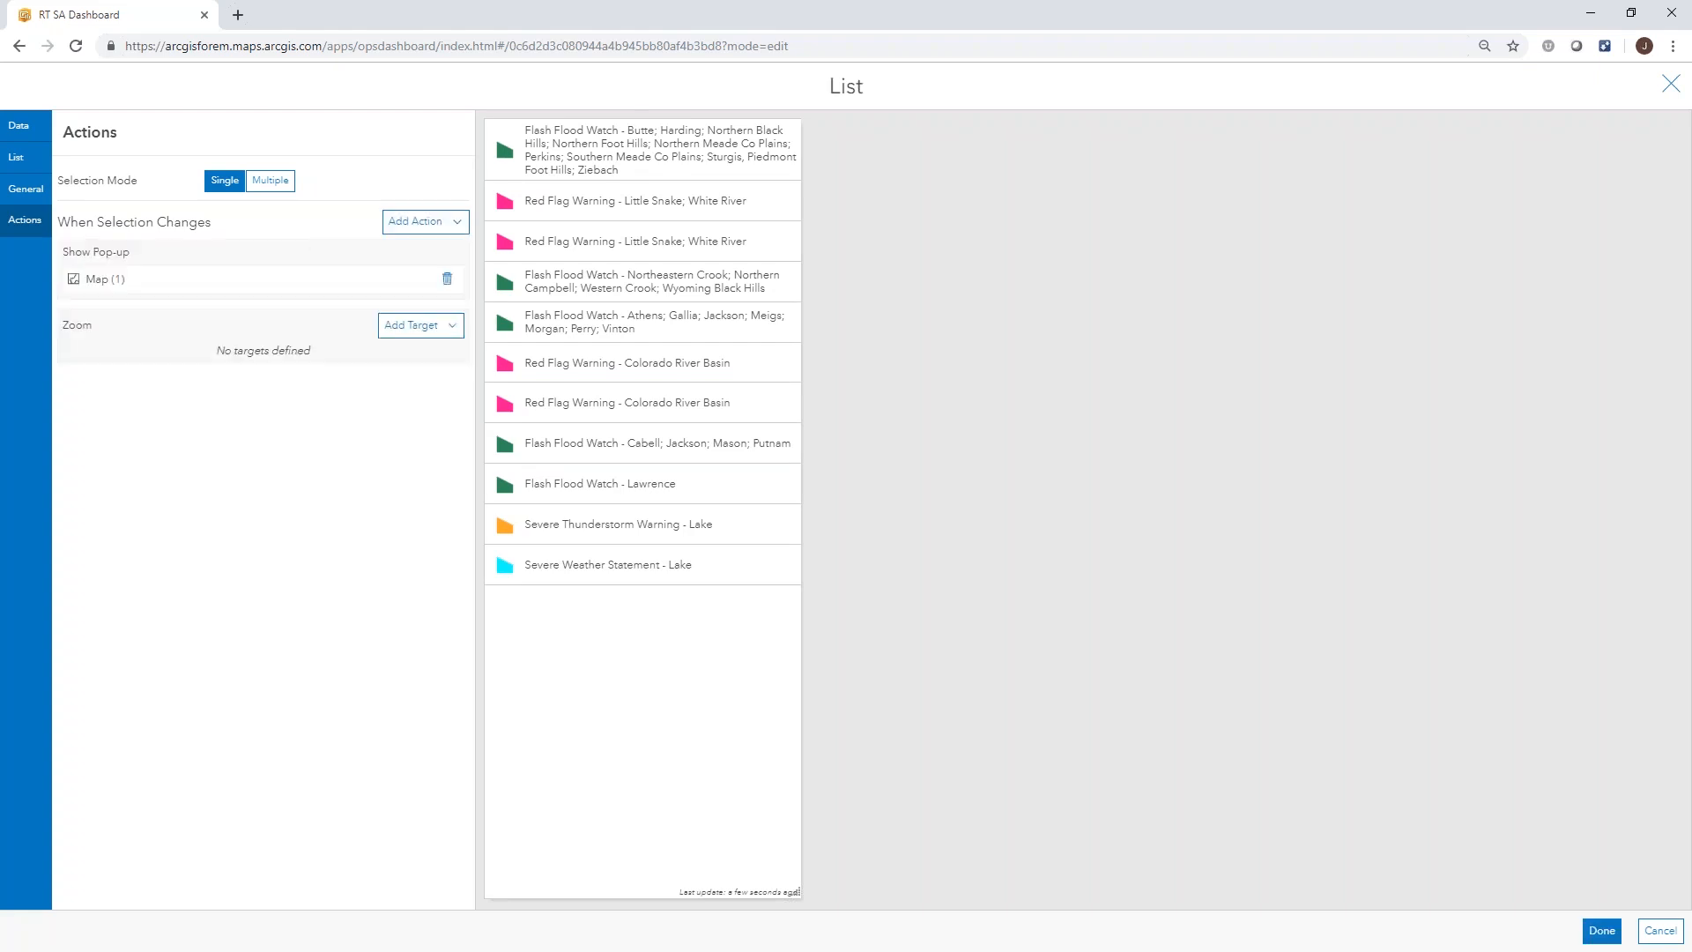
pyautogui.click(444, 328)
pyautogui.click(411, 362)
# - Add a Flash action targeting Map (1) to the list and test it with the last Colorado River Basin warning
pyautogui.click(431, 221)
pyautogui.click(404, 270)
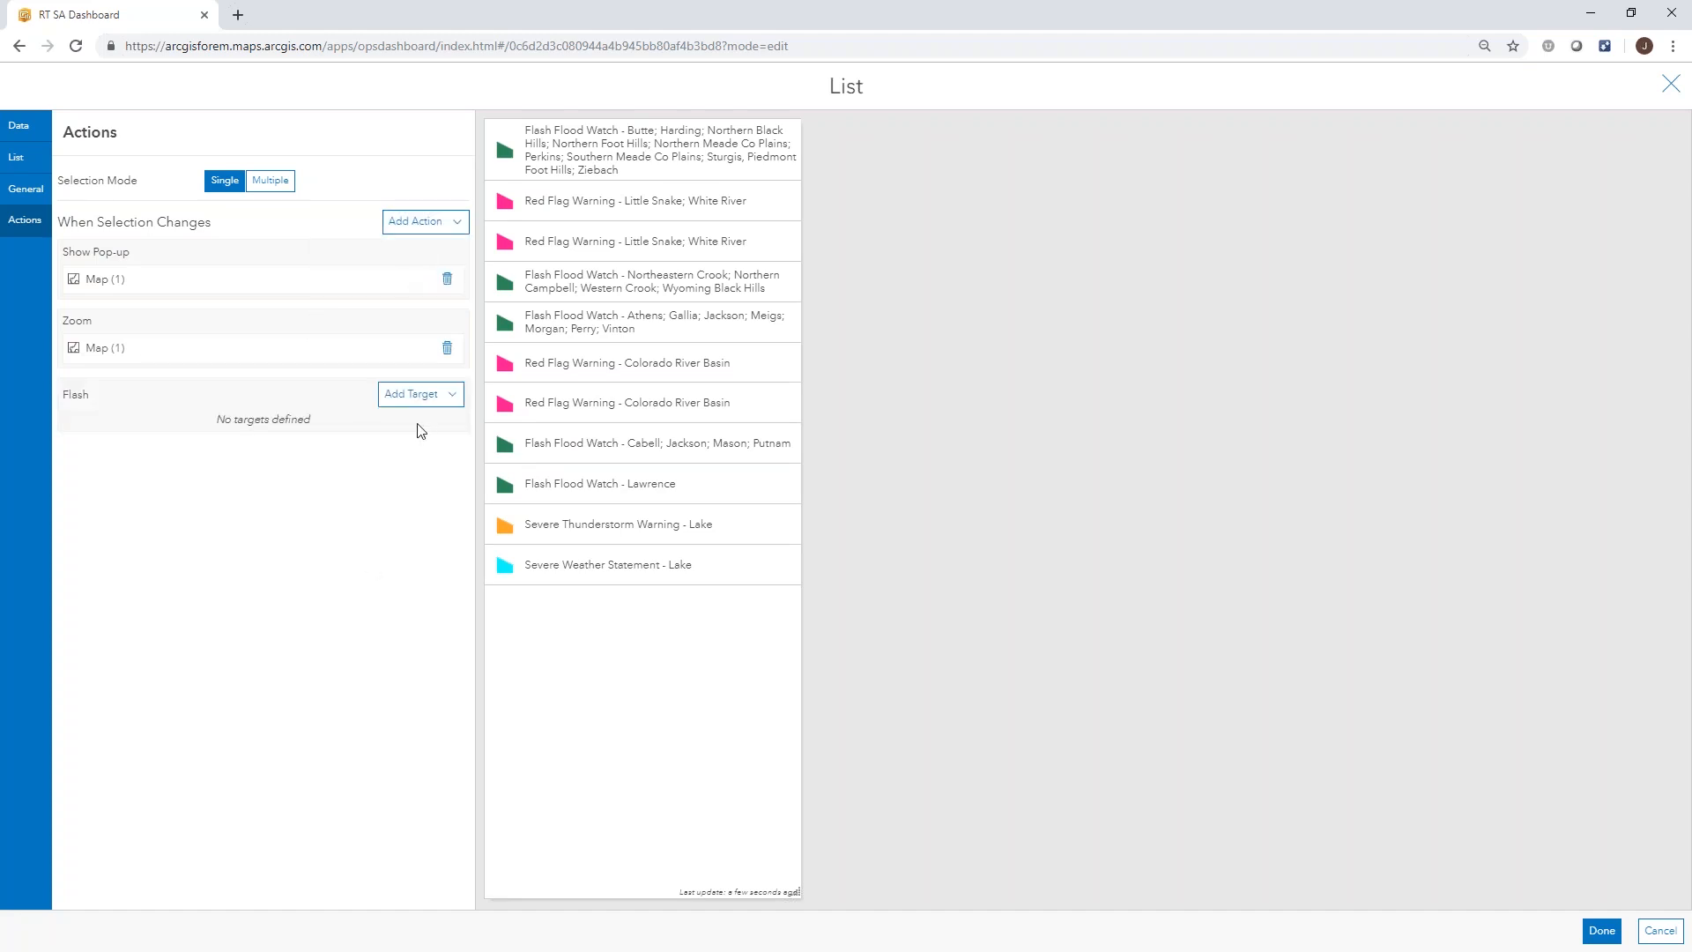
pyautogui.click(434, 394)
pyautogui.click(395, 430)
pyautogui.click(1616, 938)
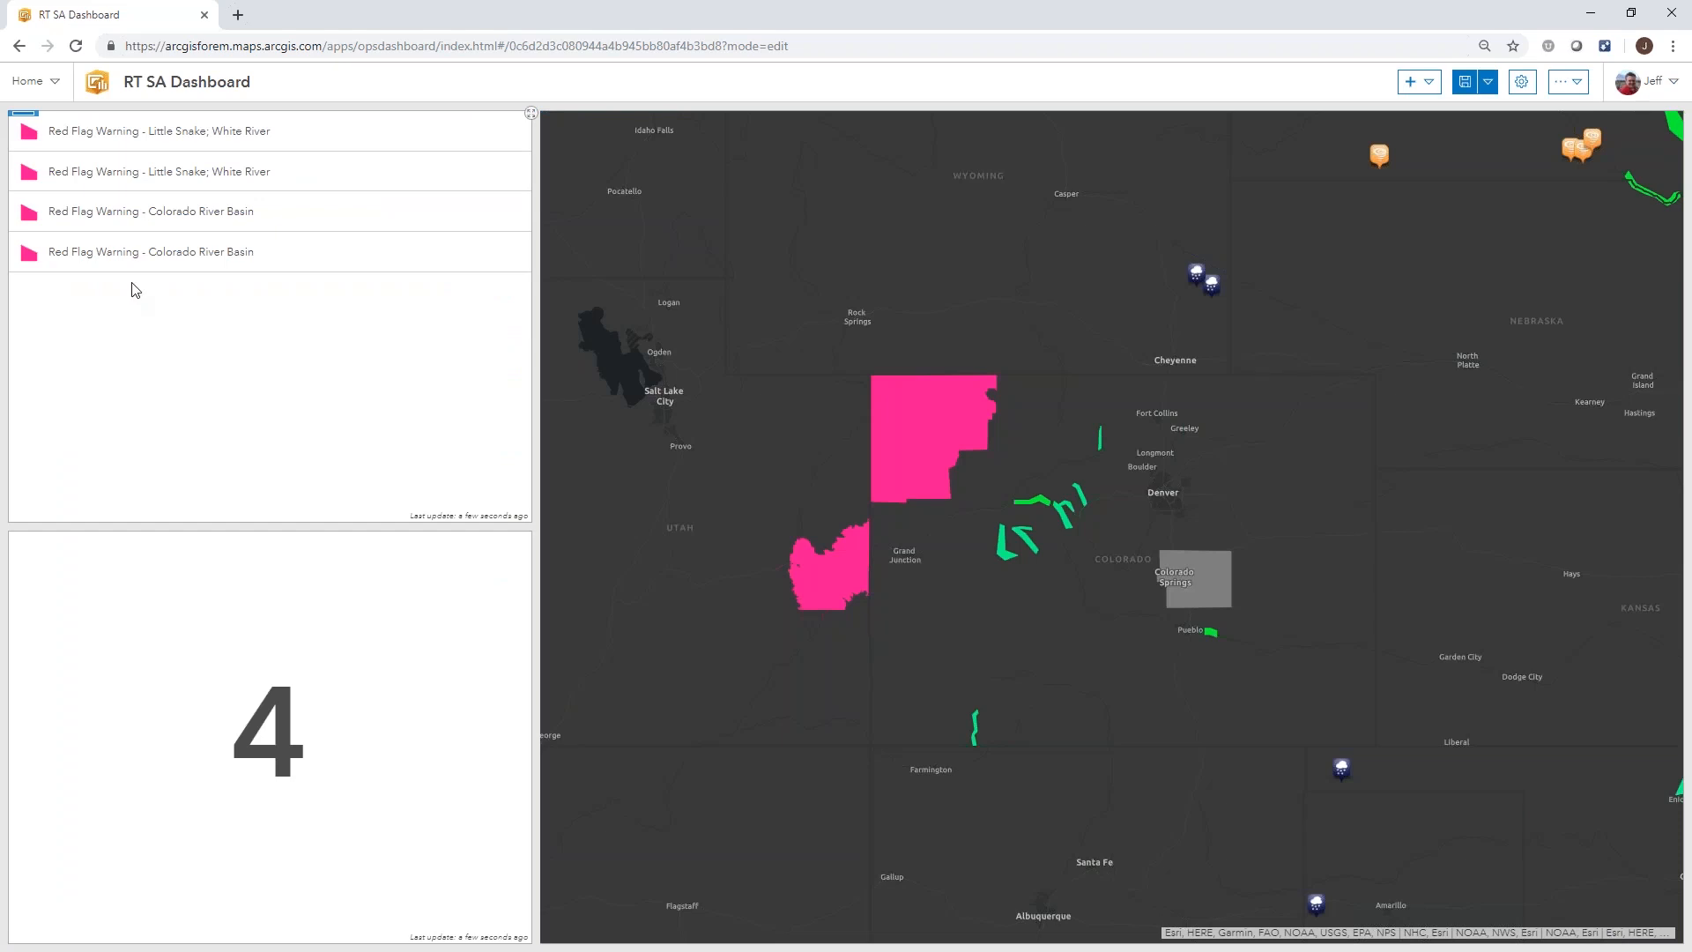
pyautogui.click(134, 254)
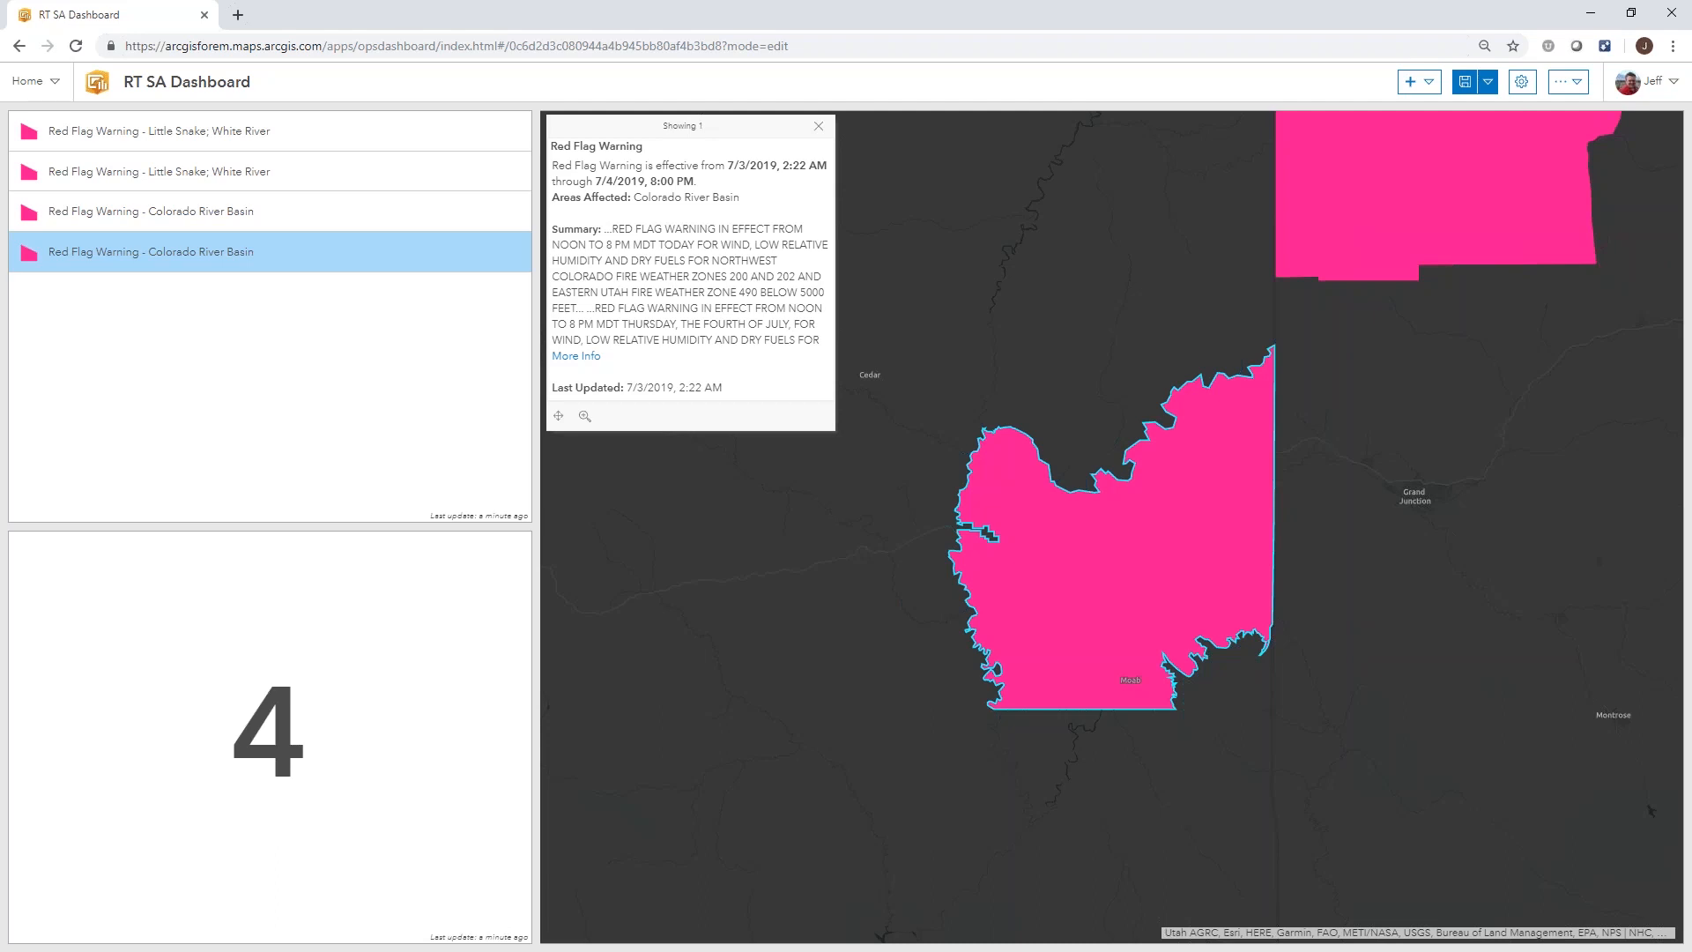
# - Bring the window with the Esri US Offices incident dashboard onto the screen and maximize it
pyautogui.moveTo(1691, 41); pyautogui.dragTo(846, 51)
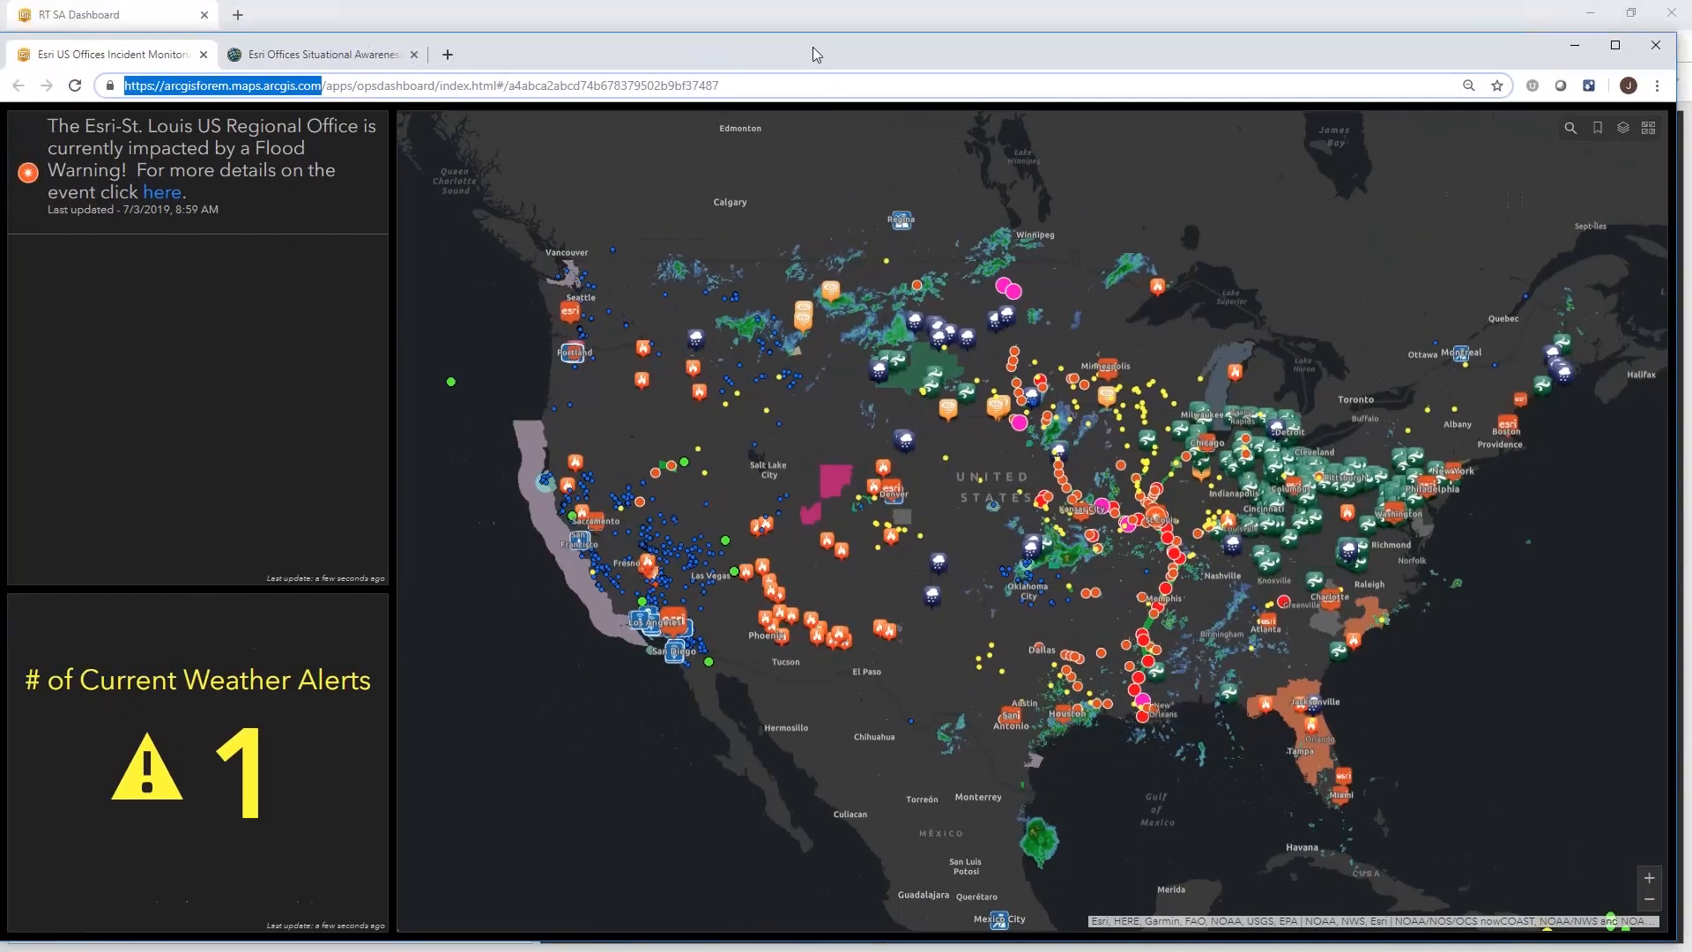
pyautogui.click(1618, 52)
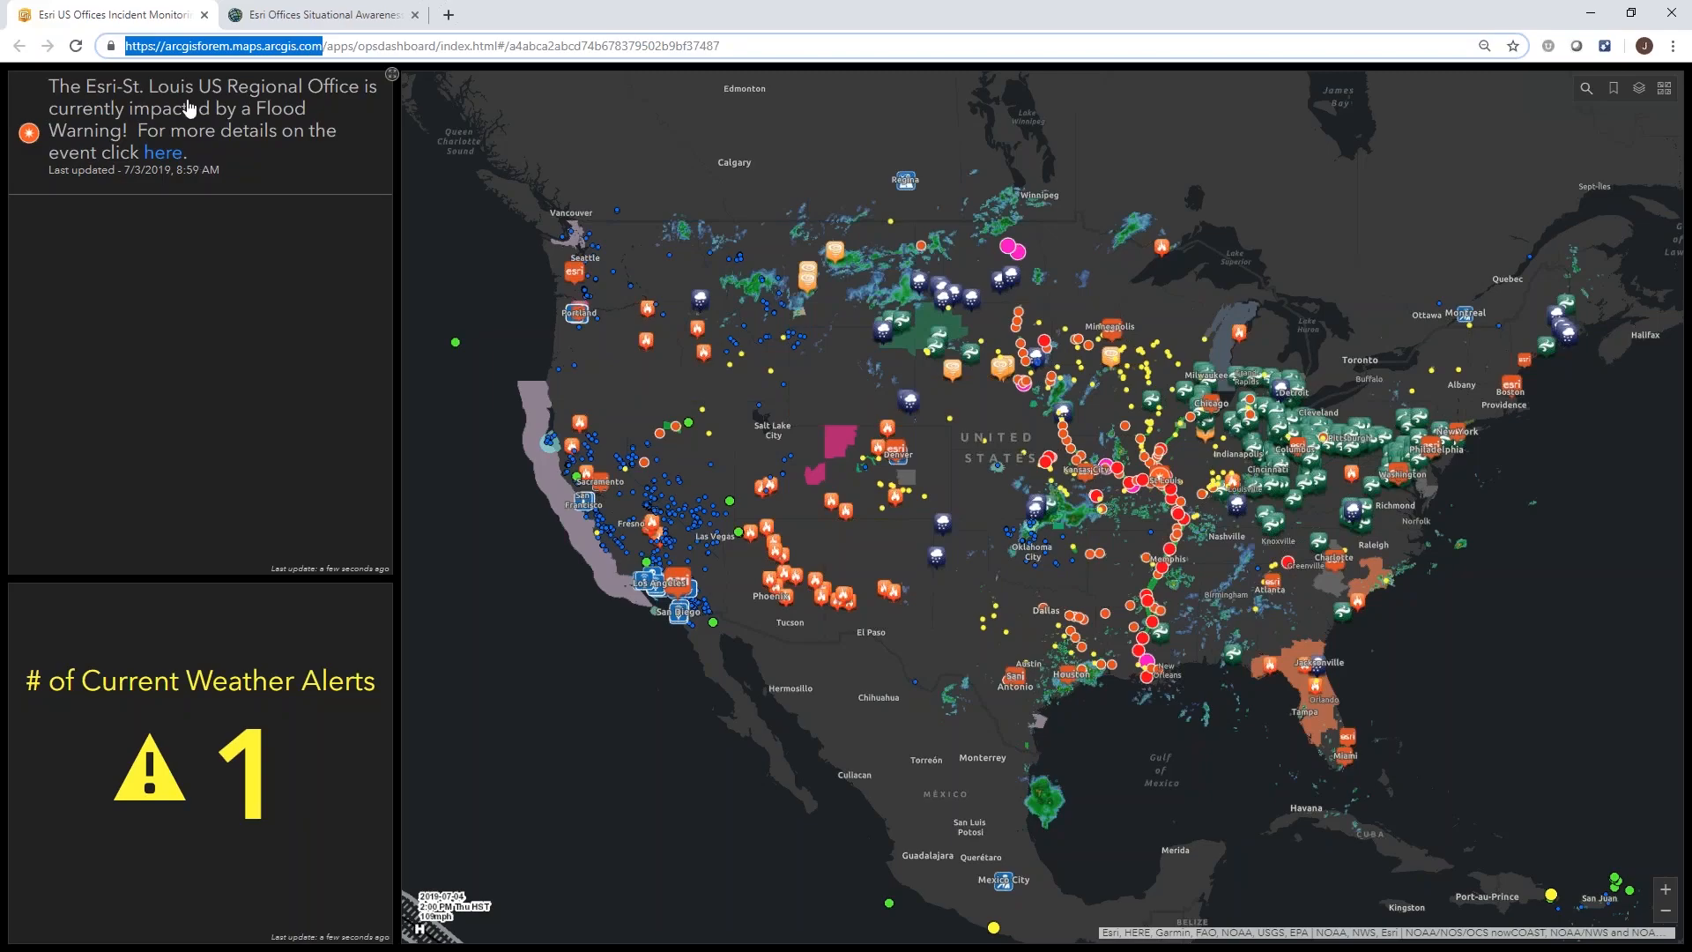
# - Review the Weather Warnings and Weather Alerts maps of the Esri Offices Situational Awareness story map and the St. Louis alert's details
pyautogui.click(323, 16)
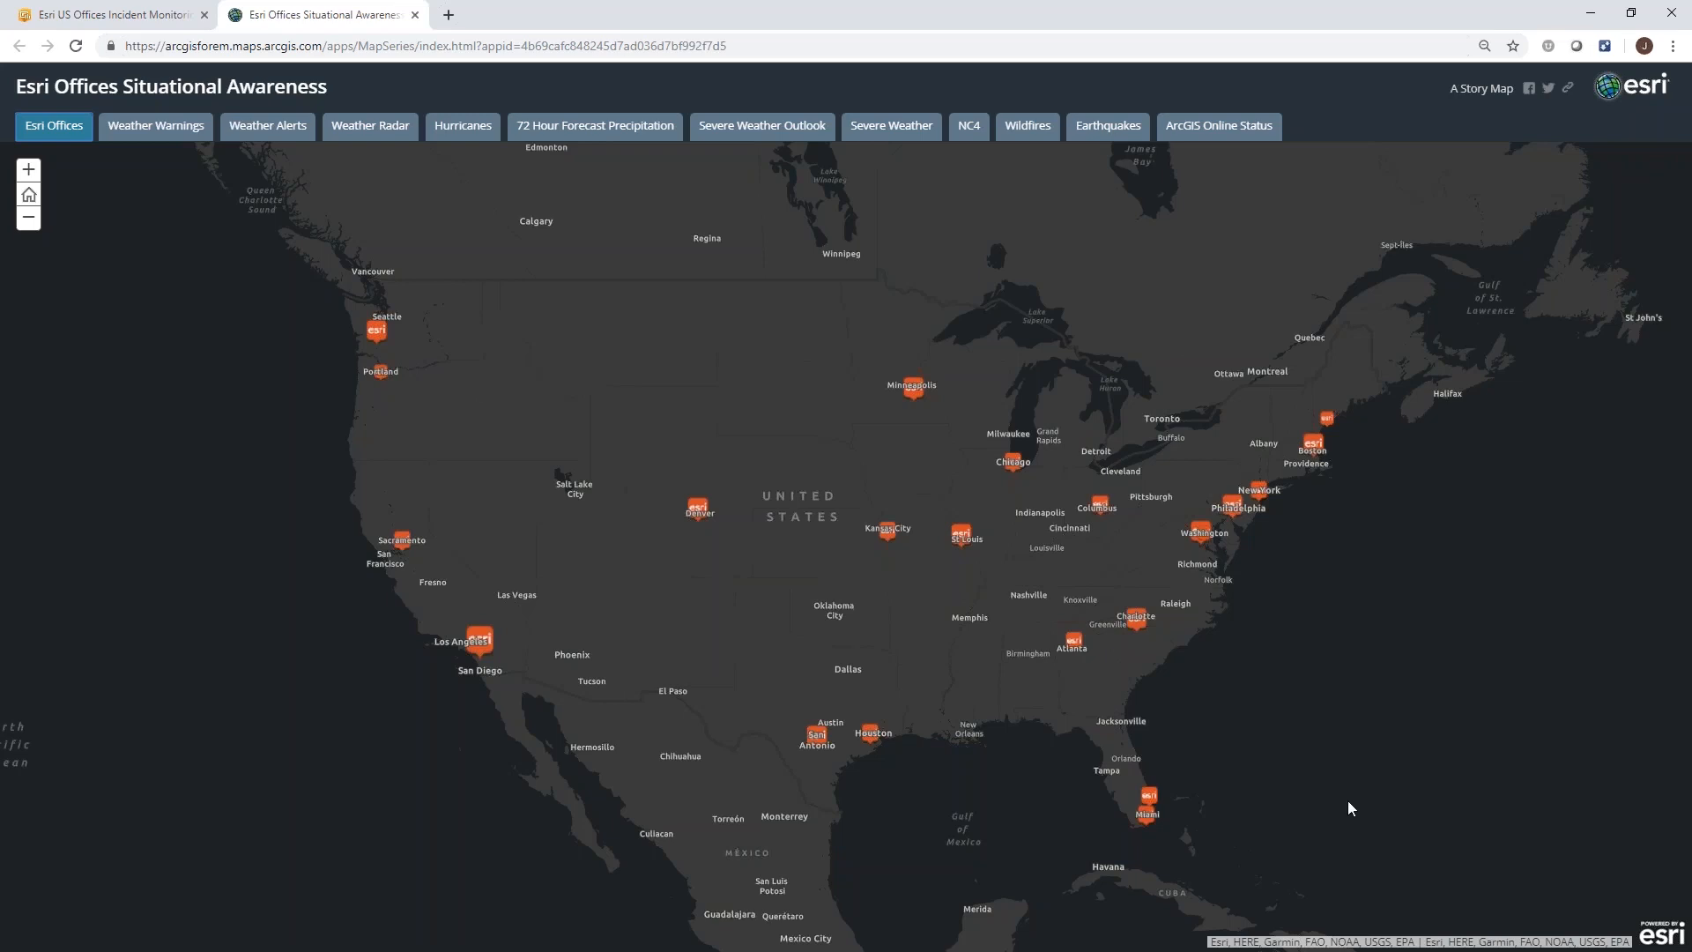
pyautogui.click(166, 133)
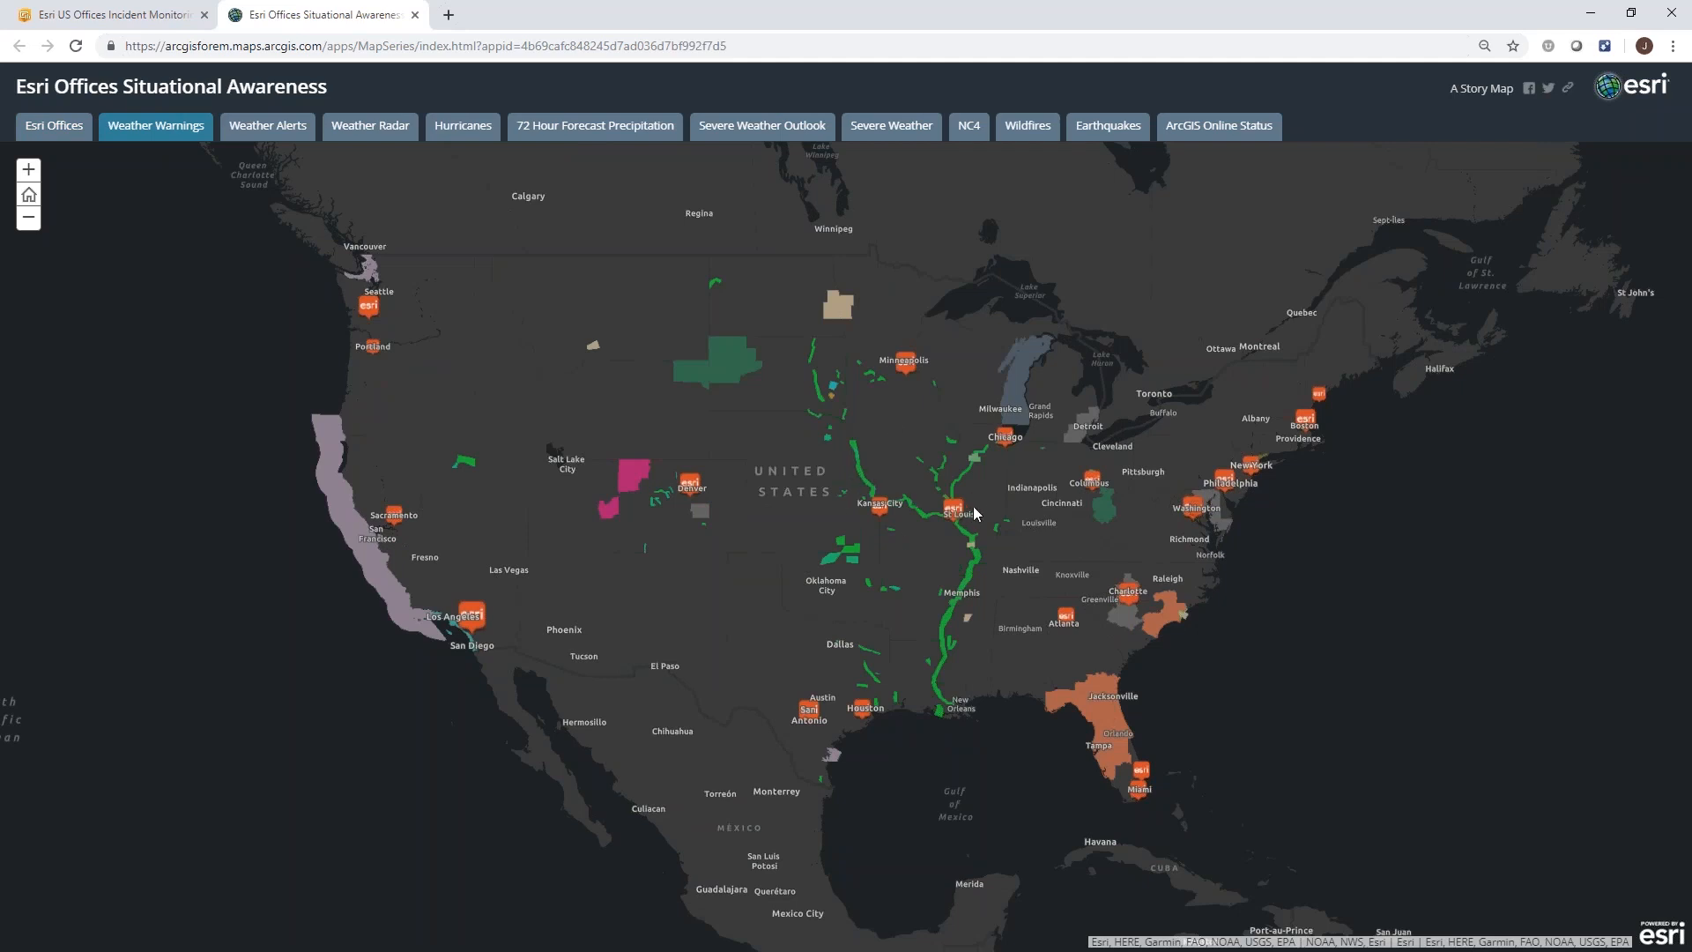
pyautogui.click(275, 139)
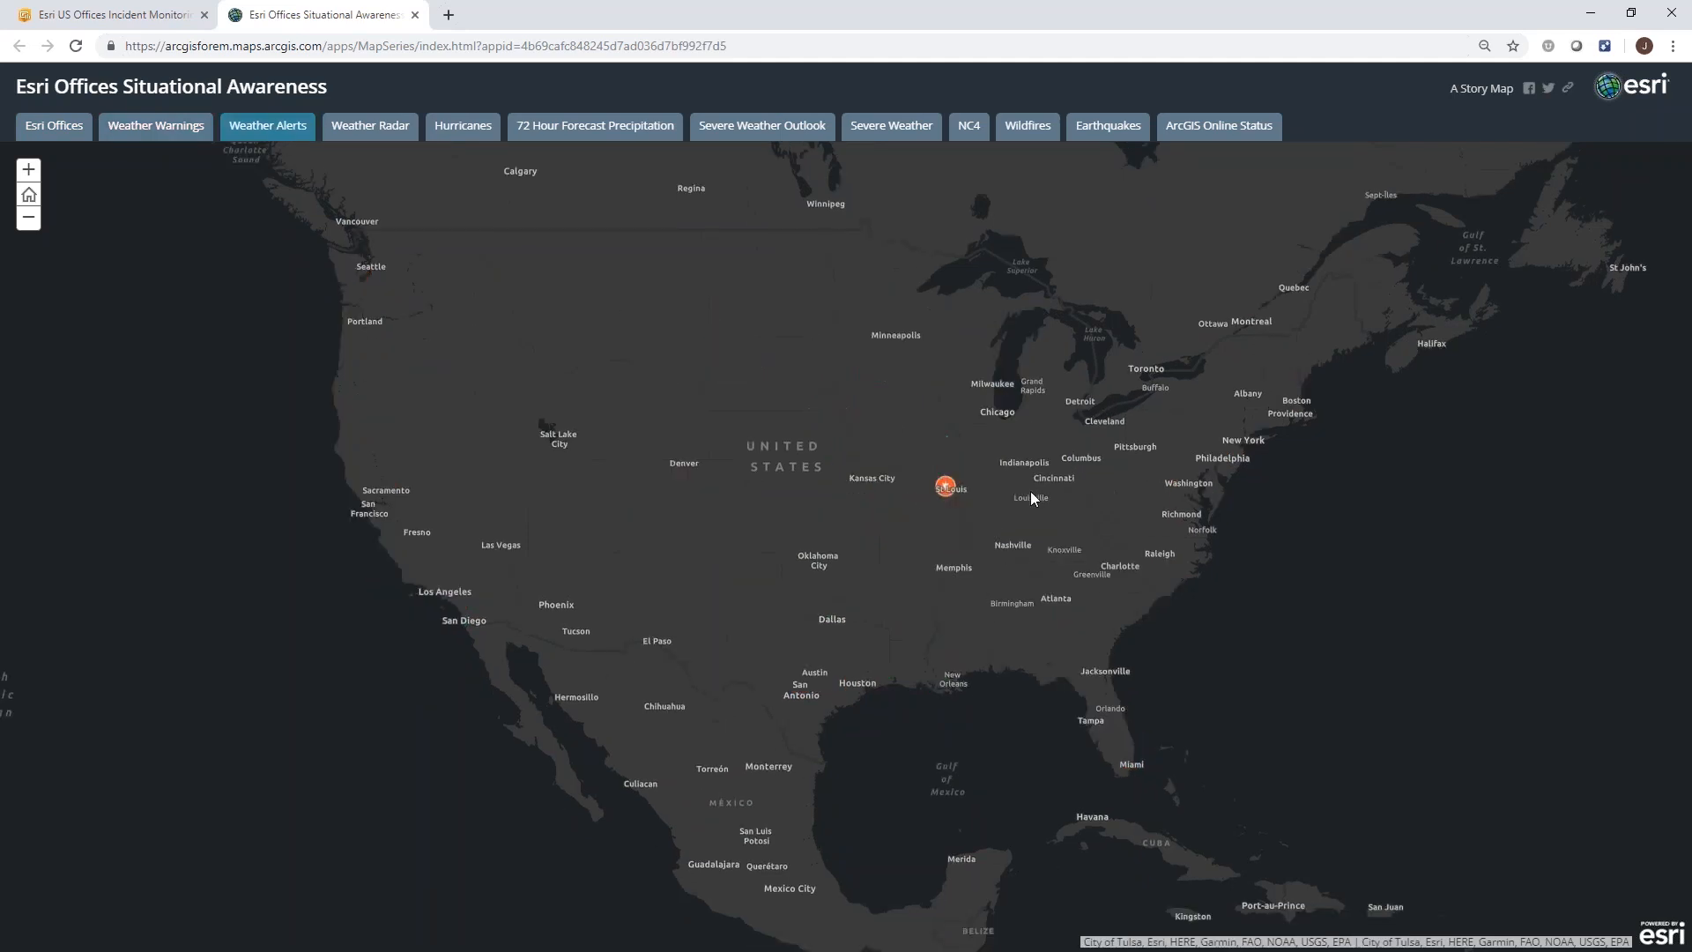
pyautogui.click(944, 487)
pyautogui.moveTo(1169, 431)
pyautogui.mouseDown()
pyautogui.moveTo(1171, 564)
pyautogui.moveTo(1167, 411)
pyautogui.mouseUp()
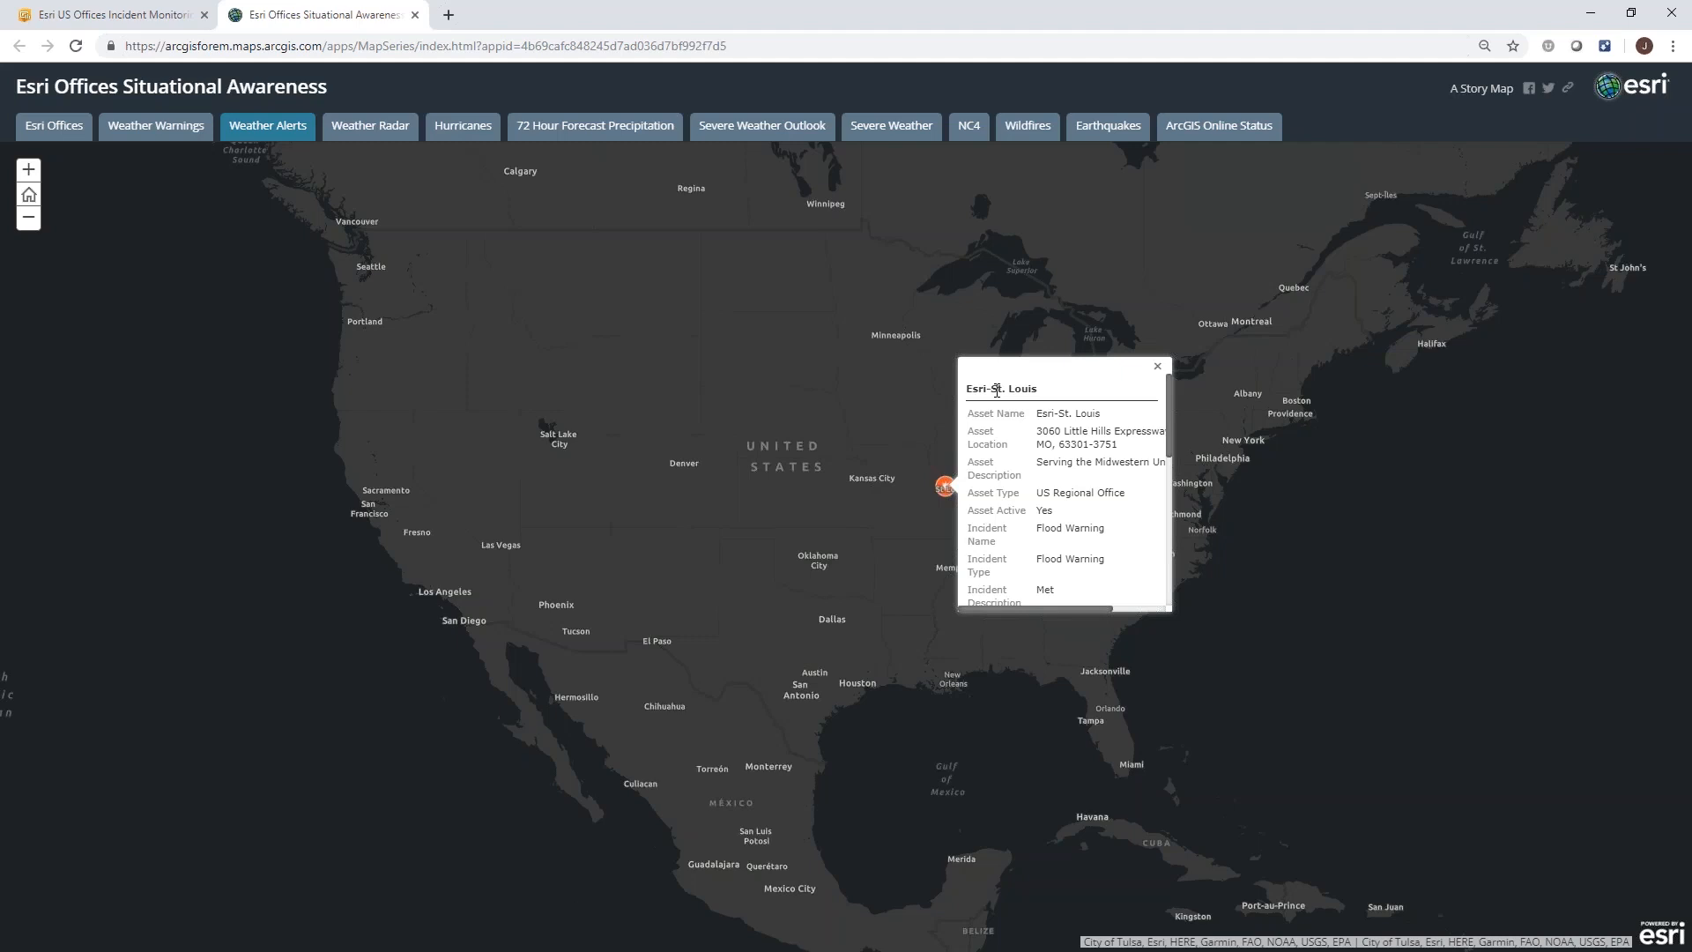
pyautogui.hotkey('alt', 'Tab')
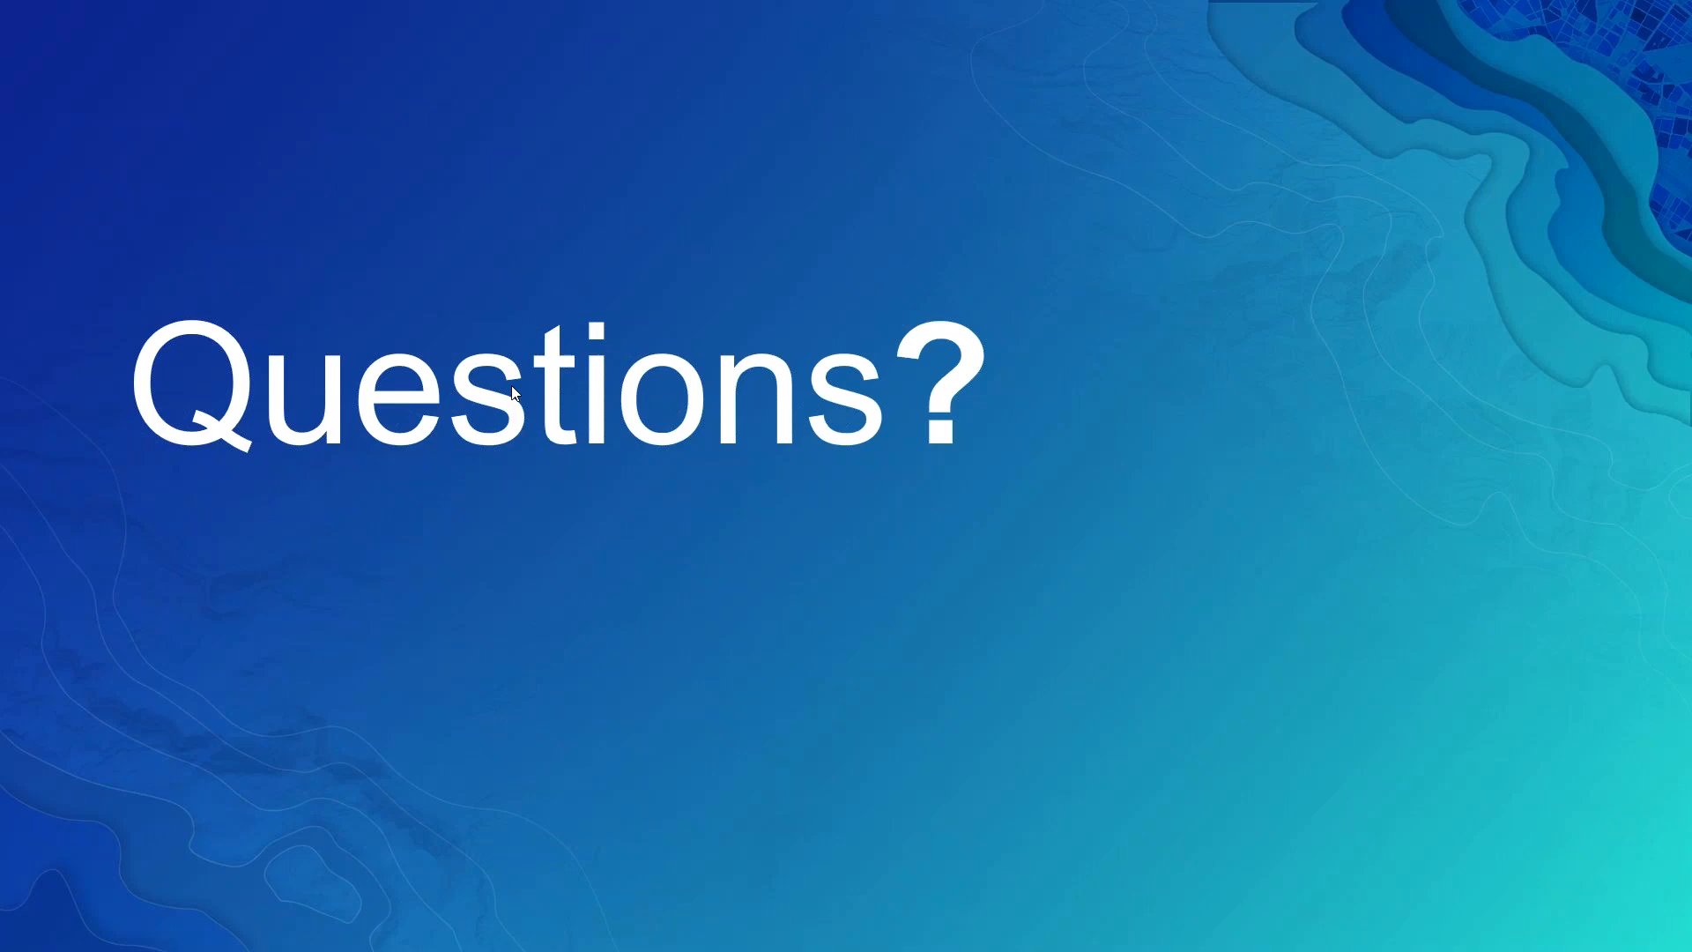